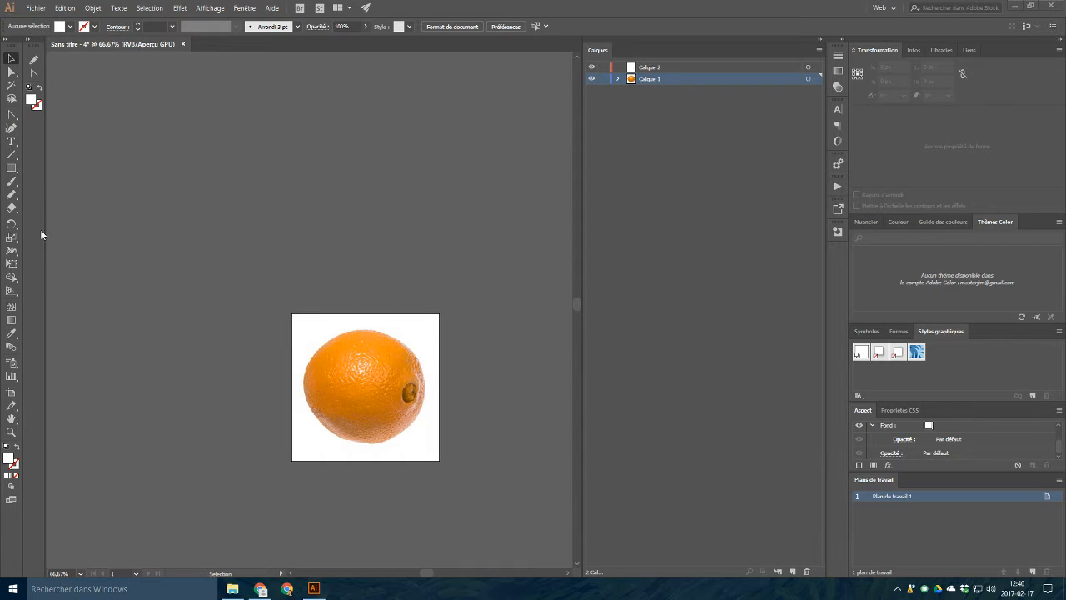
left_click(12, 308)
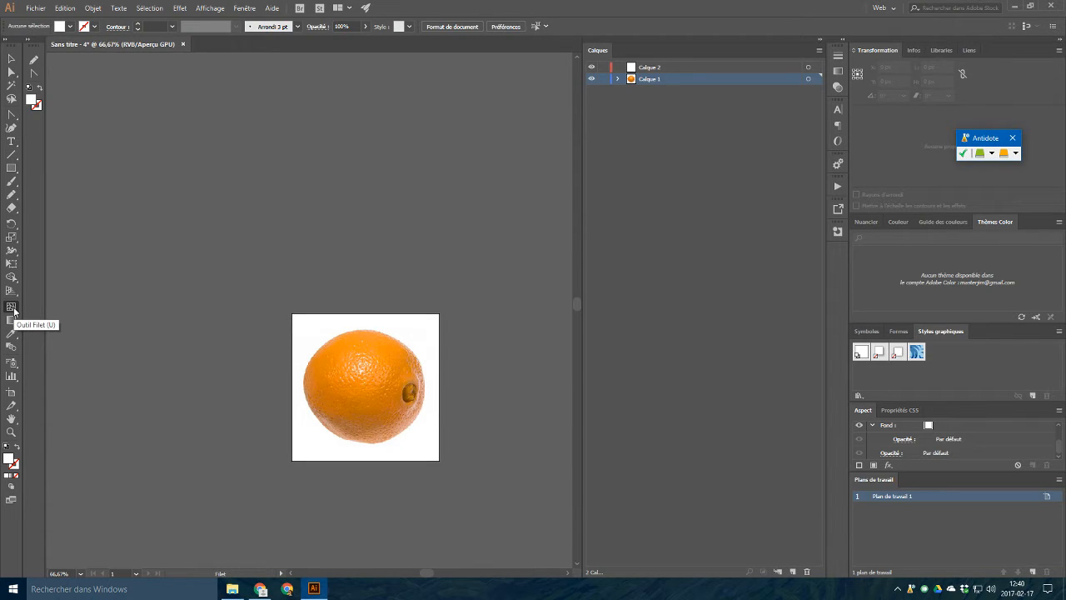
left_click(11, 308)
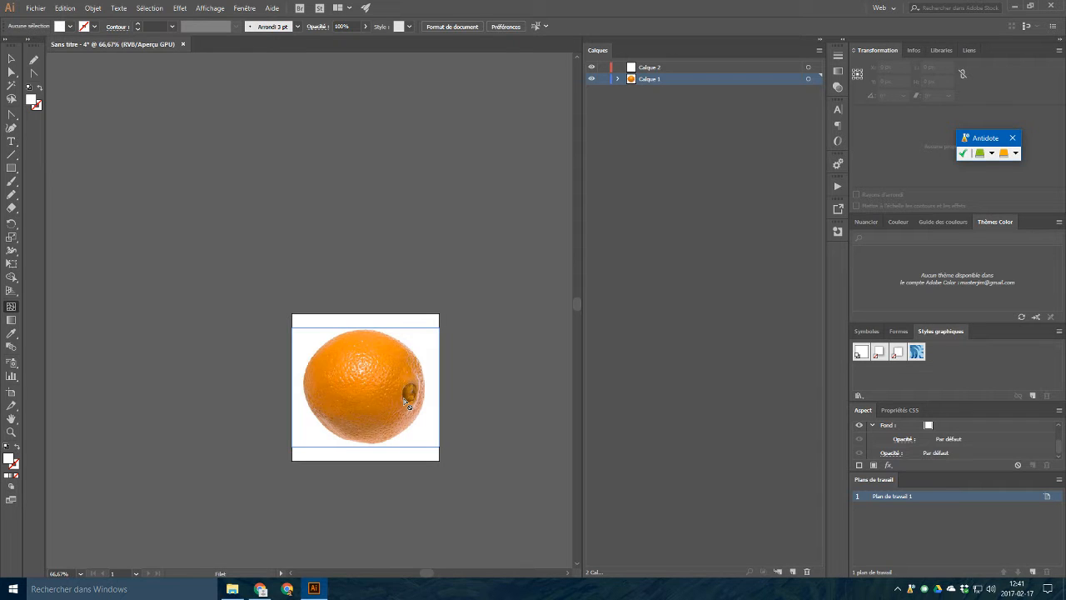
left_click(672, 170)
left_click(430, 439)
left_click(463, 426)
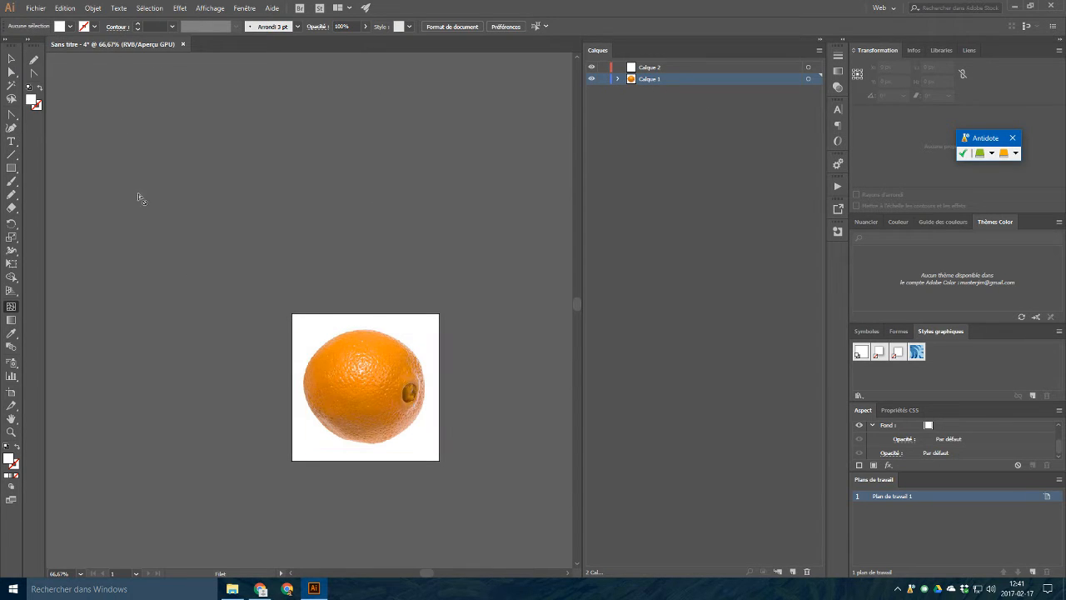
Turn Calque 1, the layer holding the orange photo, into a template layer through its layer options.
left_click(11, 60)
left_click(369, 374)
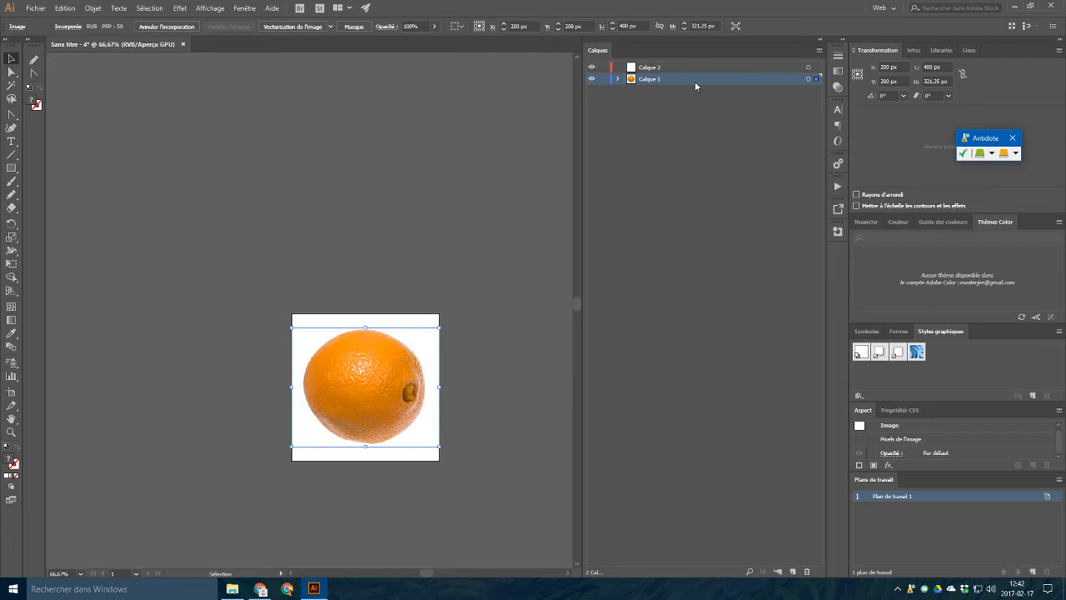
double_click(748, 80)
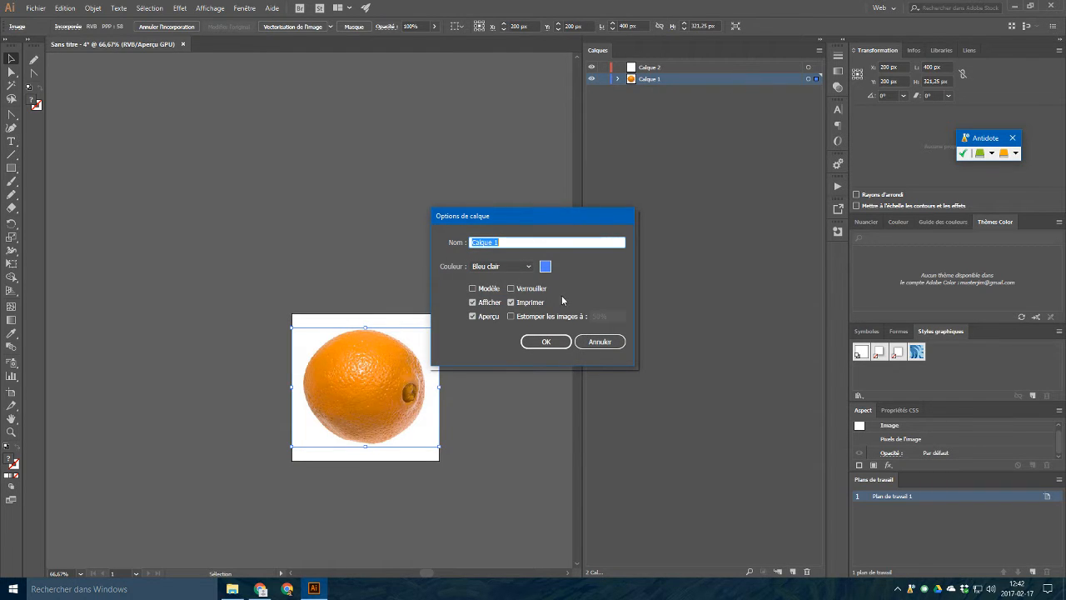
left_click(473, 289)
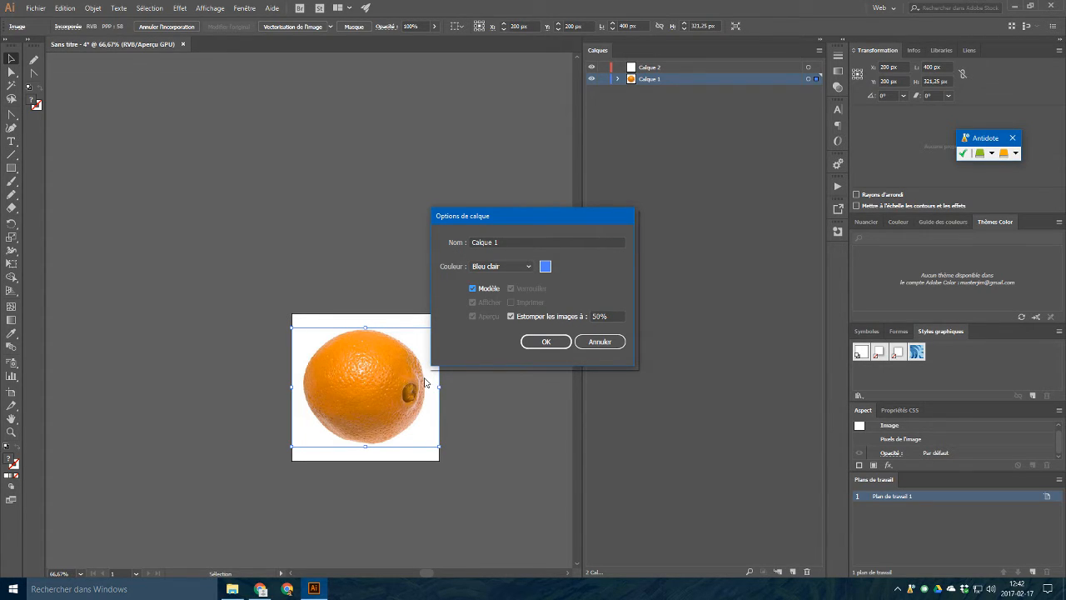
left_click(554, 343)
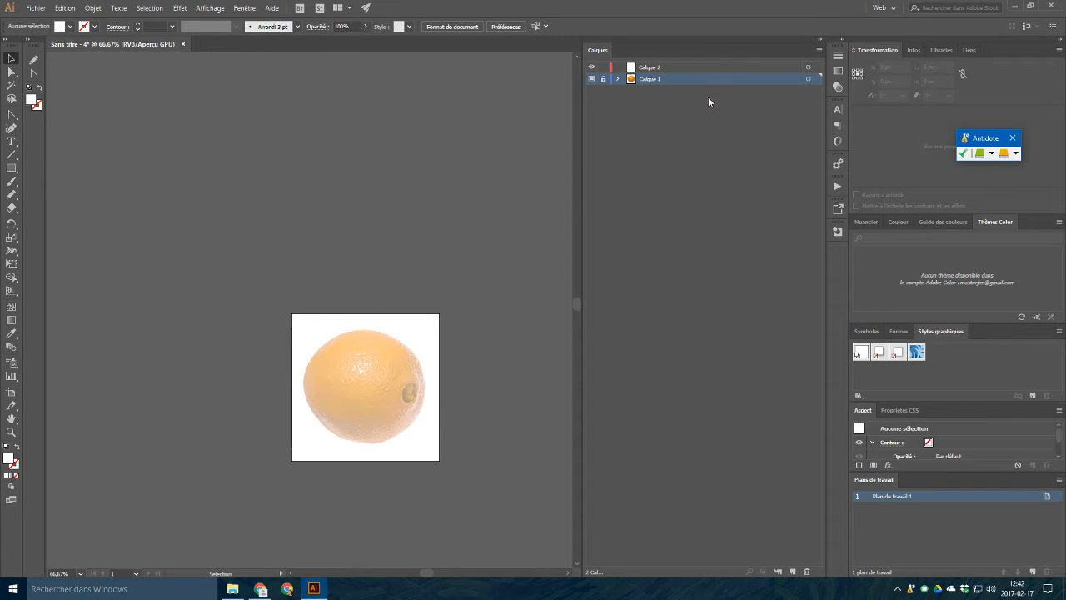
Change the image dimming percentage of the Calque 1 template layer so the orange photo displays in full colour.
double_click(770, 79)
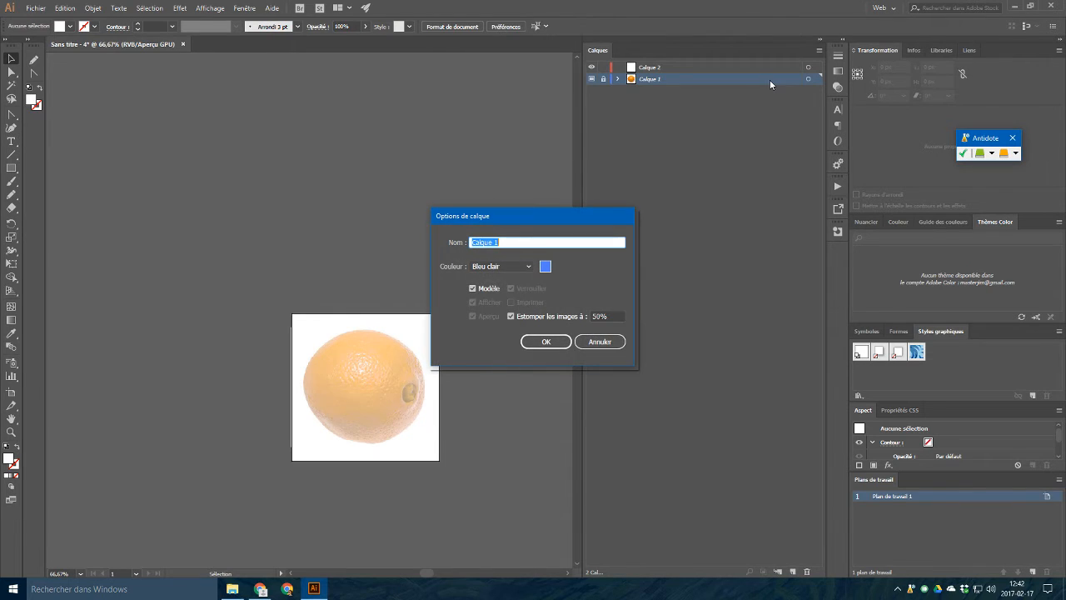
double_click(598, 317)
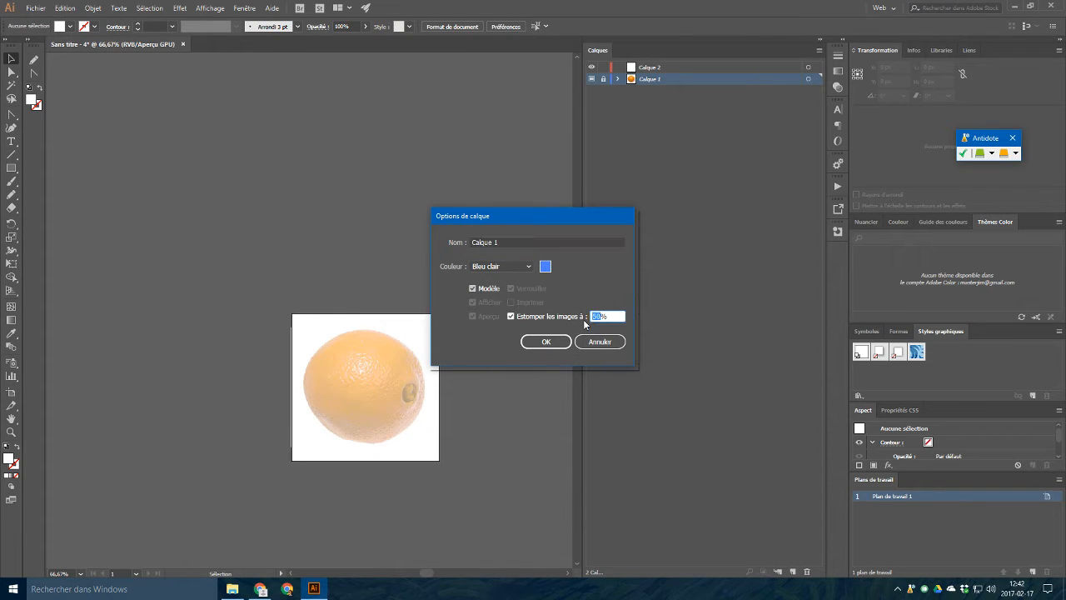
type("30")
key("Return")
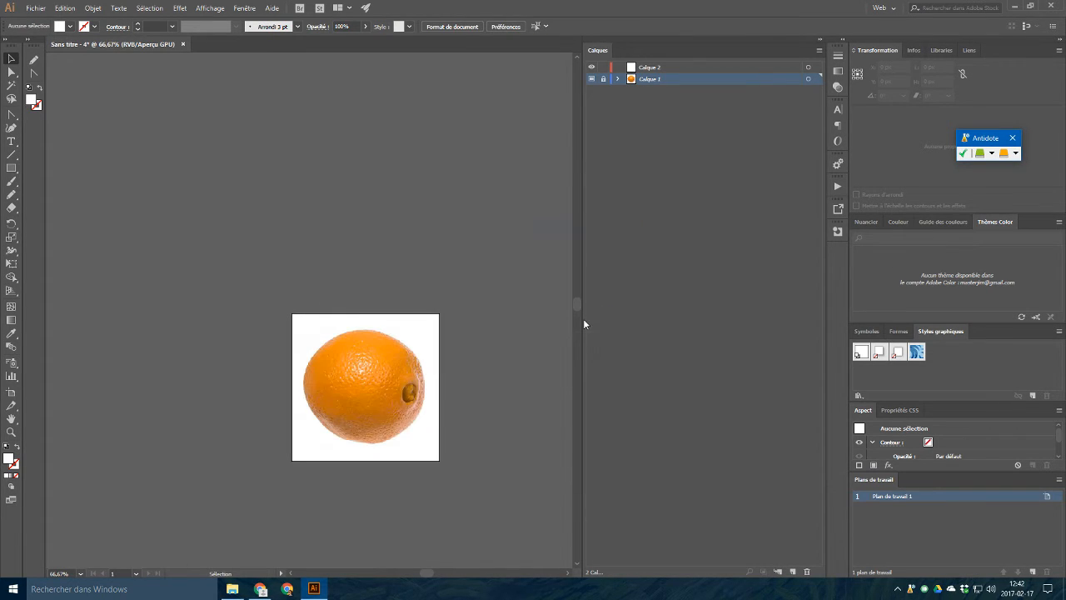
left_click(604, 79)
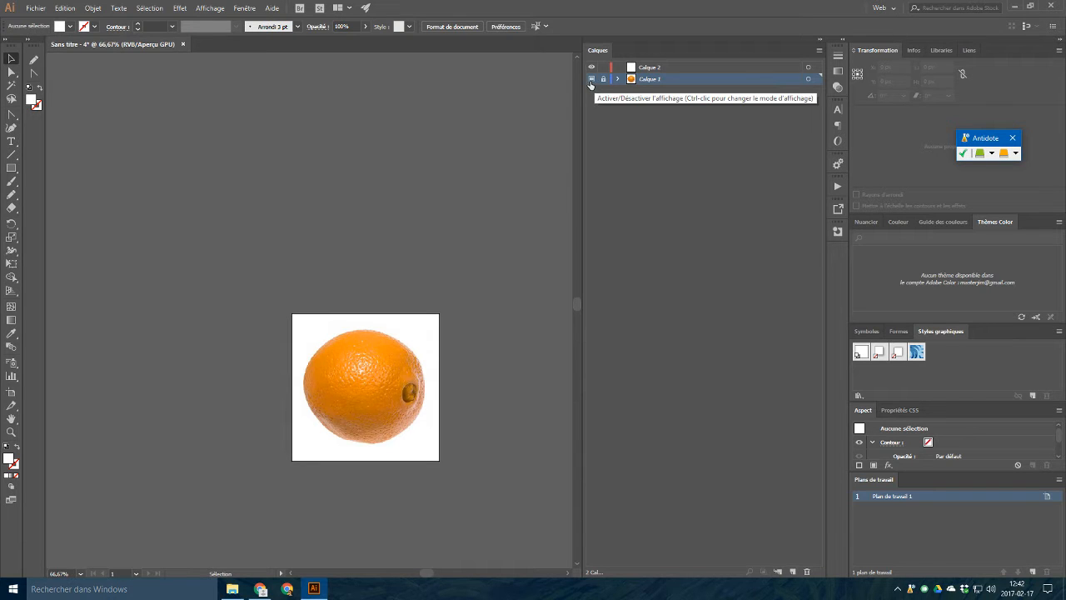
left_click(593, 78)
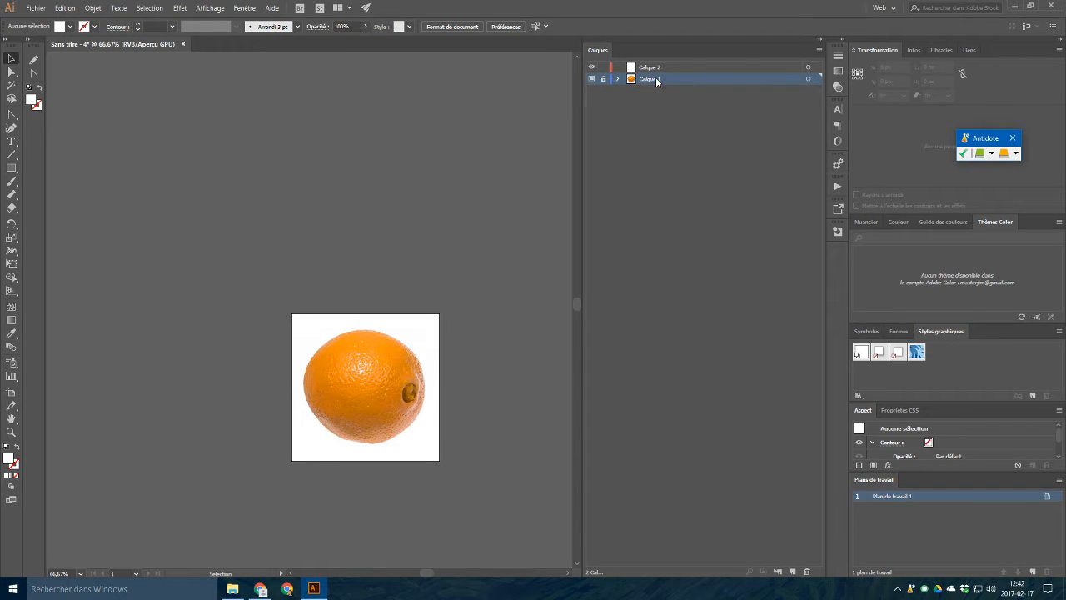
Rename the template layer Calque 1 as modele.
double_click(650, 80)
type("modele")
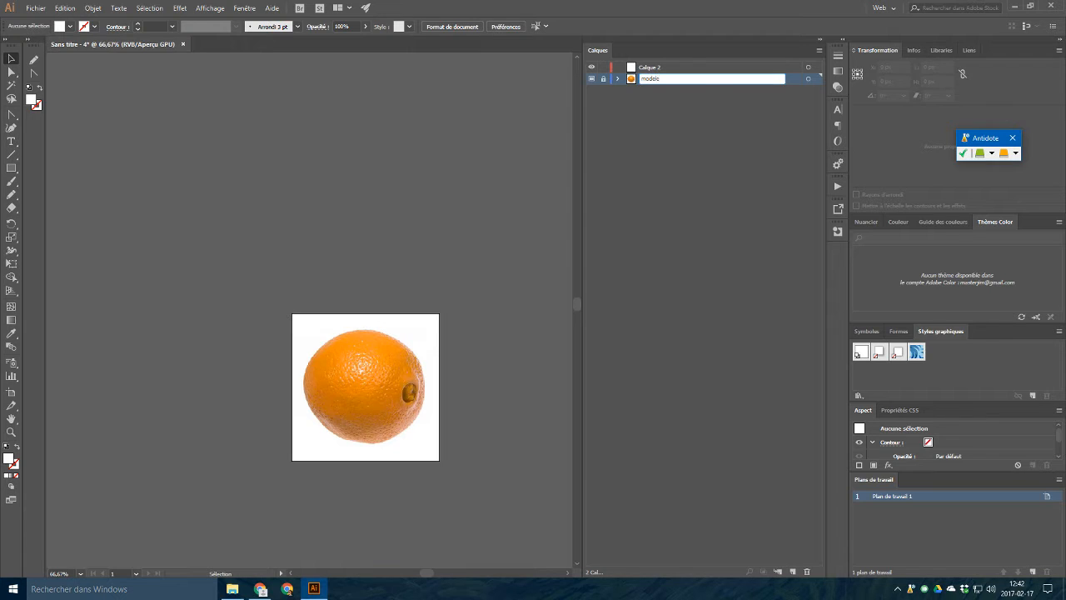
key("Return")
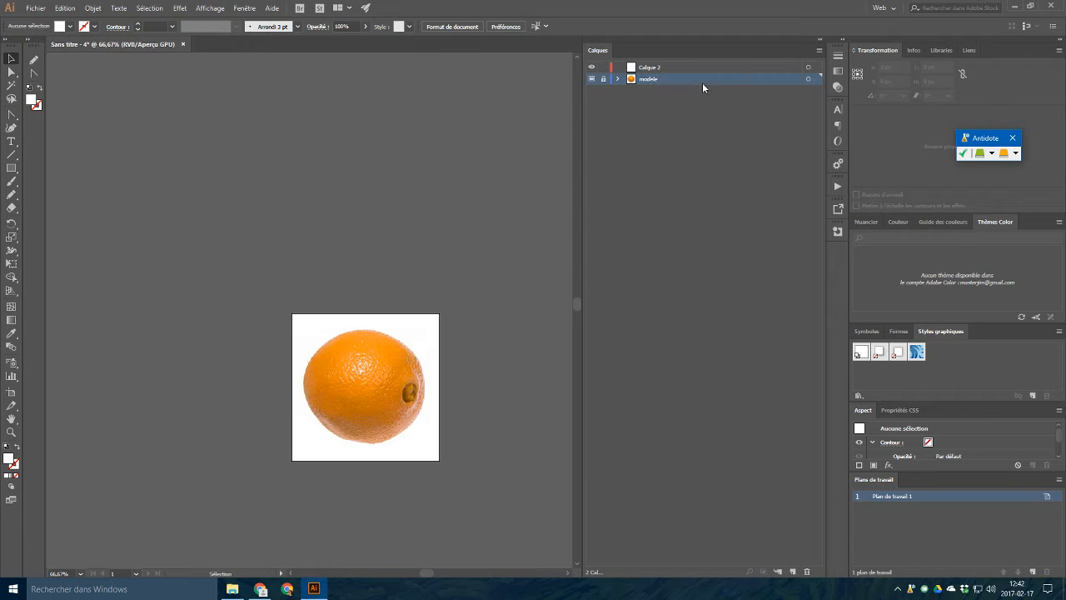
Rename the image inside the modele layer as orange, and collapse the layer.
left_click(618, 79)
double_click(666, 90)
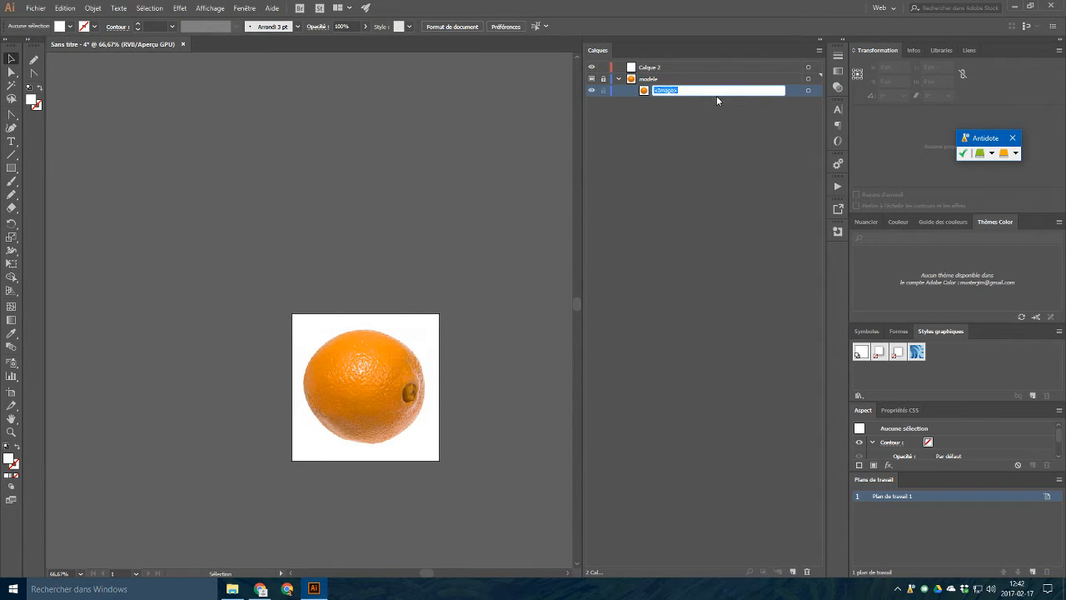
type("orange")
key("Return")
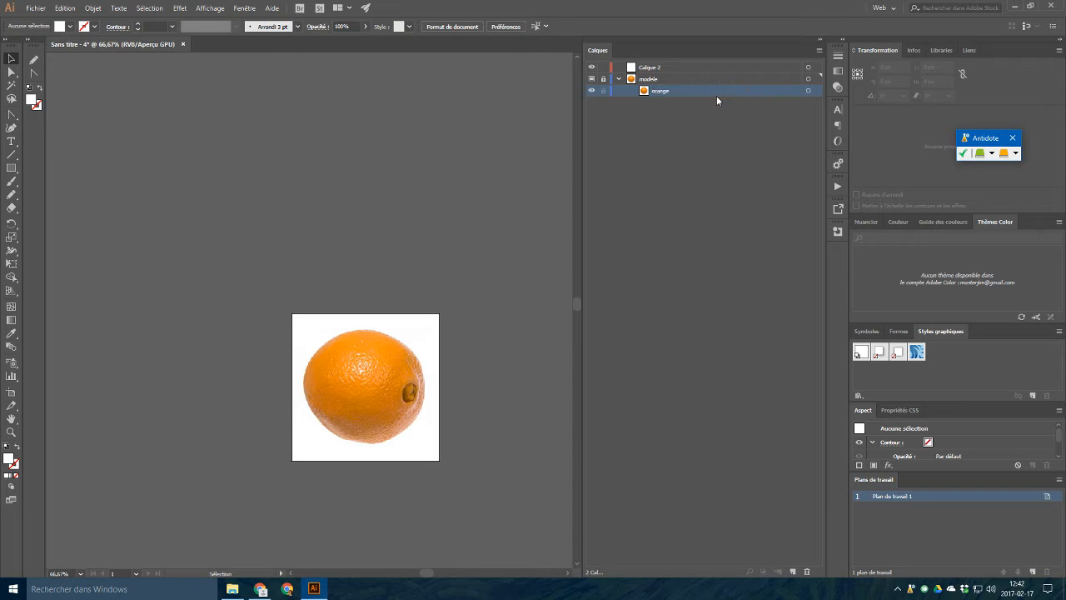
left_click(619, 79)
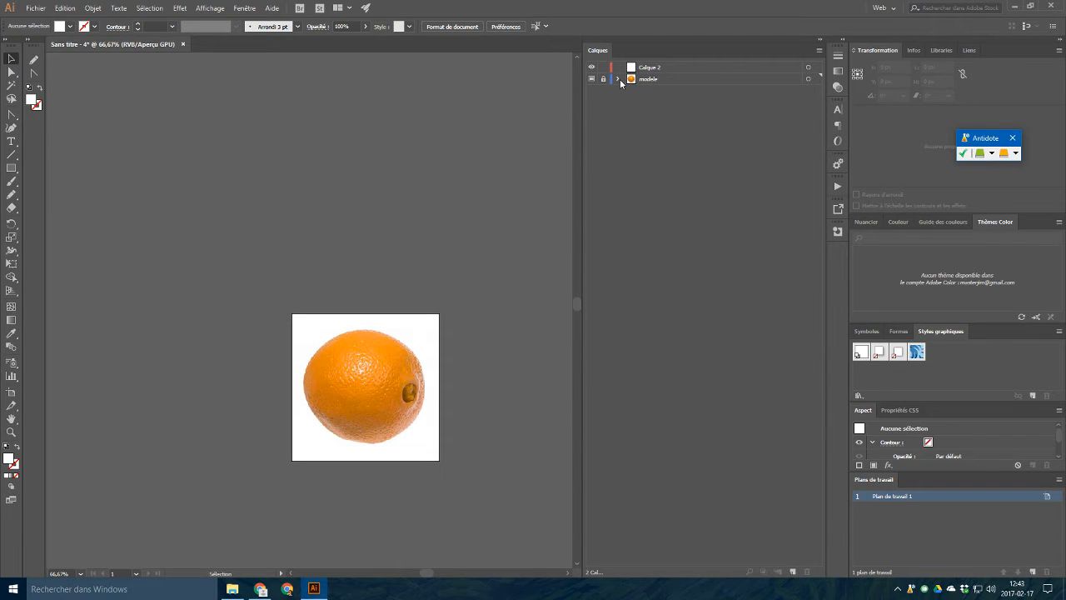
left_click(619, 80)
left_click(619, 79)
Rename the empty layer Calque 2 as orange_vectorielle.
left_click(656, 70)
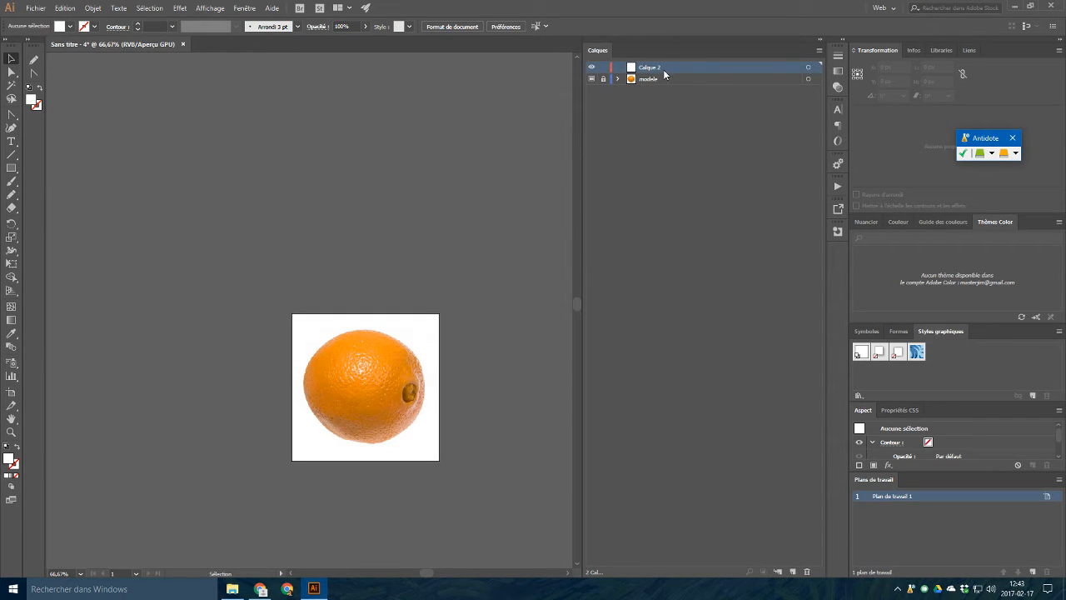
double_click(650, 70)
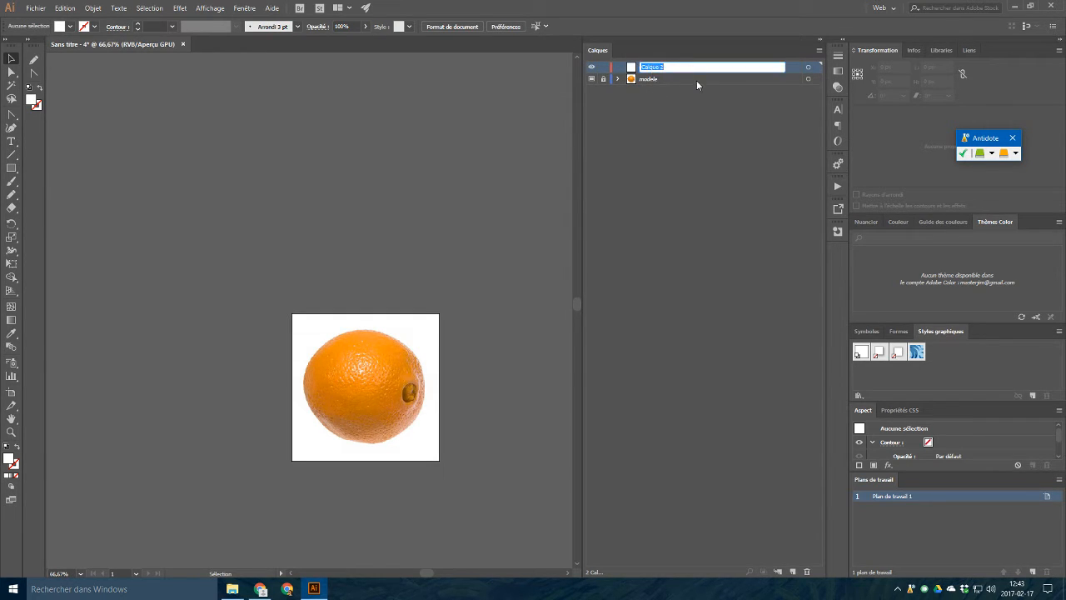
type("oran")
type("ge_vectorielle")
left_click(747, 191)
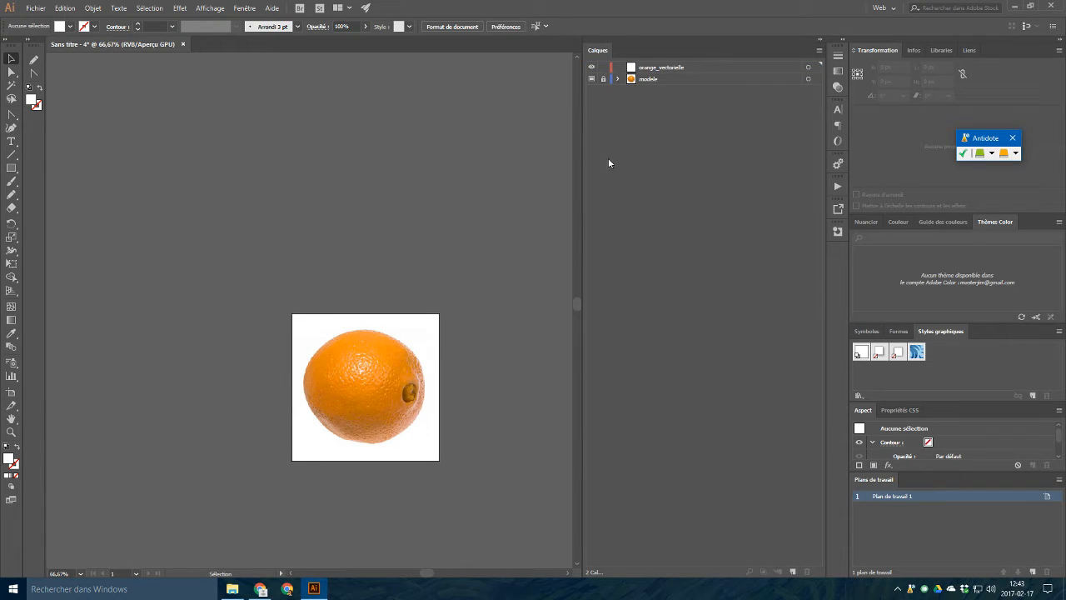
Set the orange_vectorielle layer's colour to a custom blue with RGB 79, 83, 255.
double_click(758, 66)
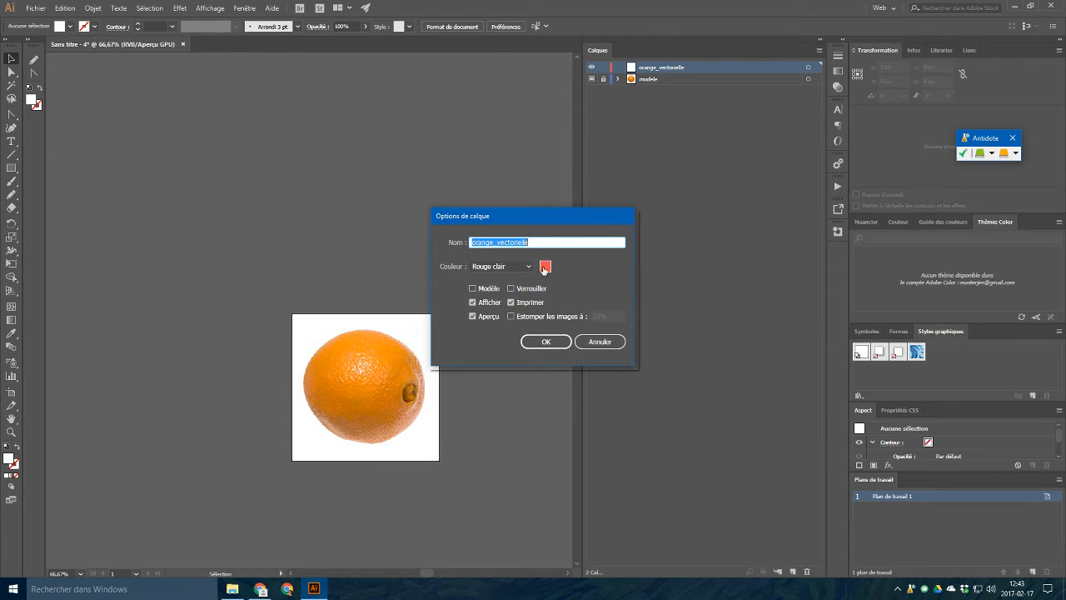
double_click(546, 265)
left_click(600, 240)
left_click_drag(600, 240, 600, 228)
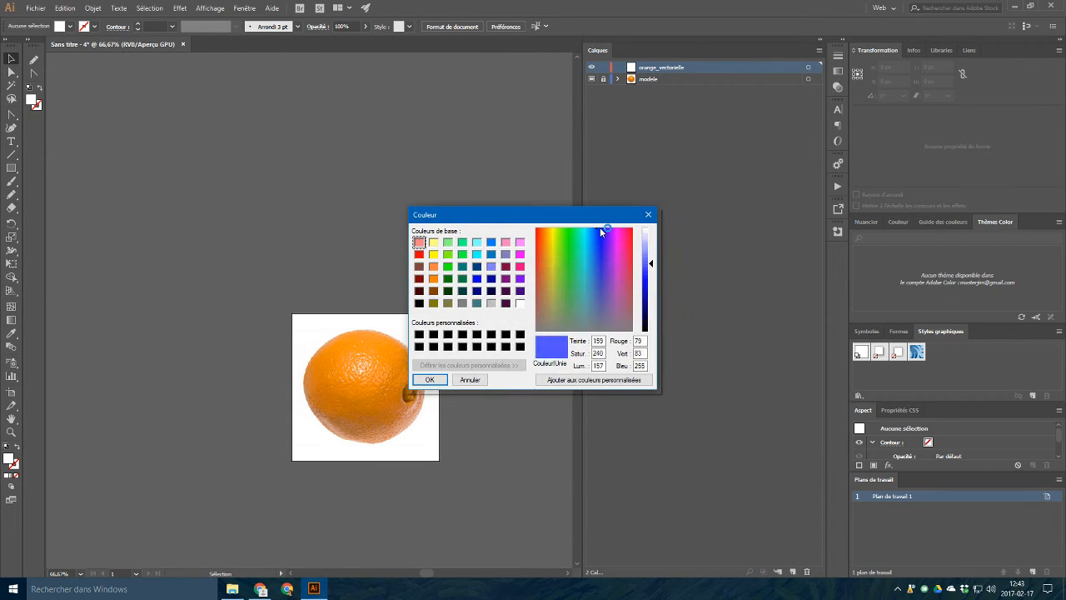
left_click(430, 379)
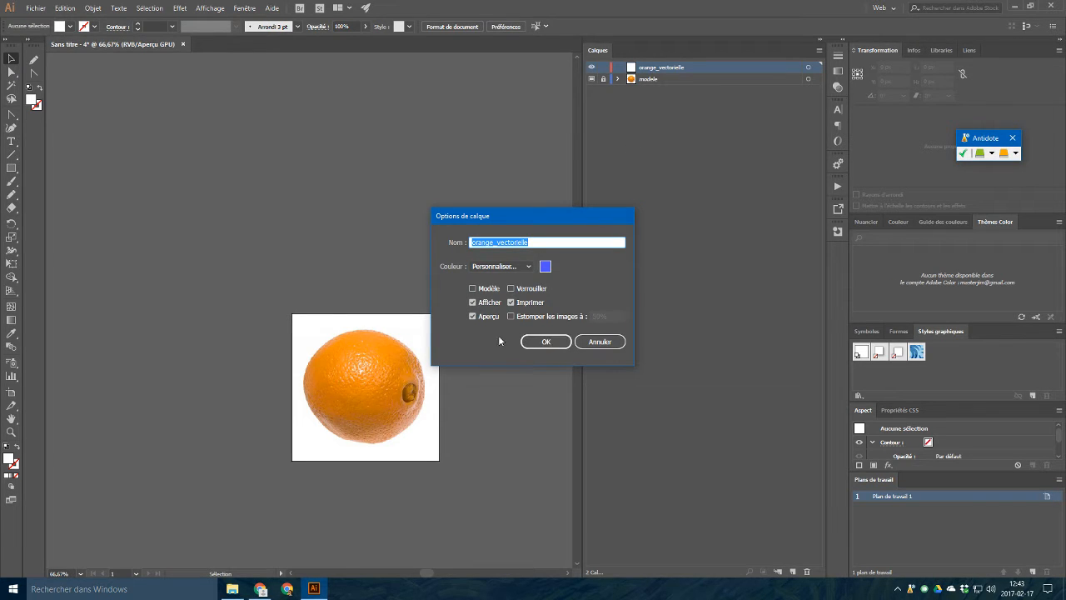
left_click(551, 344)
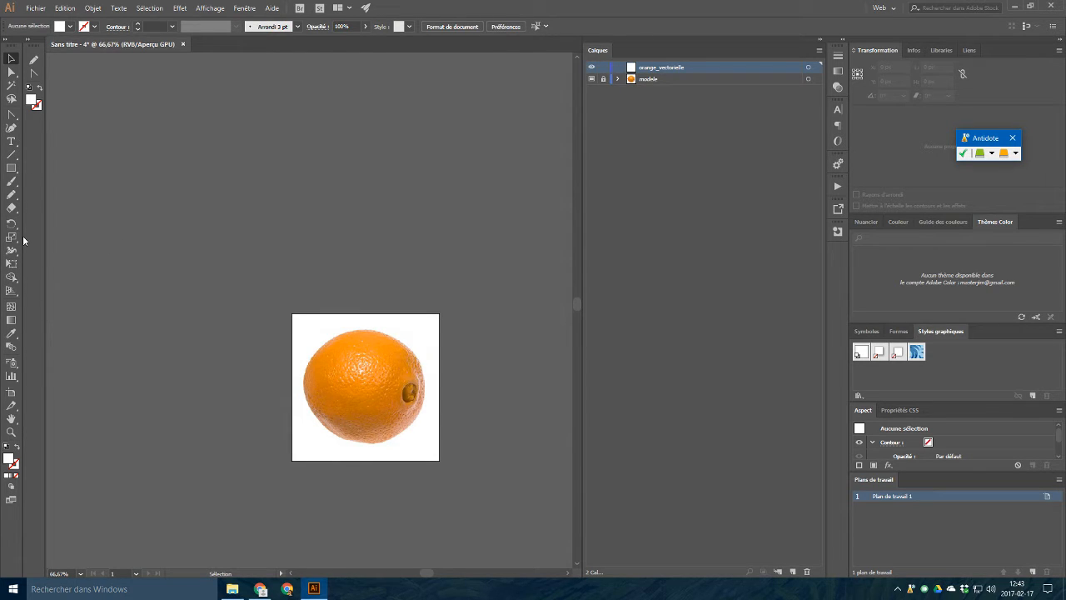
Draw an ellipse about 325.5 by 306.5 px over the orange photo on the orange_vectorielle layer.
left_click(11, 167)
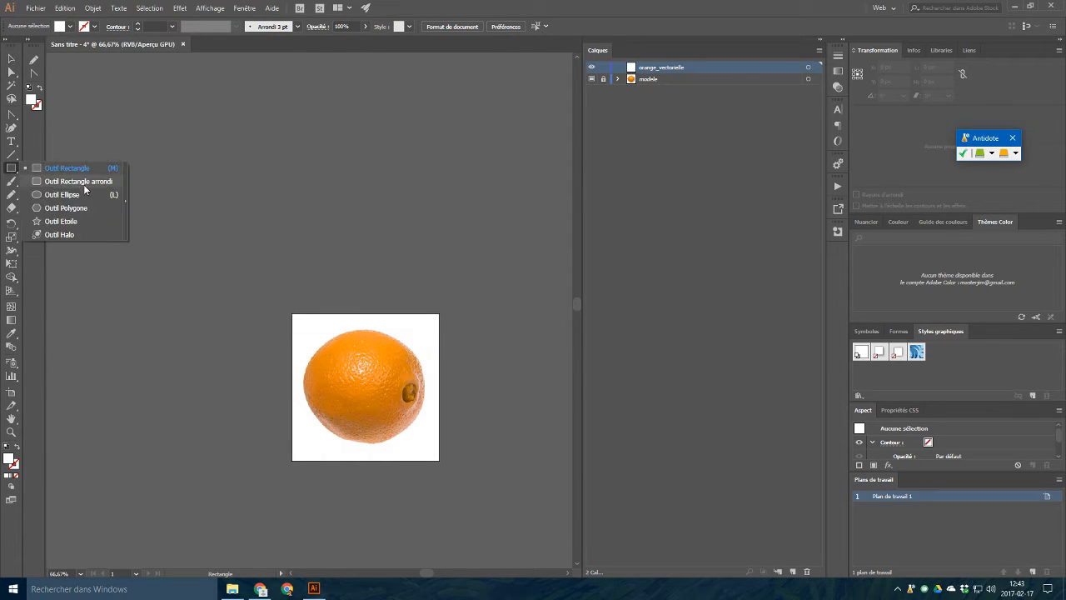
left_click(90, 194)
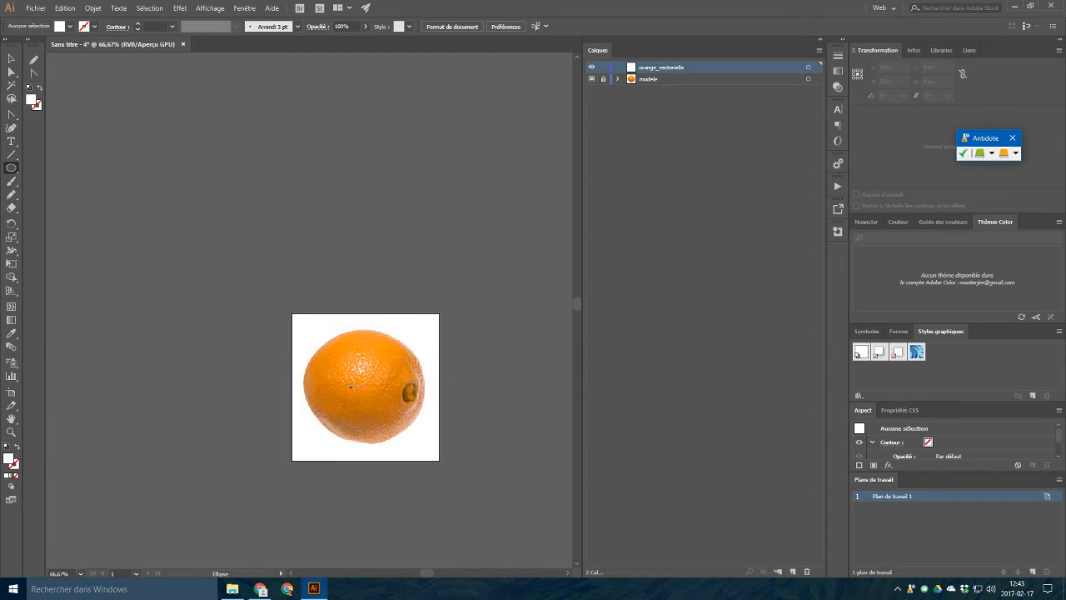
scroll(392, 406, "up", 2)
scroll(388, 407, "up", 1)
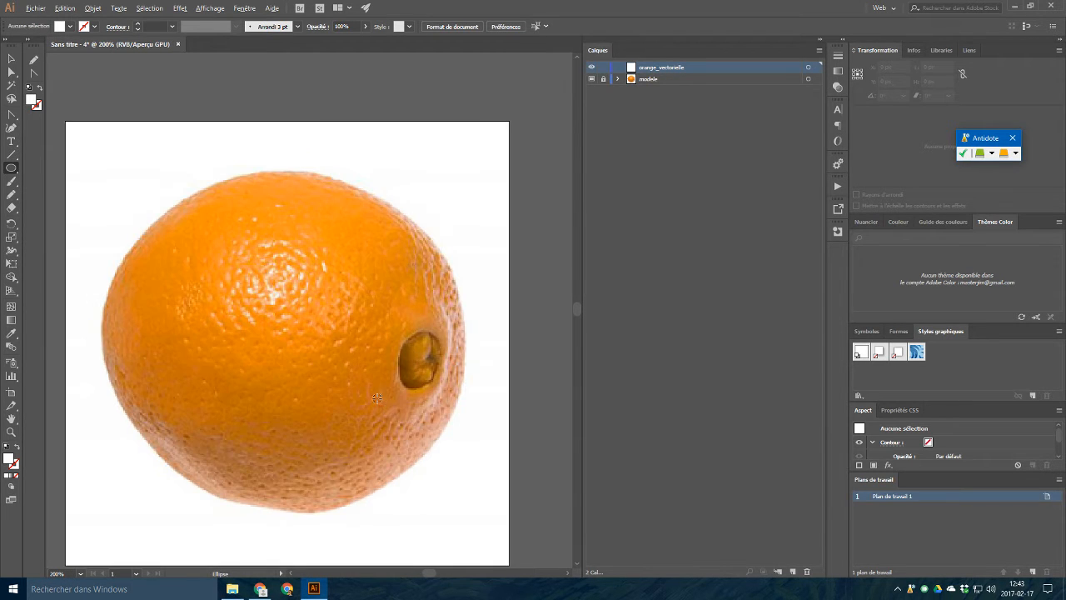
scroll(201, 285, "left", 2)
scroll(201, 285, "up", 1)
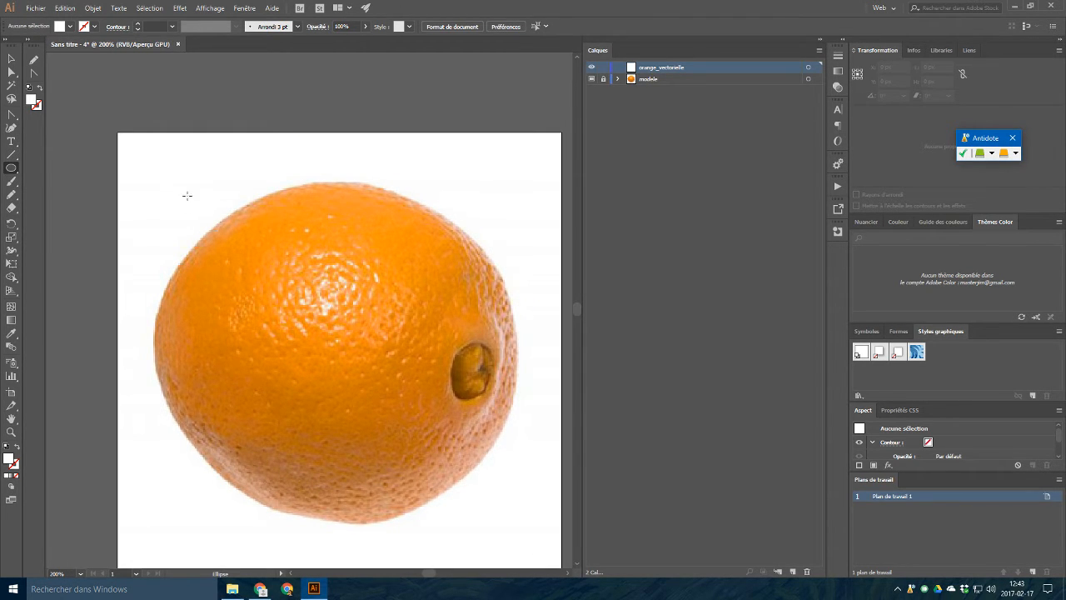
left_click_drag(158, 180, 519, 521)
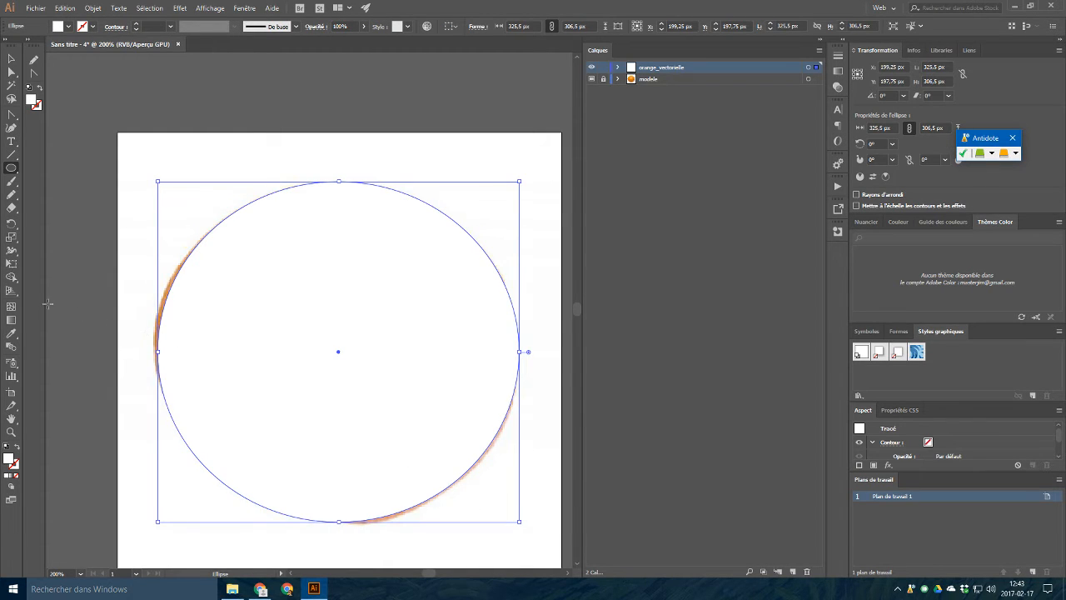
Widen the ellipse to about 332.5 px and nudge it 2 px right and 1 px down to cover the orange.
left_click_drag(157, 353, 150, 353)
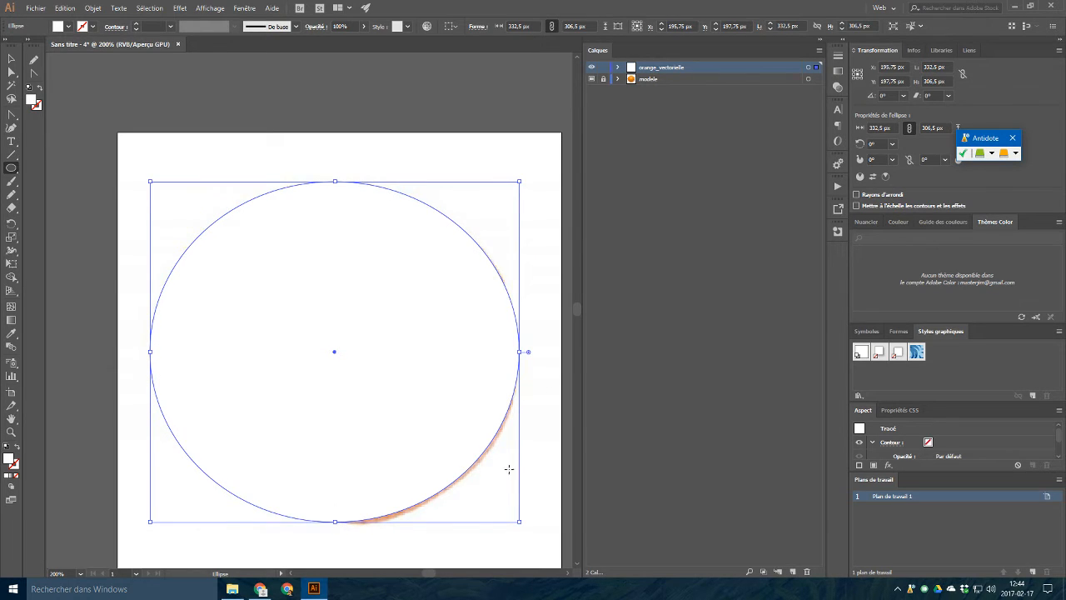
key("Right")
key("Down")
key("Down")
key("Right")
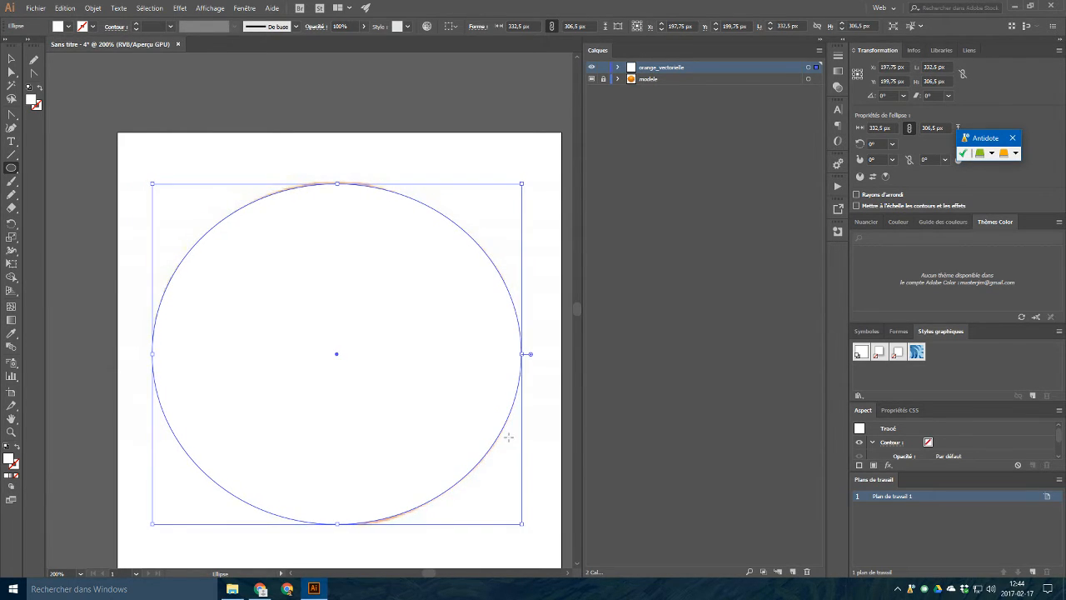
key("Up")
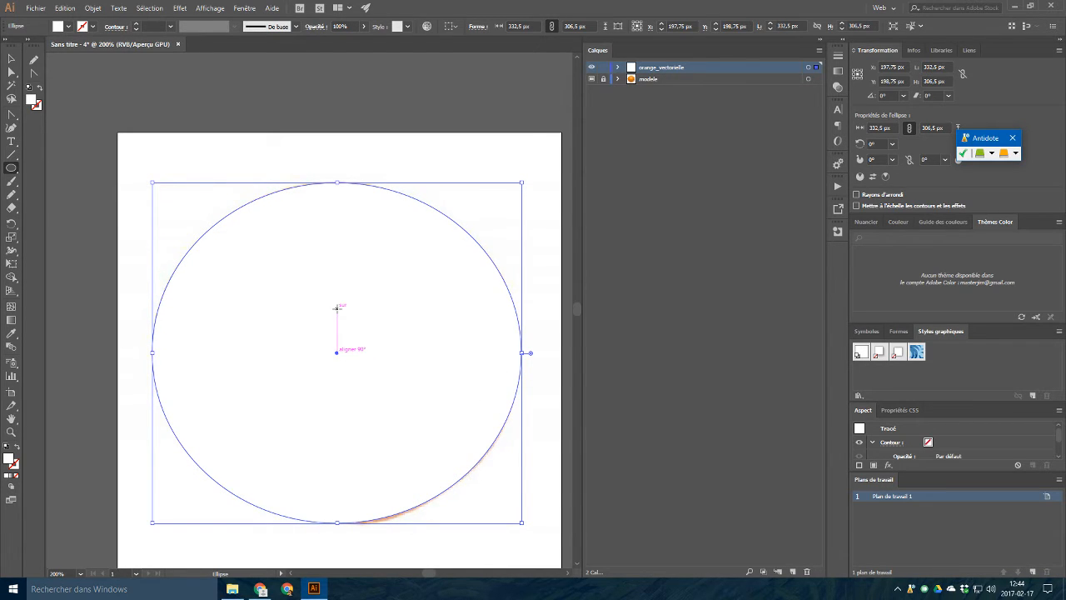
Rename the ellipse inside the orange_vectorielle layer as forme_orange.
left_click(11, 58)
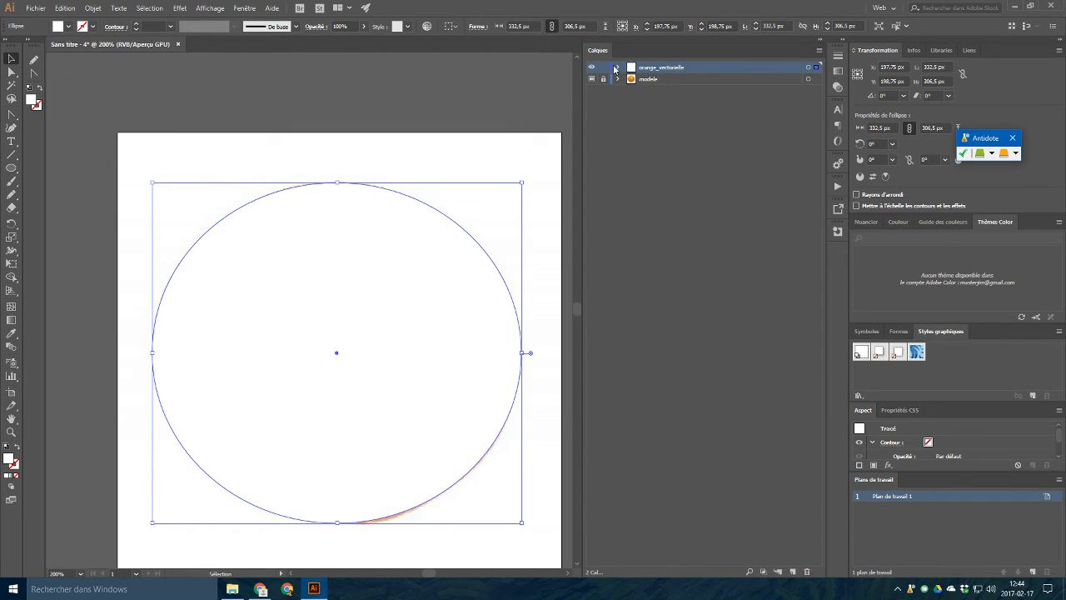
left_click(617, 68)
left_click(616, 68)
left_click(617, 67)
left_click(666, 79)
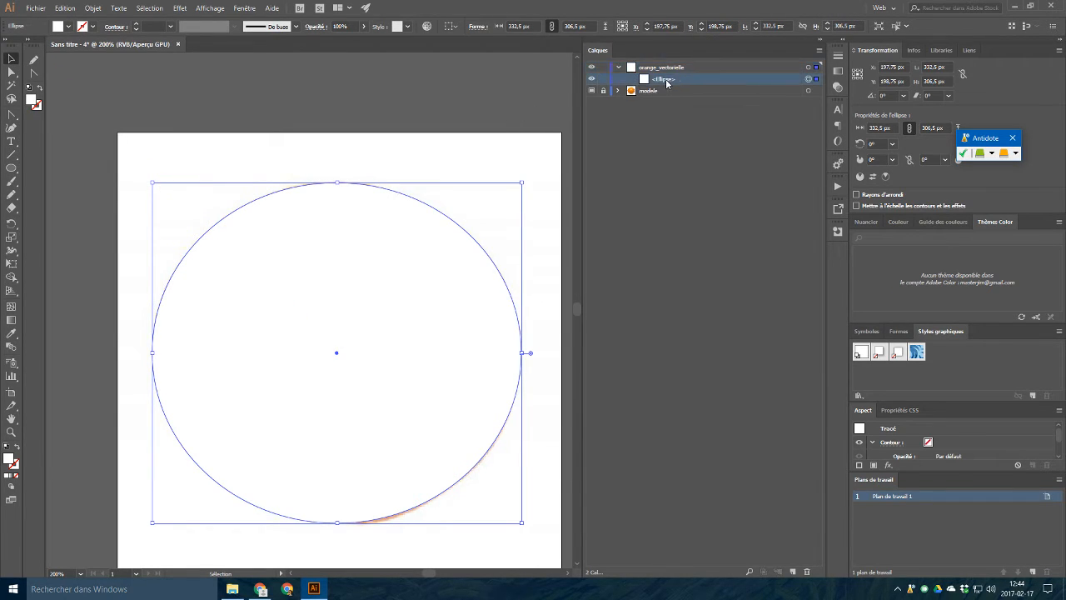
double_click(667, 79)
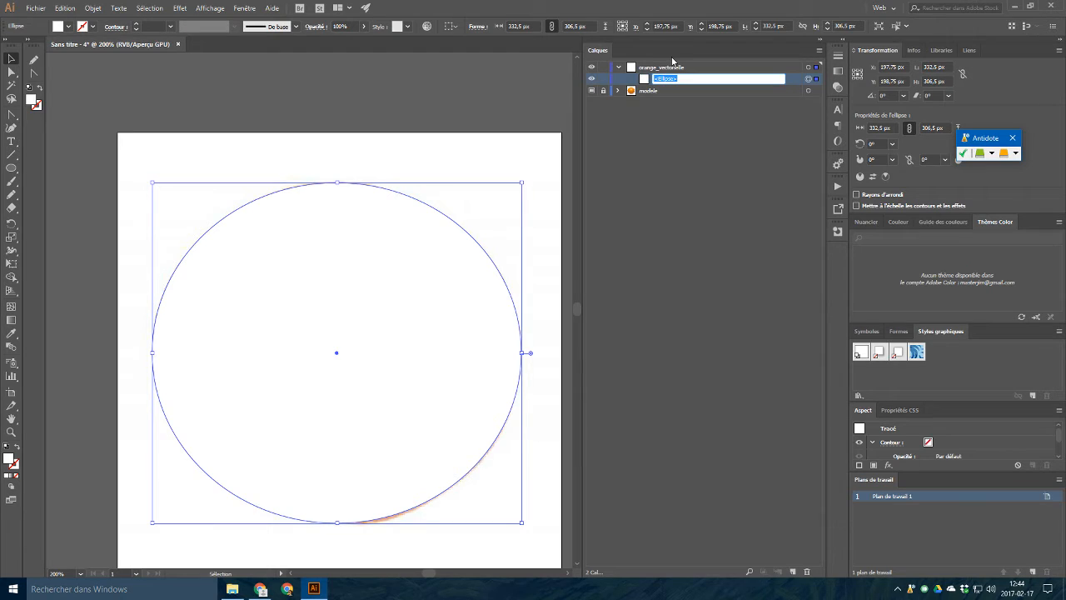
type("forme_orange")
key("Return")
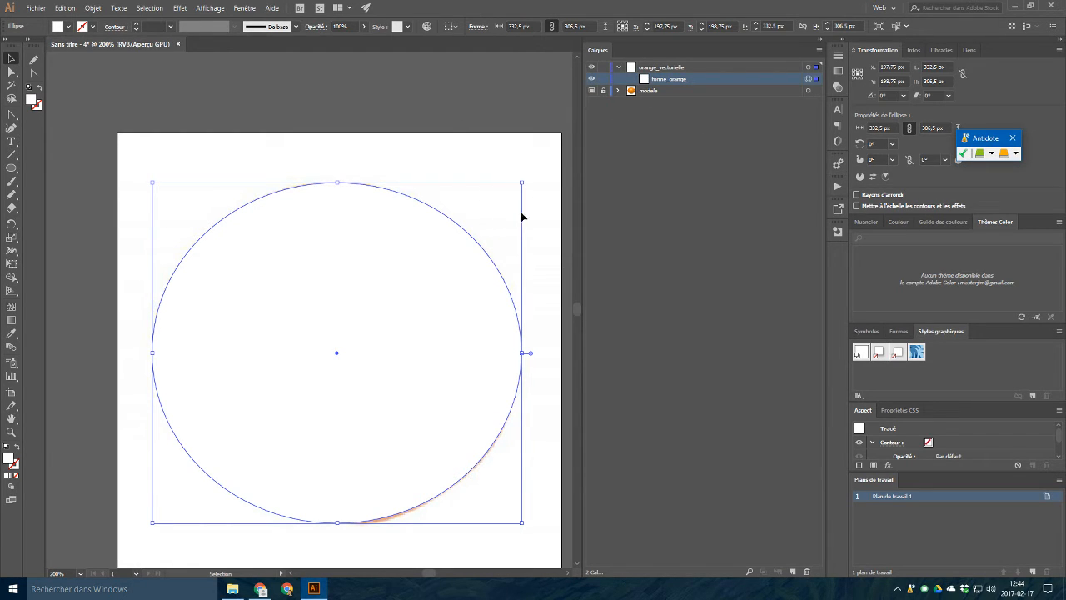
Target the orange_vectorielle layer and display only that layer in outline mode so the orange photo shows through the ellipse.
left_click(595, 69)
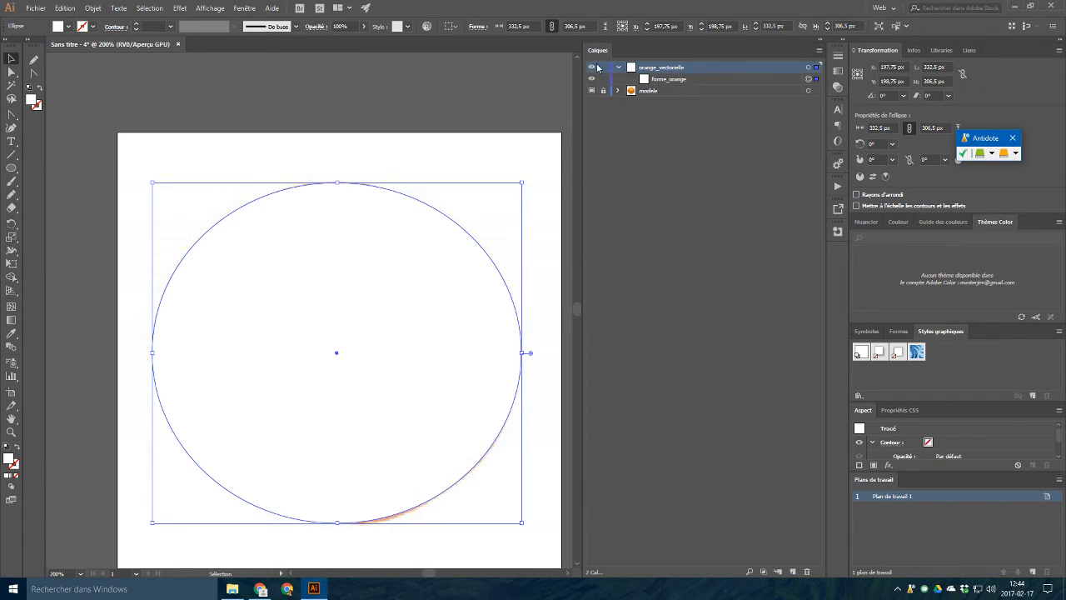
left_click(594, 68)
left_click(593, 67)
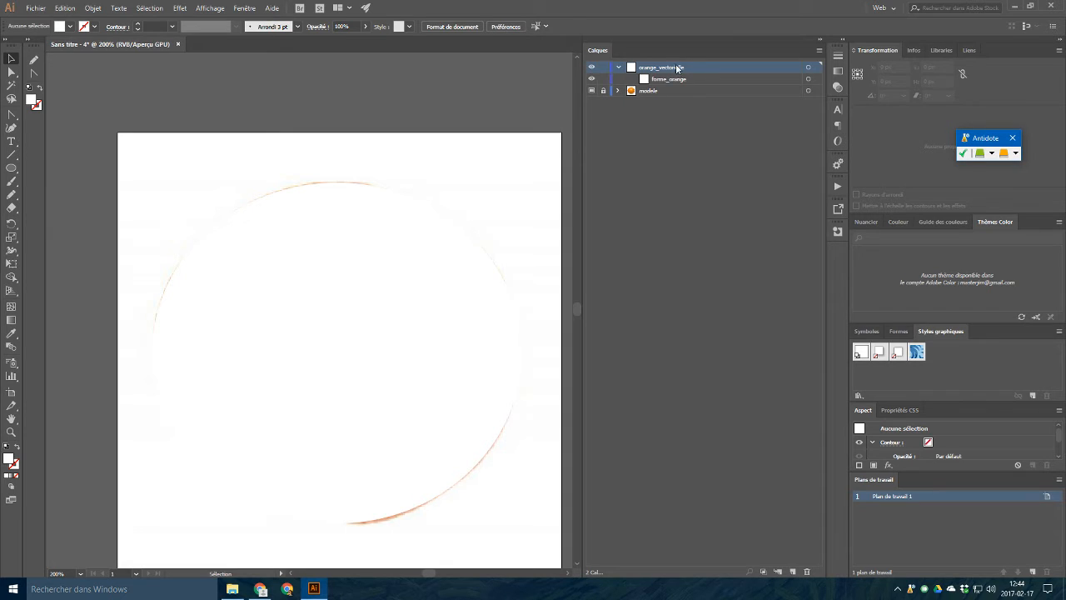
left_click(809, 70)
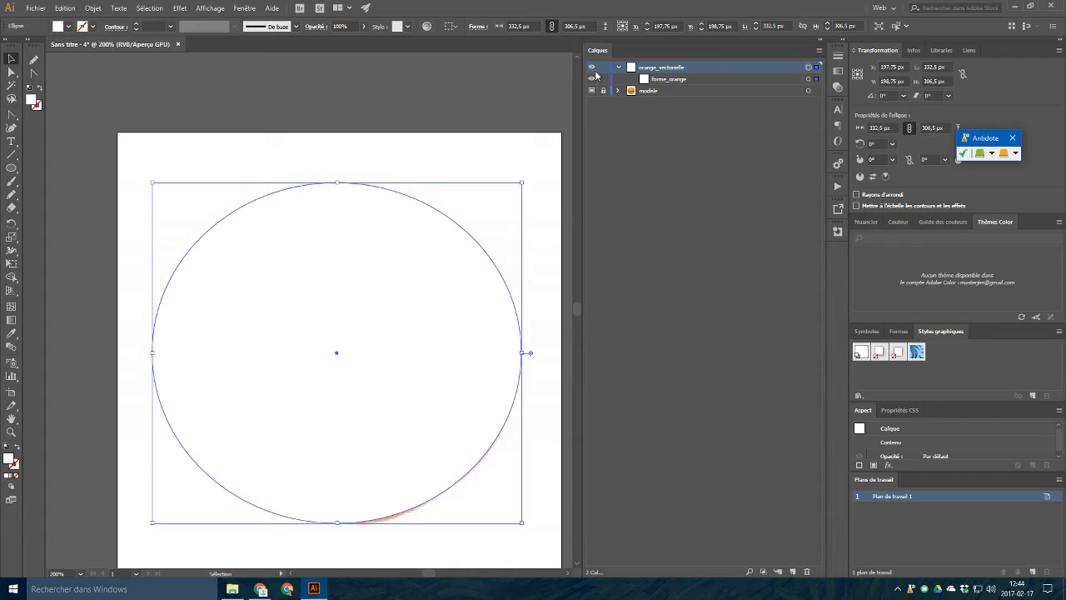
left_click(592, 69, "ctrl")
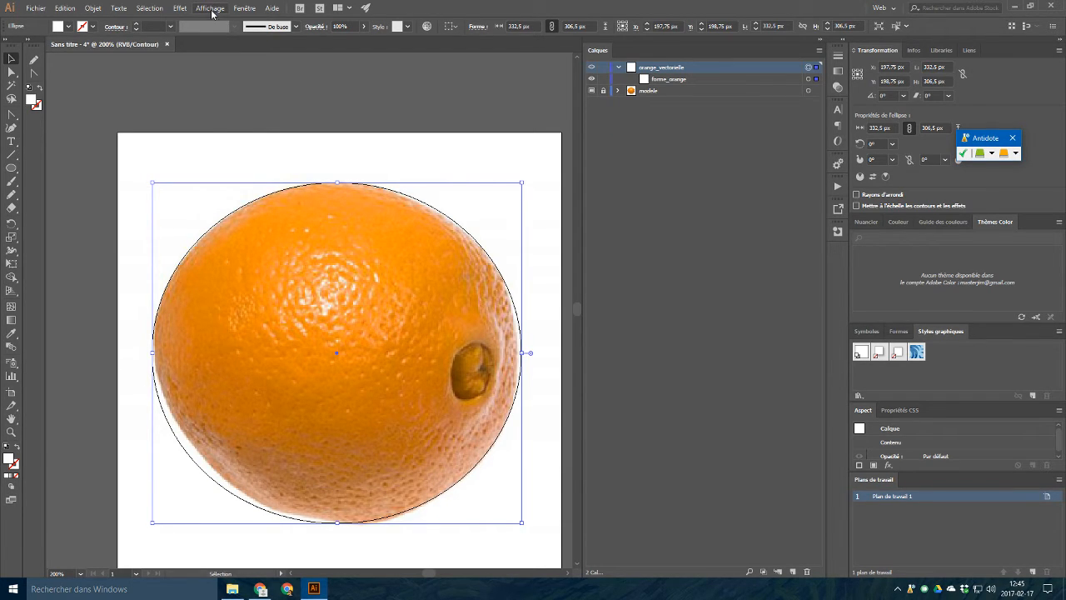
Show the Navigation panel and enlarge its preview beneath the layers list.
left_click(245, 8)
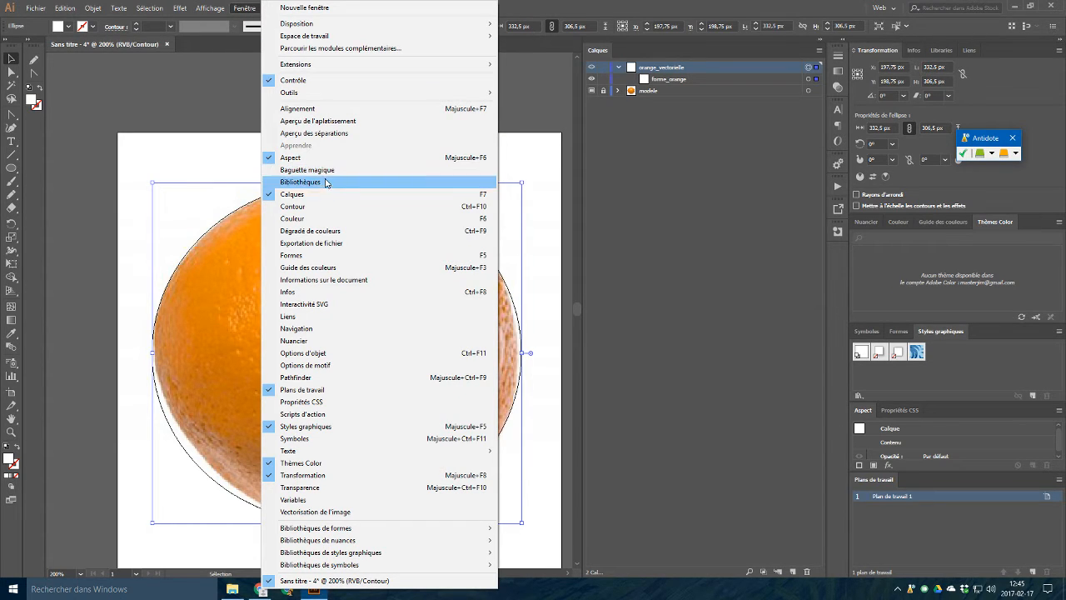
left_click(327, 333)
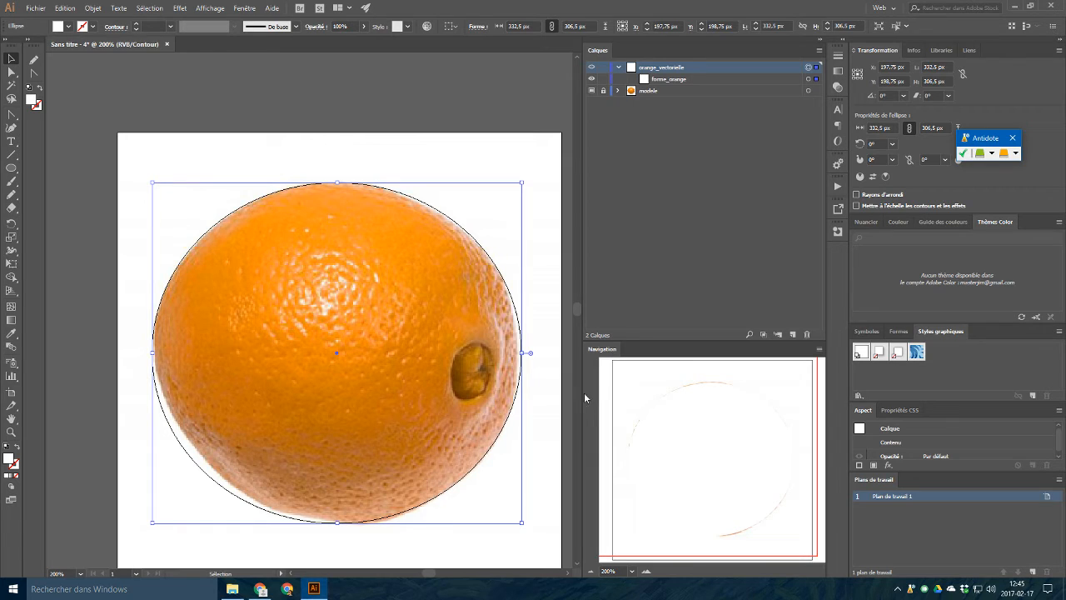
mouse_move(599, 391)
left_mouse_down()
mouse_move(637, 391)
mouse_move(609, 391)
left_mouse_up()
left_click_drag(611, 355, 641, 574)
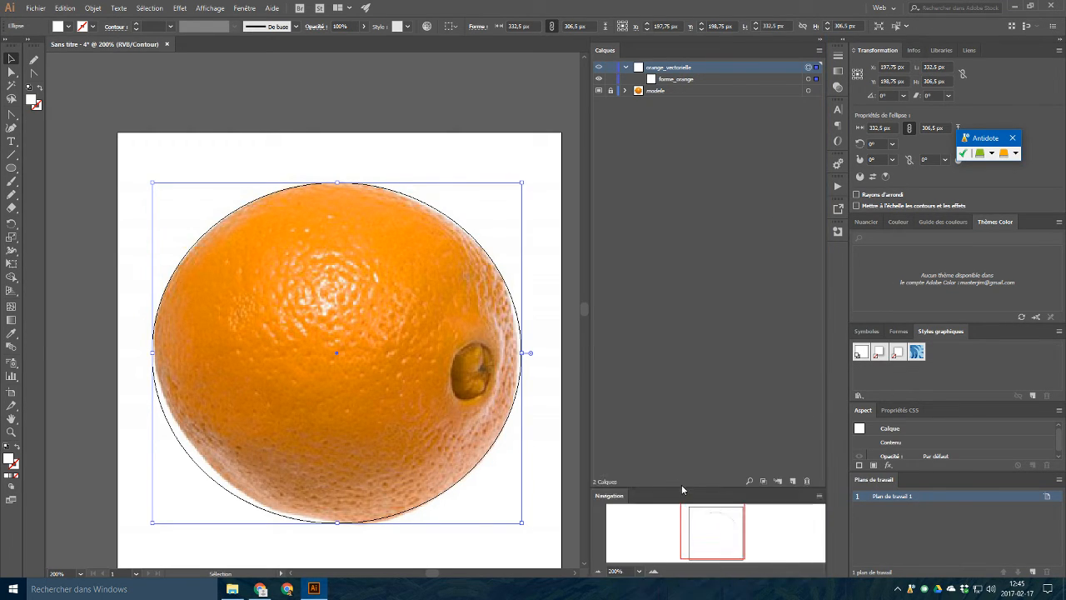
left_click_drag(677, 487, 700, 308)
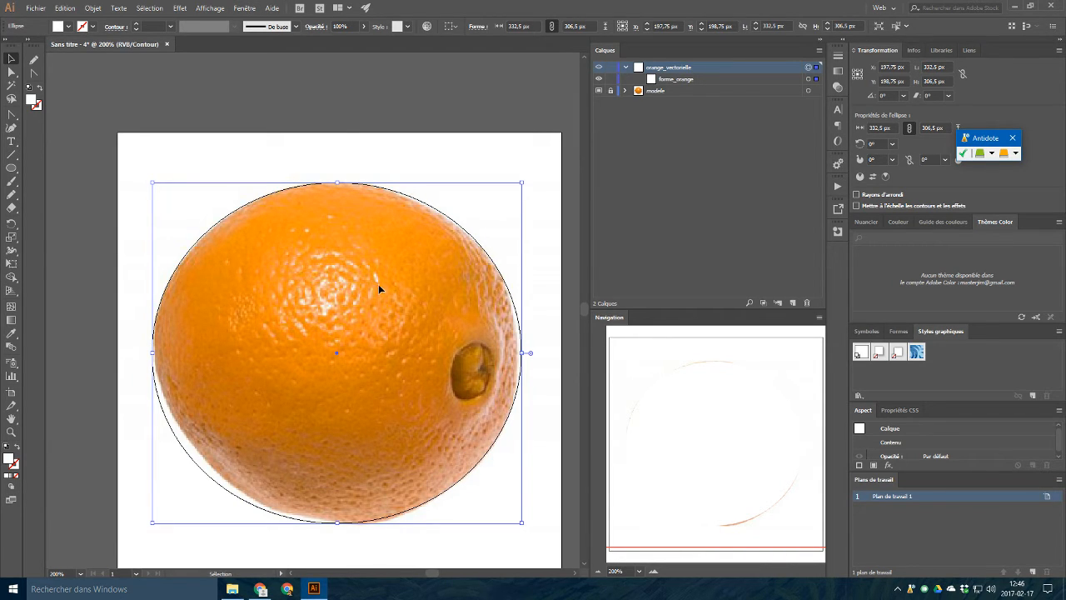
Convert forme_orange into a gradient mesh with a central mesh point and three more horizontal lines both above and below it.
left_click(11, 310)
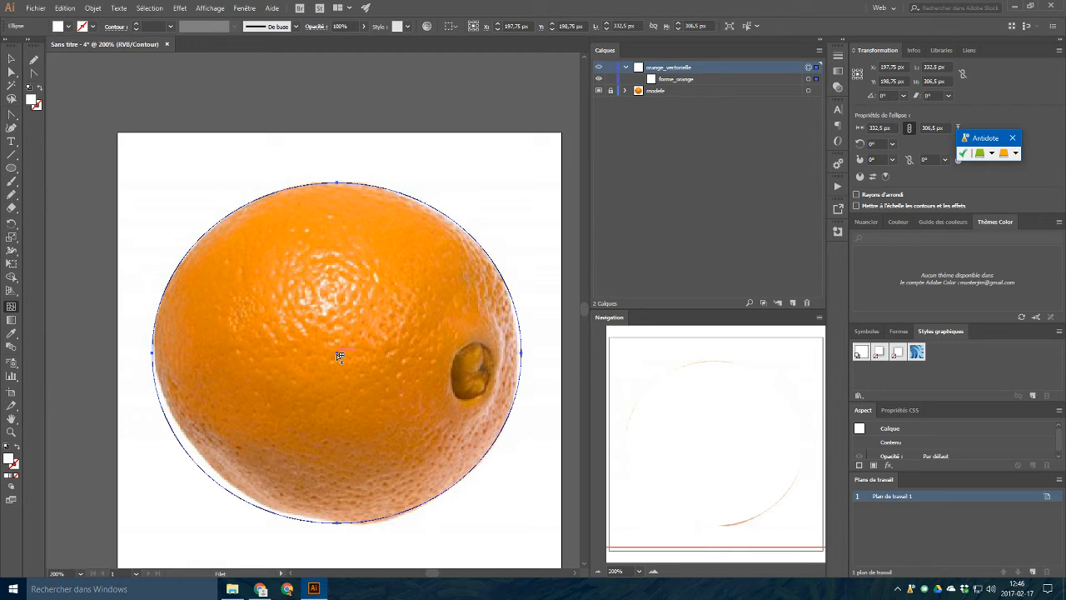
left_click(339, 356)
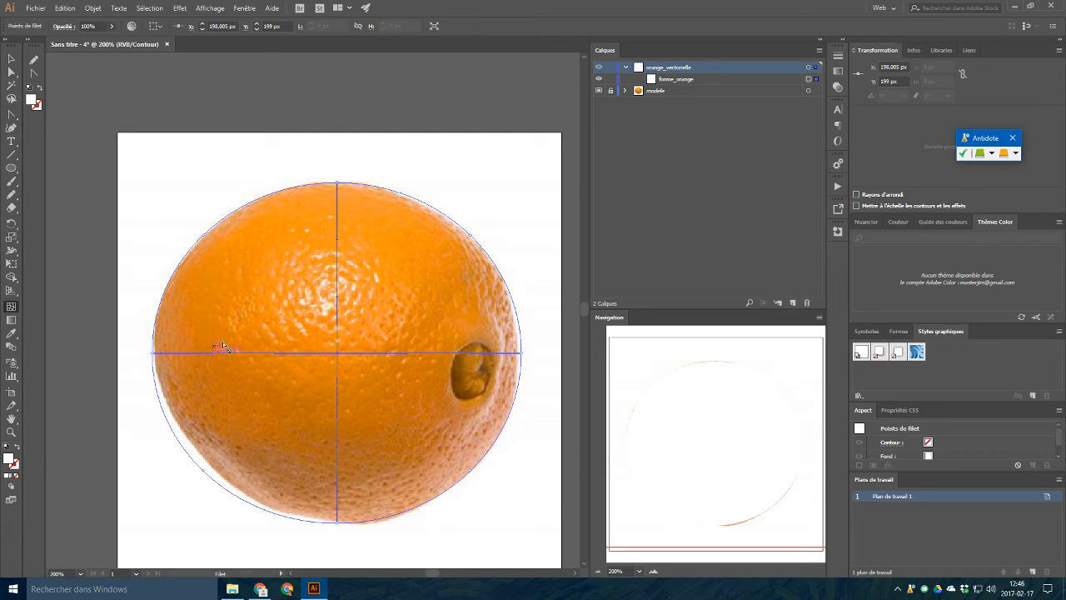
left_click(338, 247)
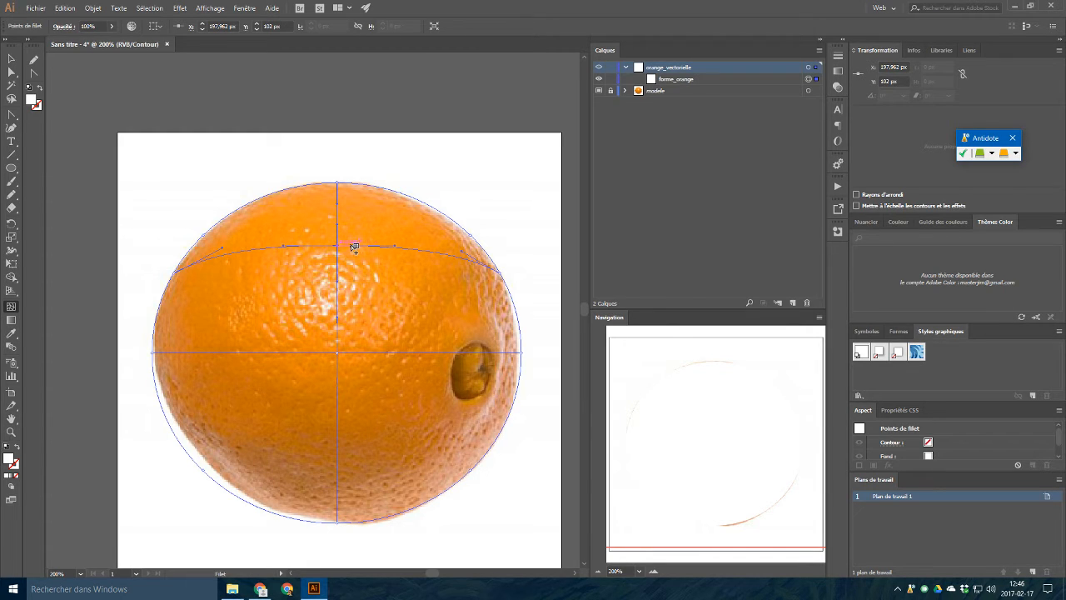
left_click(338, 300)
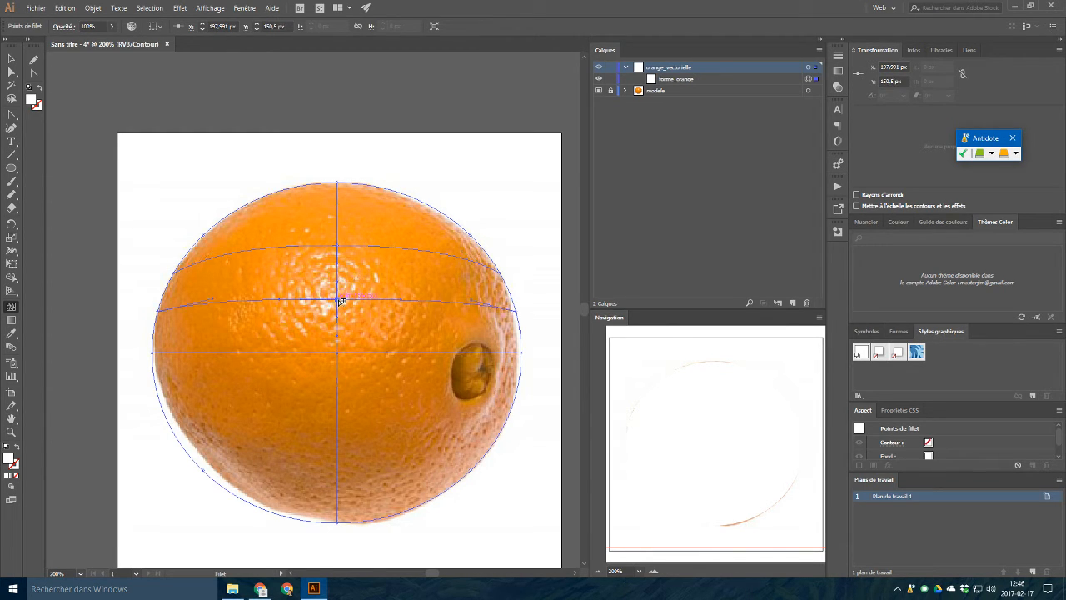
left_click(338, 411)
left_click(338, 460)
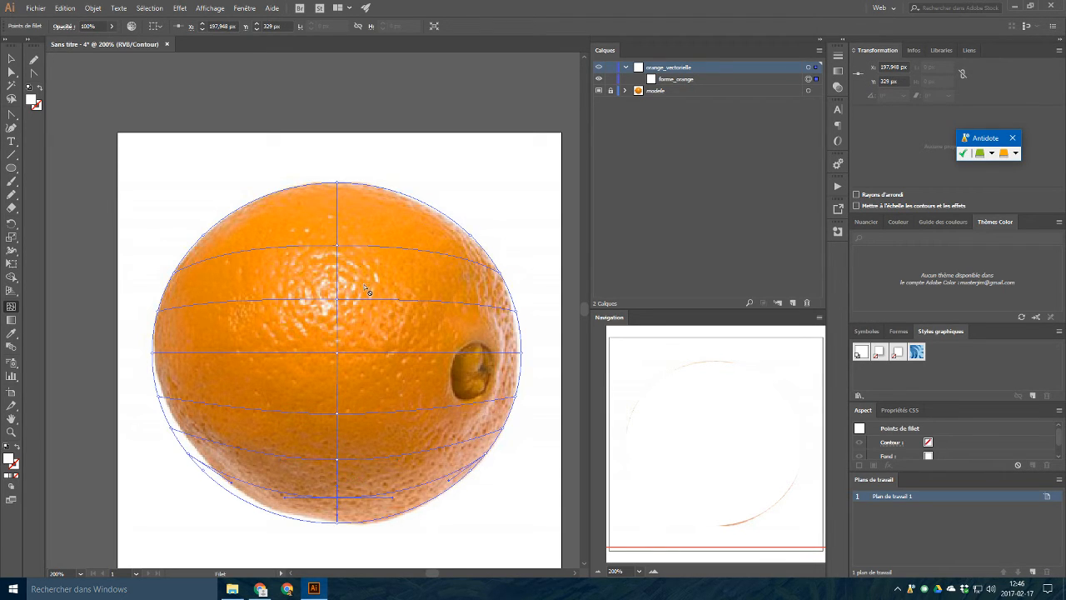
left_click(338, 204)
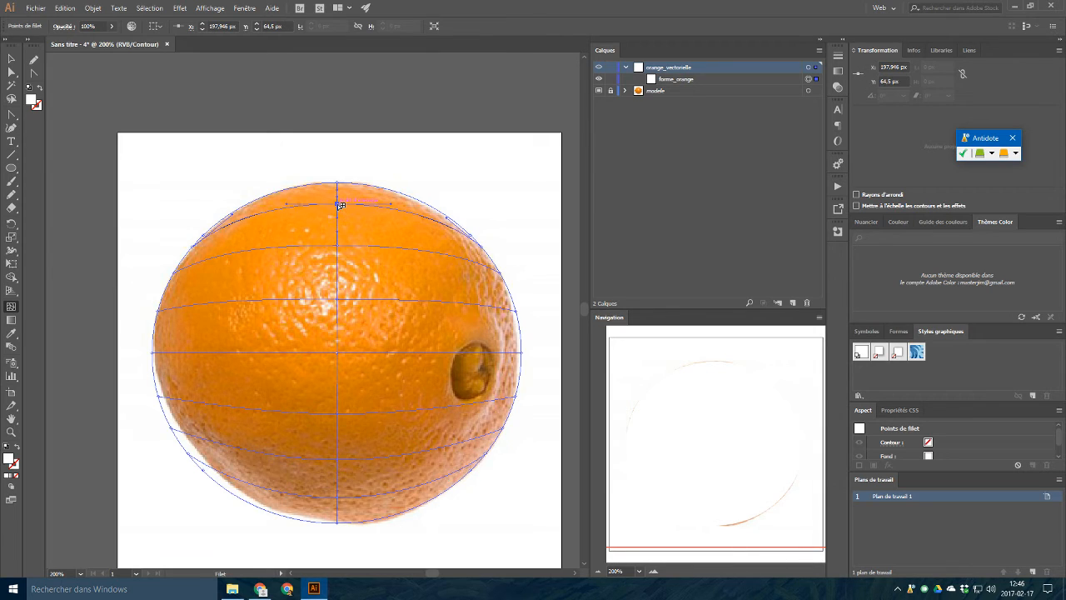
Add two vertical mesh lines between the orange's vertical centre line and its left edge.
left_click(290, 190)
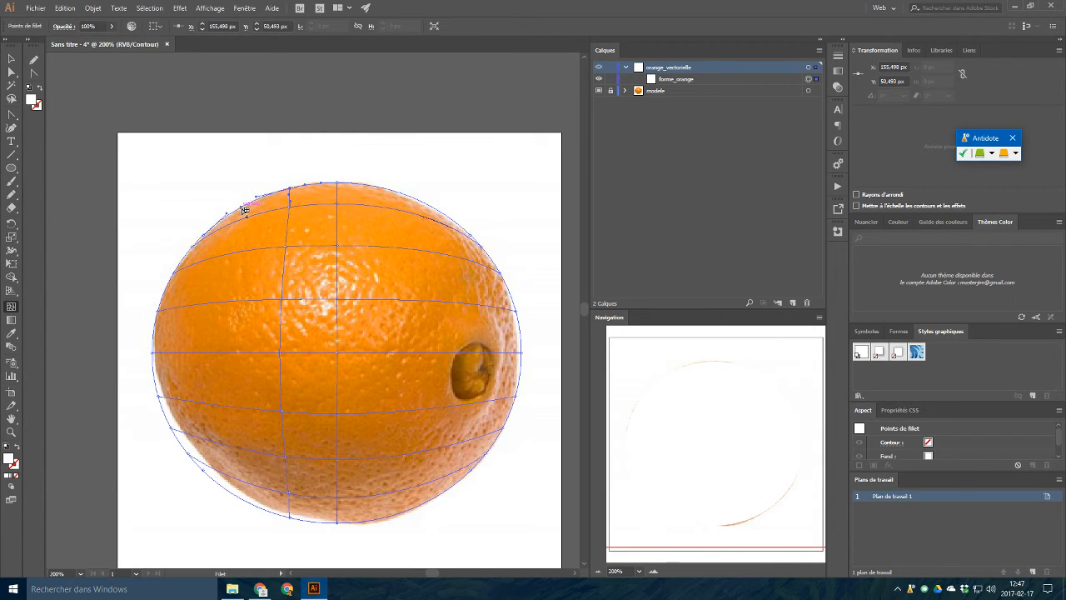
left_click(220, 218)
left_click(191, 256)
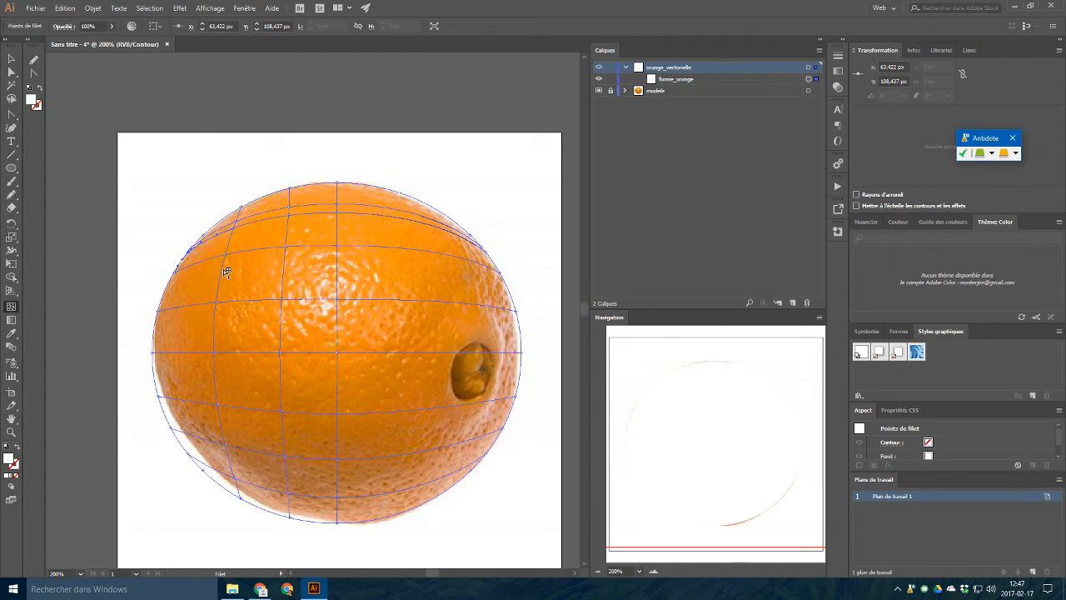
key("ctrl+z")
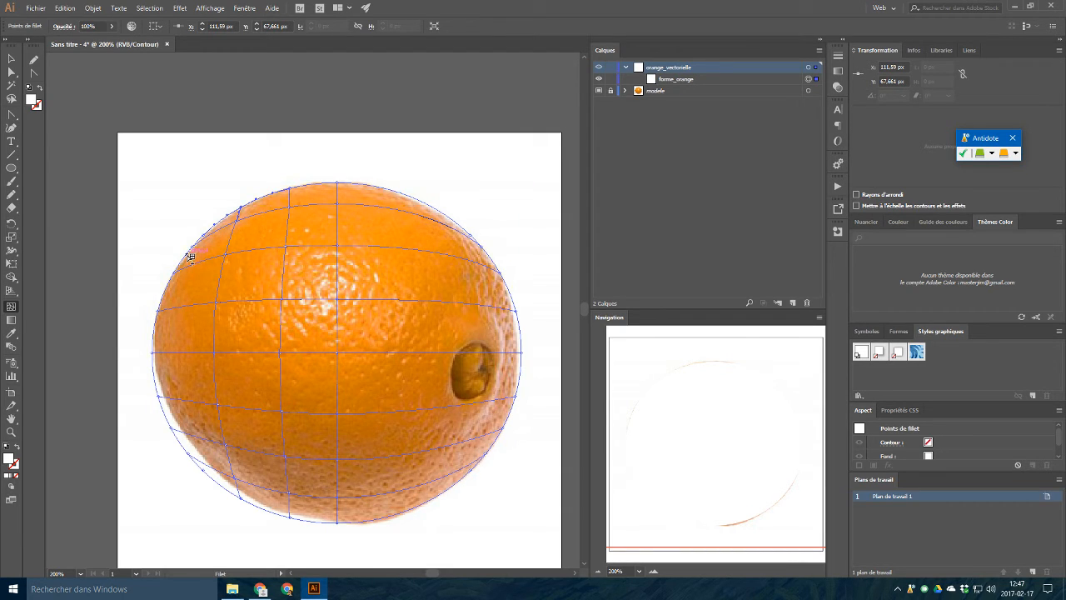
left_click(190, 256)
key("ctrl+z")
left_click(206, 237)
key("ctrl+z")
Add two vertical mesh lines in the orange's right half and one more close to its left edge.
left_click(384, 194)
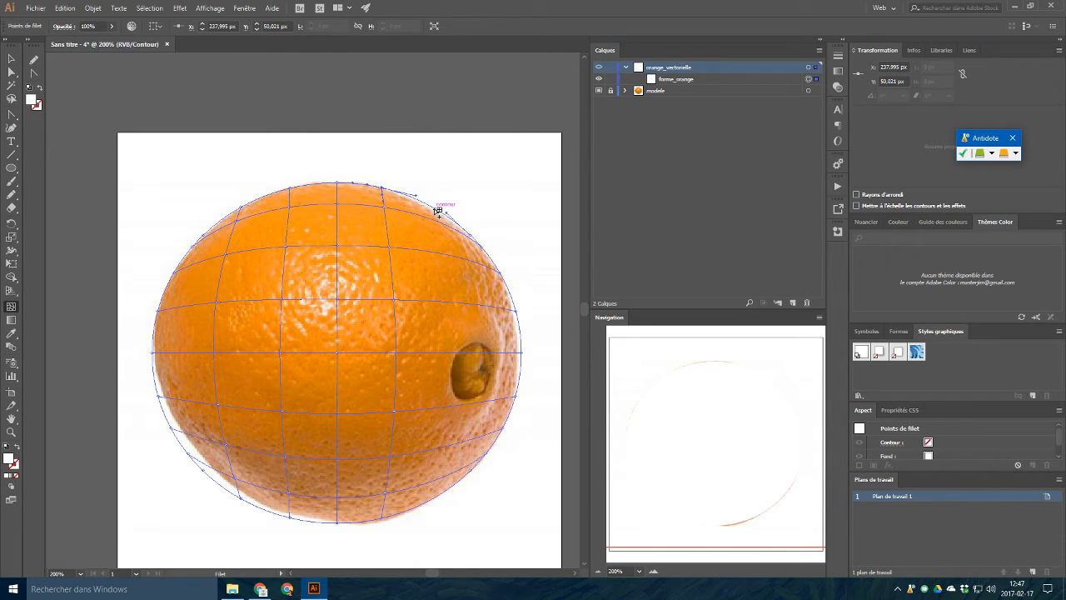
left_click(439, 211)
left_click(181, 359)
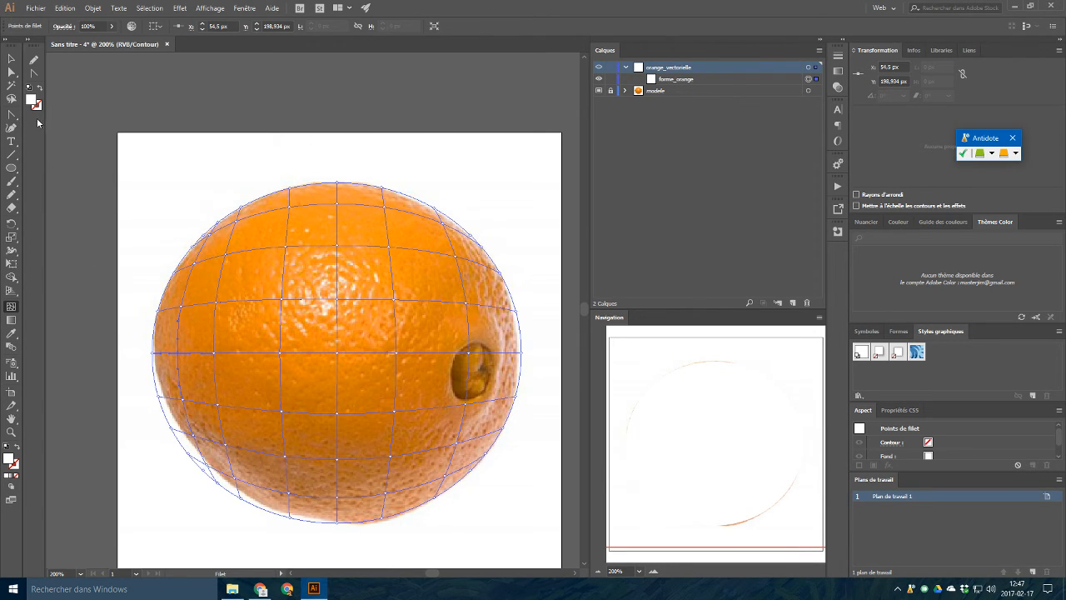
Move the mesh points along the orange's lower-left and bottom edges individually so the outline follows the photo.
key("a")
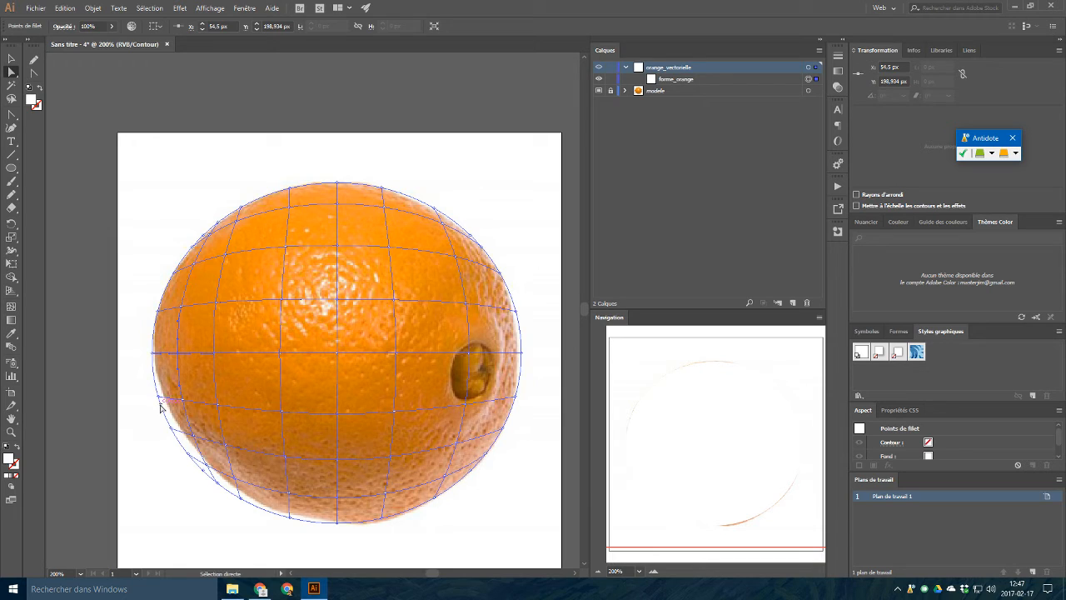
left_click(219, 406)
key("Right")
key("Right")
left_click_drag(173, 434, 226, 487)
key("Right")
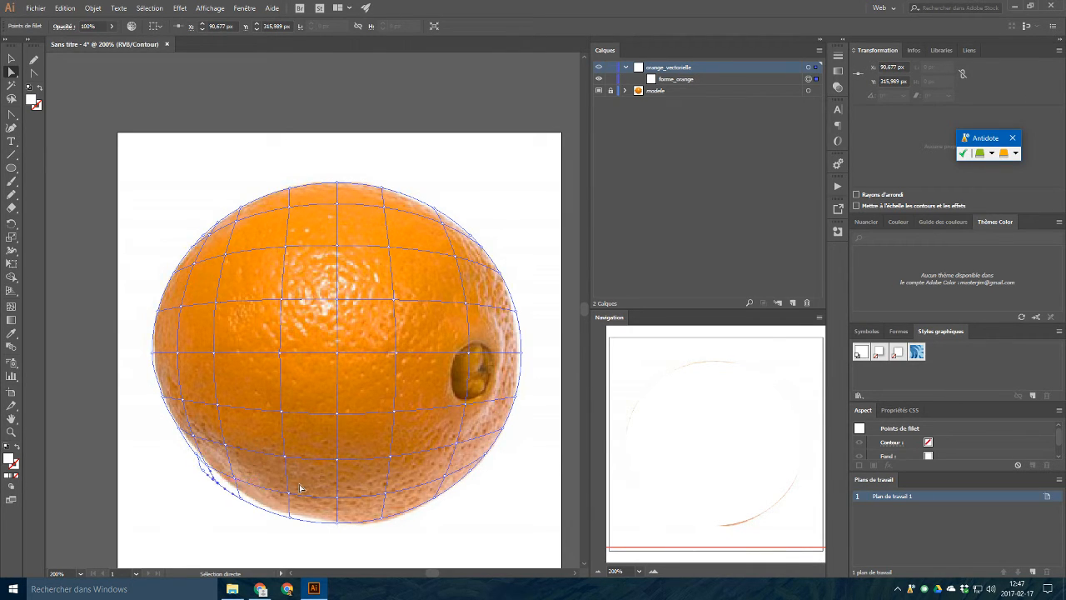
key("Right")
key("Right")
key("Right")
key("Right")
key("Right")
key("Right")
key("Right")
left_click_drag(207, 469, 436, 500)
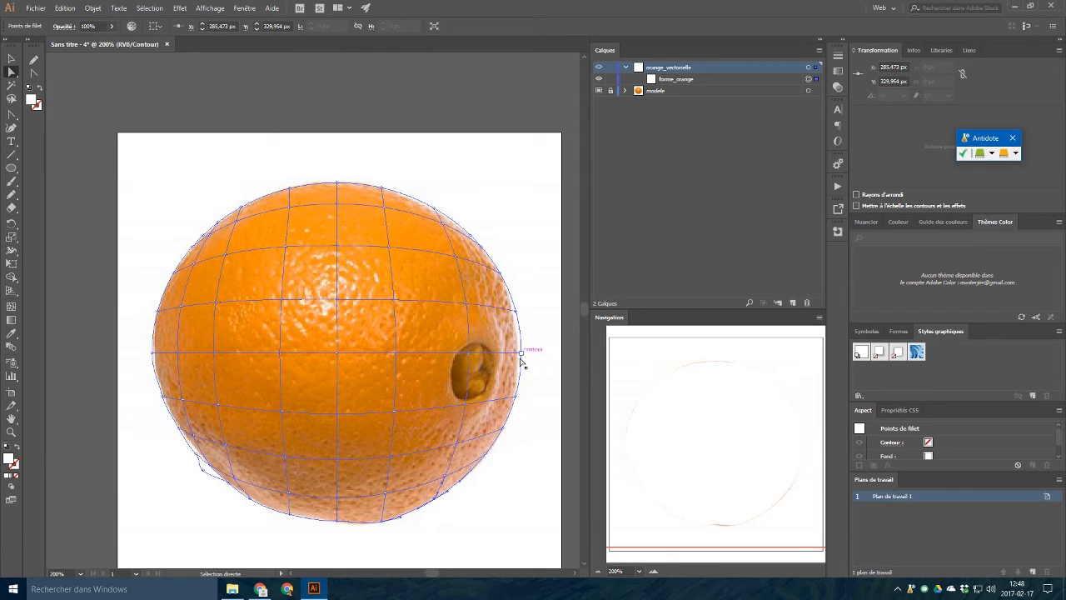
Pull the outer mesh points on the orange's right, upper-right and left edges slightly inward to match the photo.
left_click(521, 357)
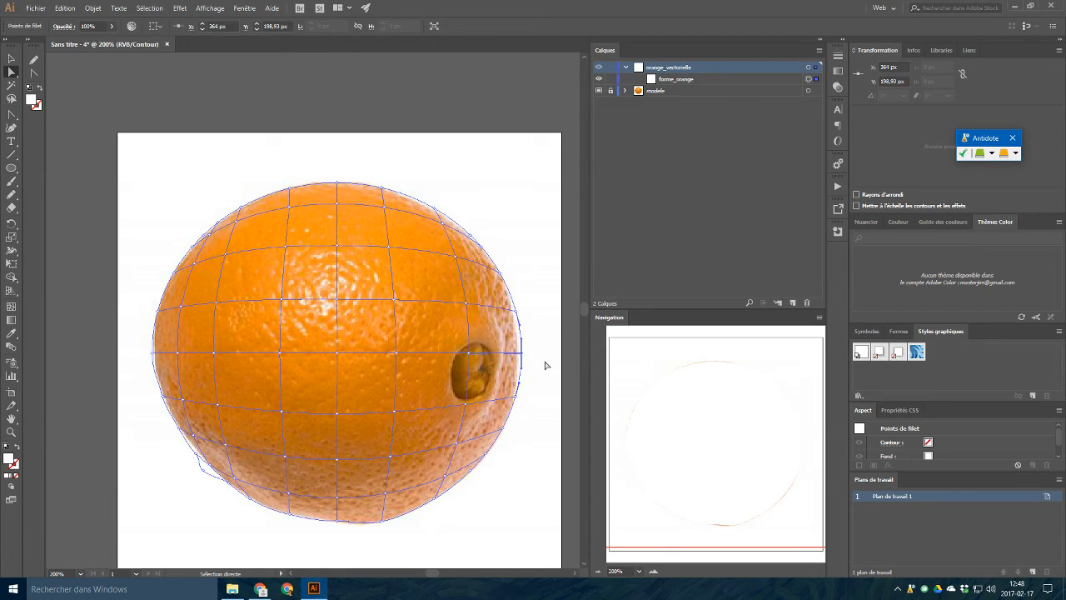
left_click(517, 311)
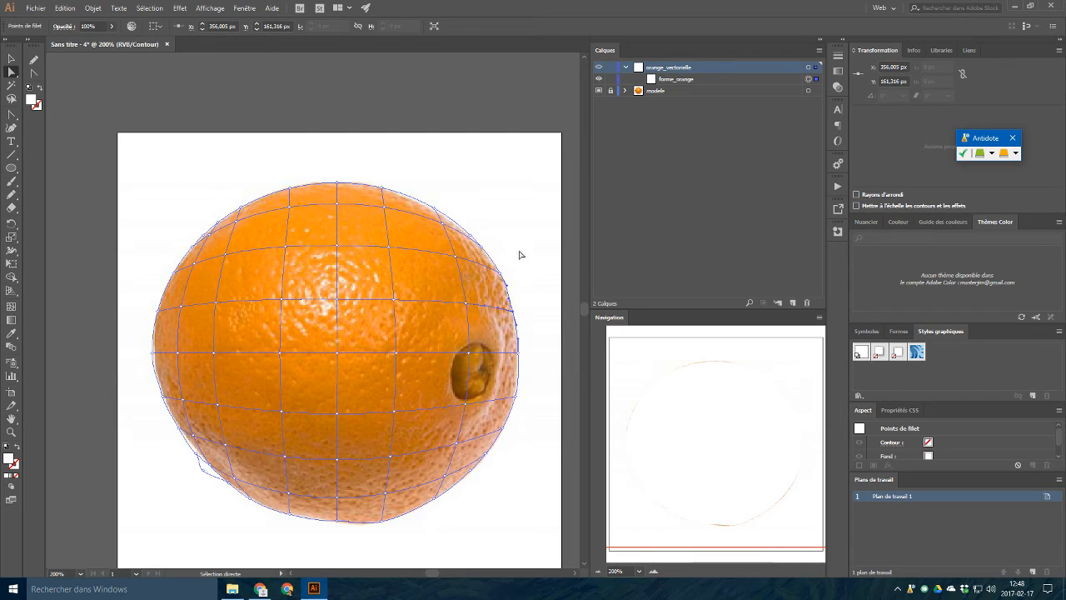
left_click(433, 211)
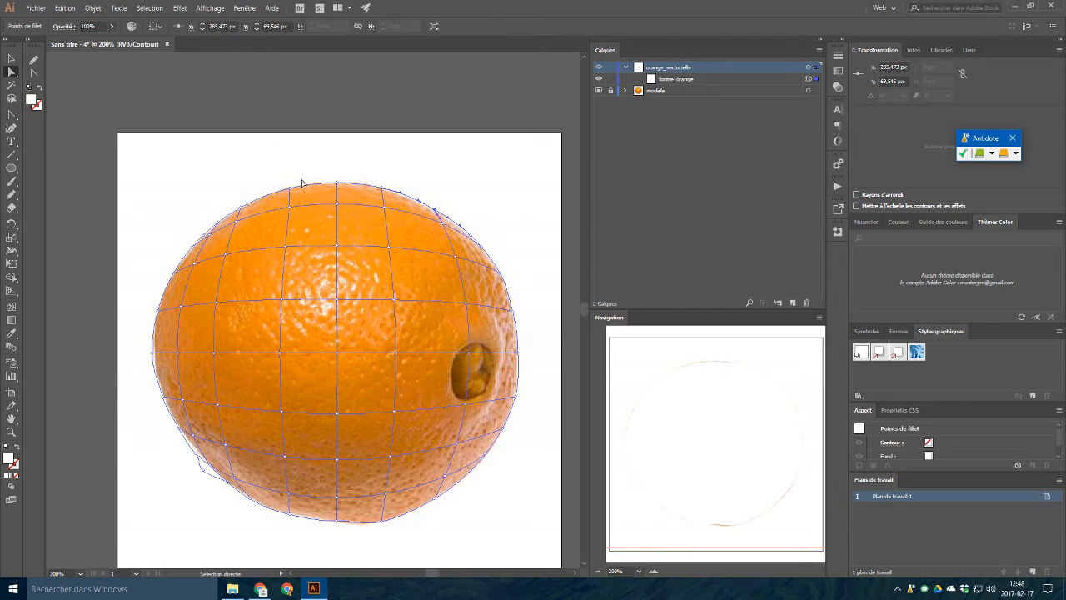
left_click(154, 355)
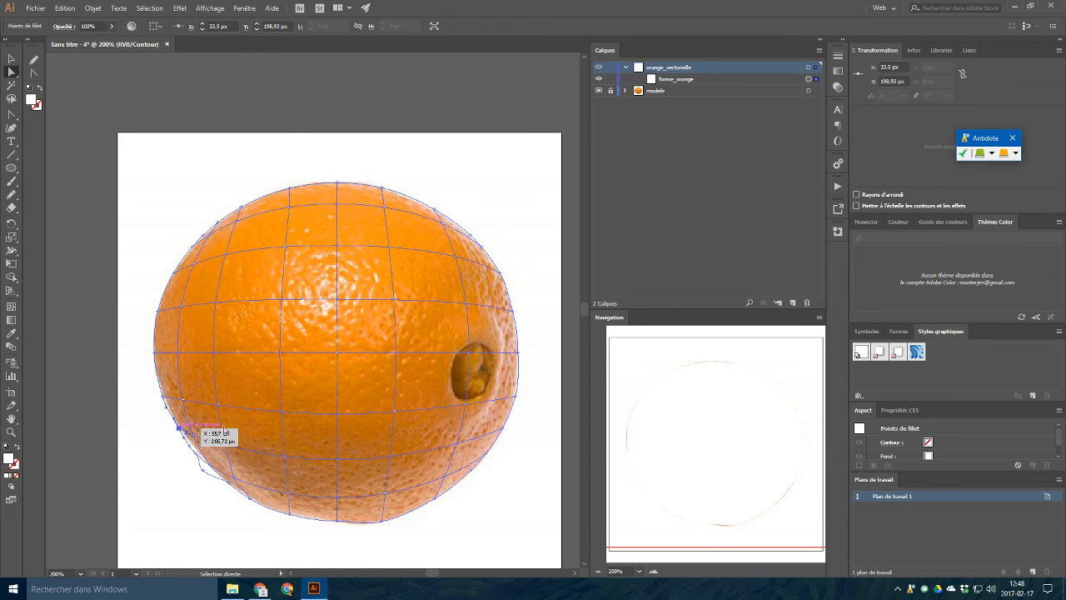
Smooth the mesh outline at the orange's lower left by moving its edge points inward onto the photo's contour.
left_click(183, 428)
left_click_drag(200, 455, 275, 468)
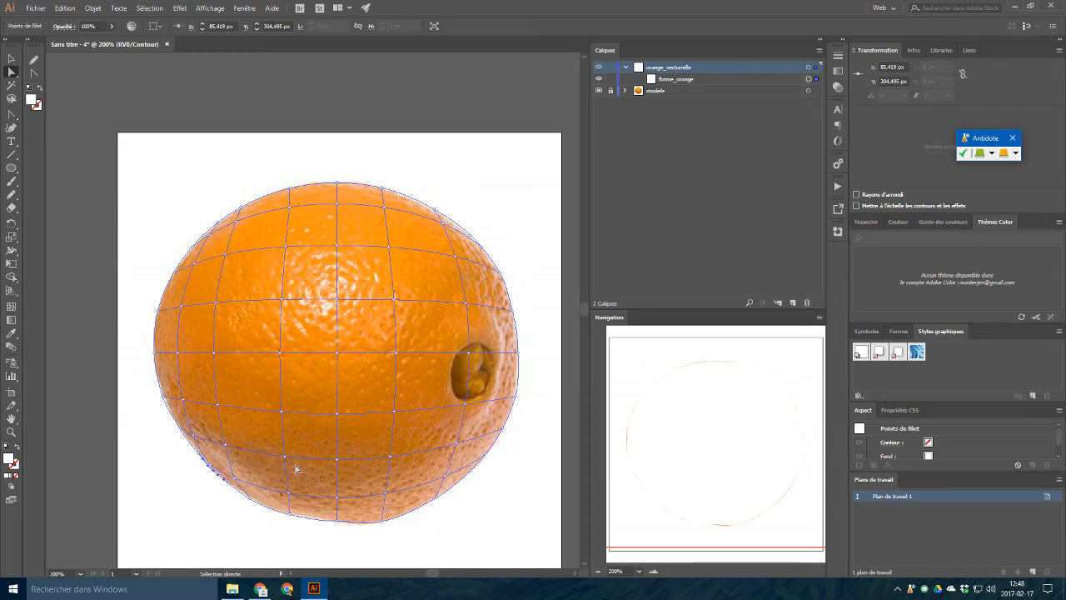
key("Right")
key("Right")
mouse_move(281, 487)
left_mouse_down()
mouse_move(250, 504)
mouse_move(298, 498)
left_mouse_up()
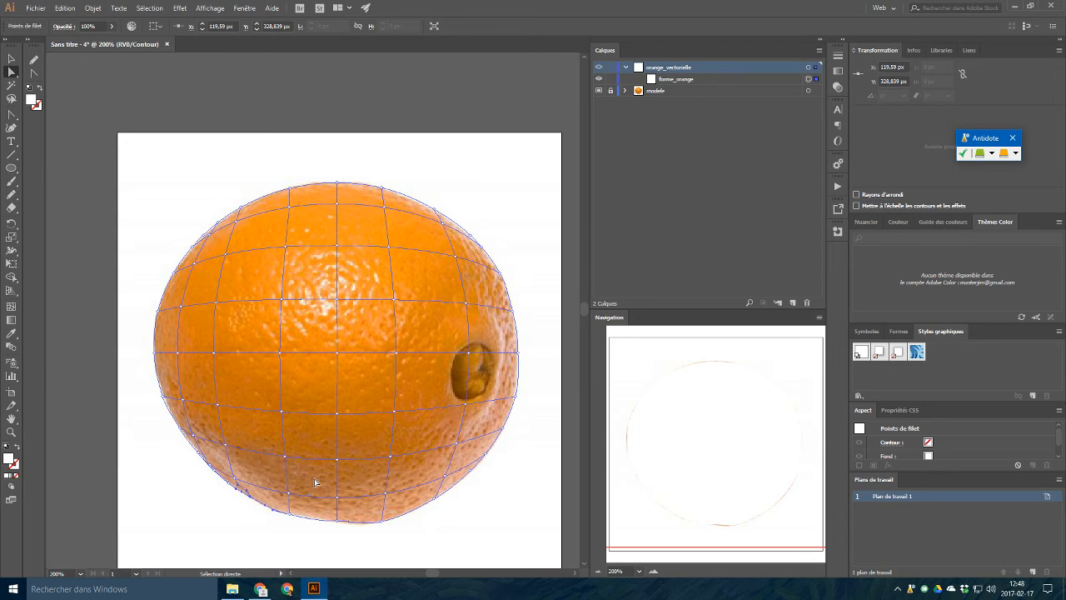
Colour the selected lower-left edge mesh point with the pale orange sampled from the photo beneath it using the Eyedropper tool.
left_click(12, 335)
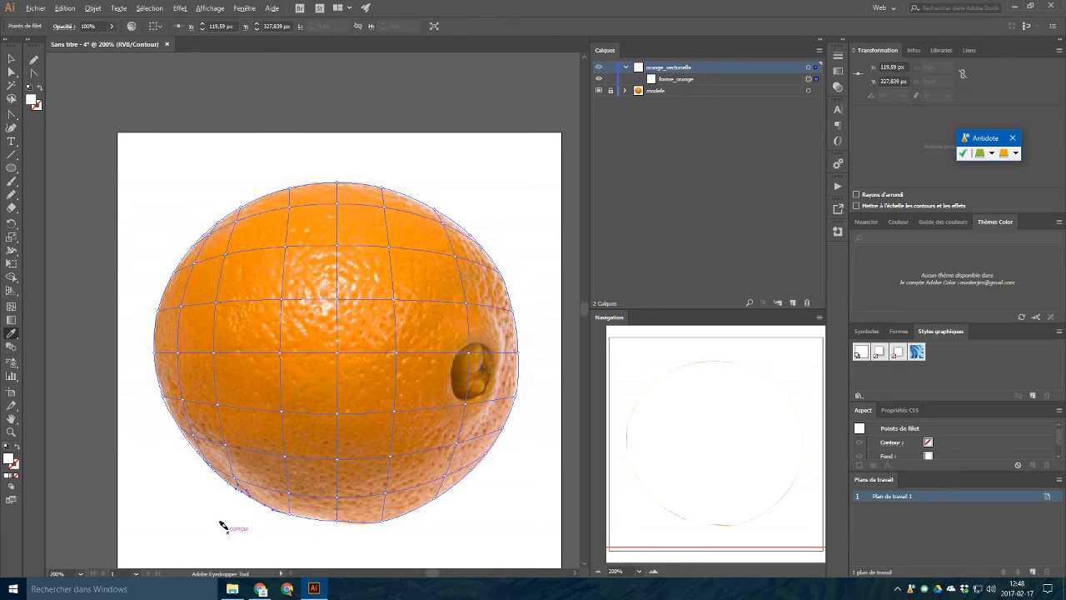
scroll(259, 523, "up", 2)
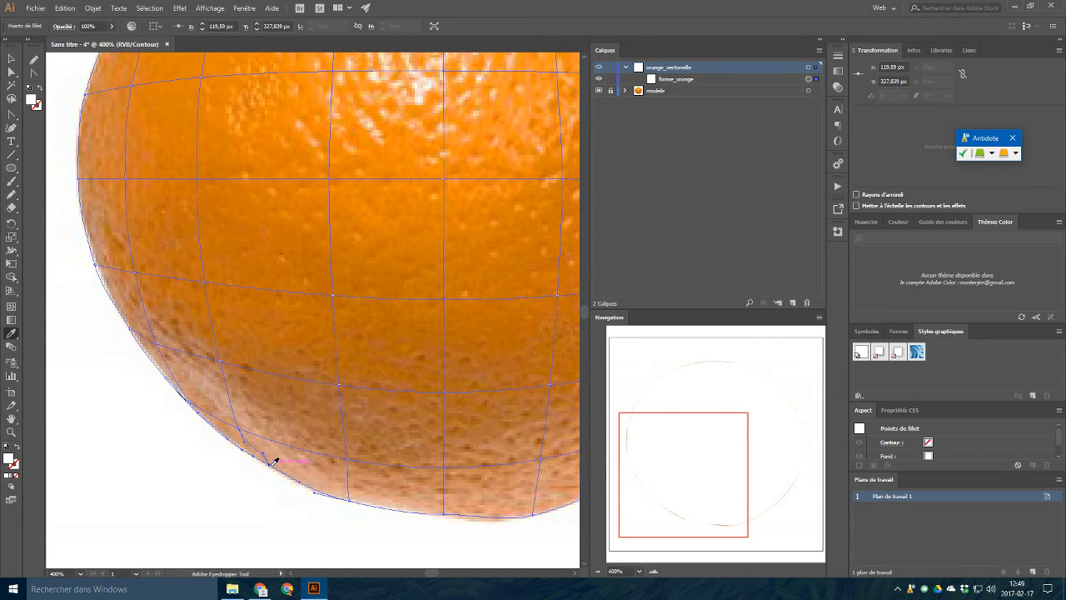
key("ctrl")
left_click(271, 461)
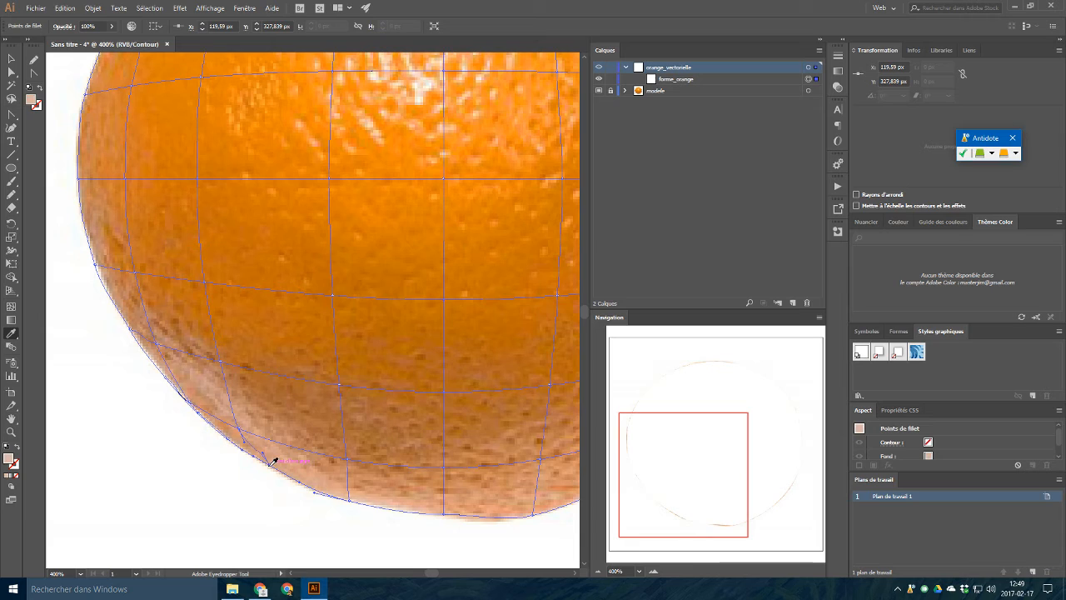
Colour the mesh points along the orange's bottom edge, from lower left to lower right, with colours sampled from the photo beneath each.
key("ctrl")
left_click(350, 500, "ctrl")
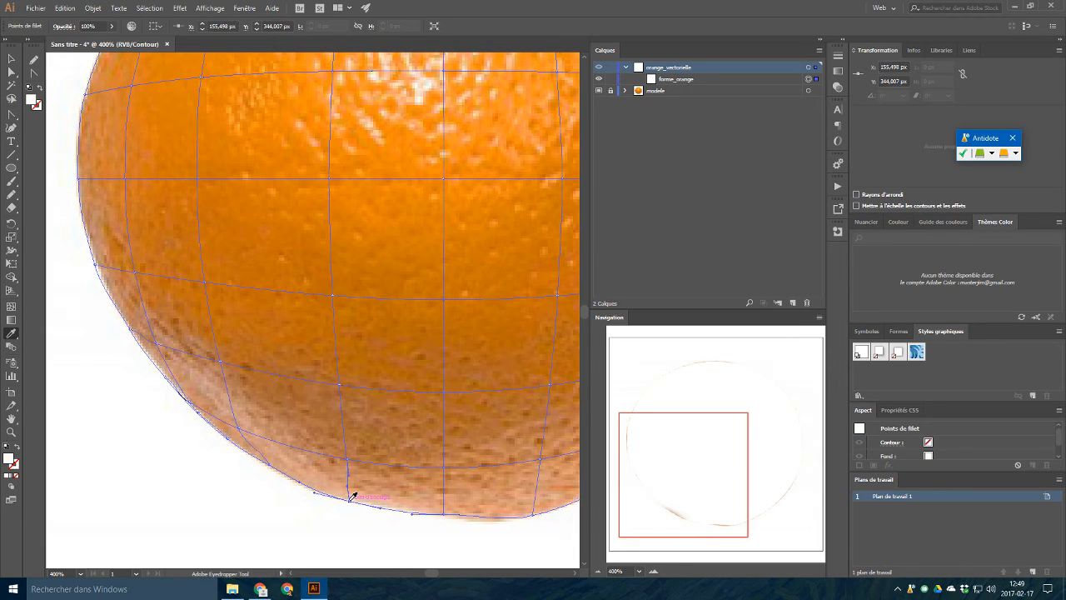
left_click(444, 513, "ctrl")
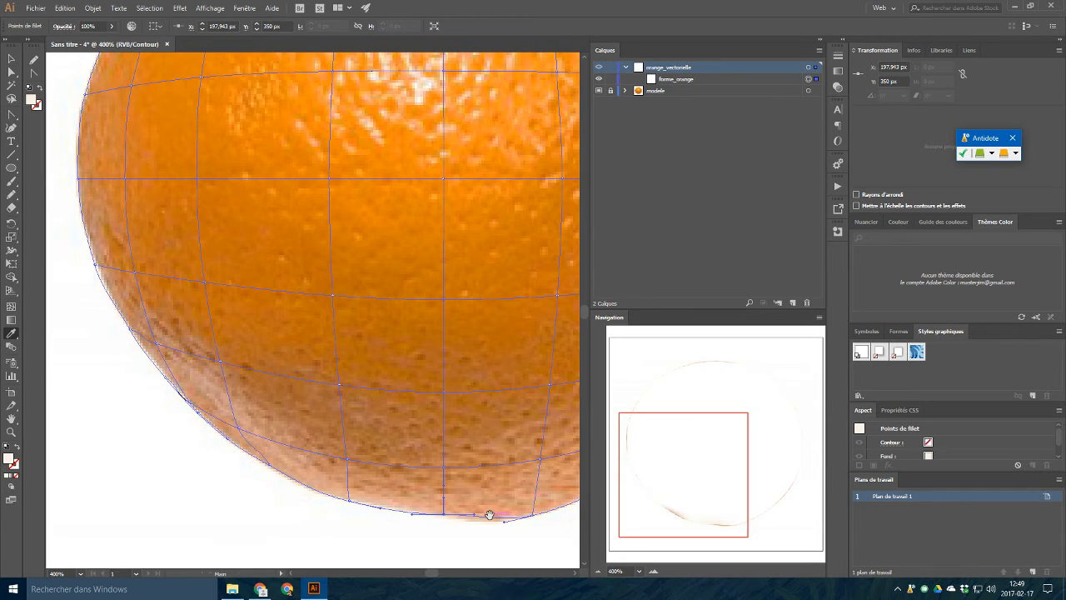
left_click_drag(488, 512, 359, 504)
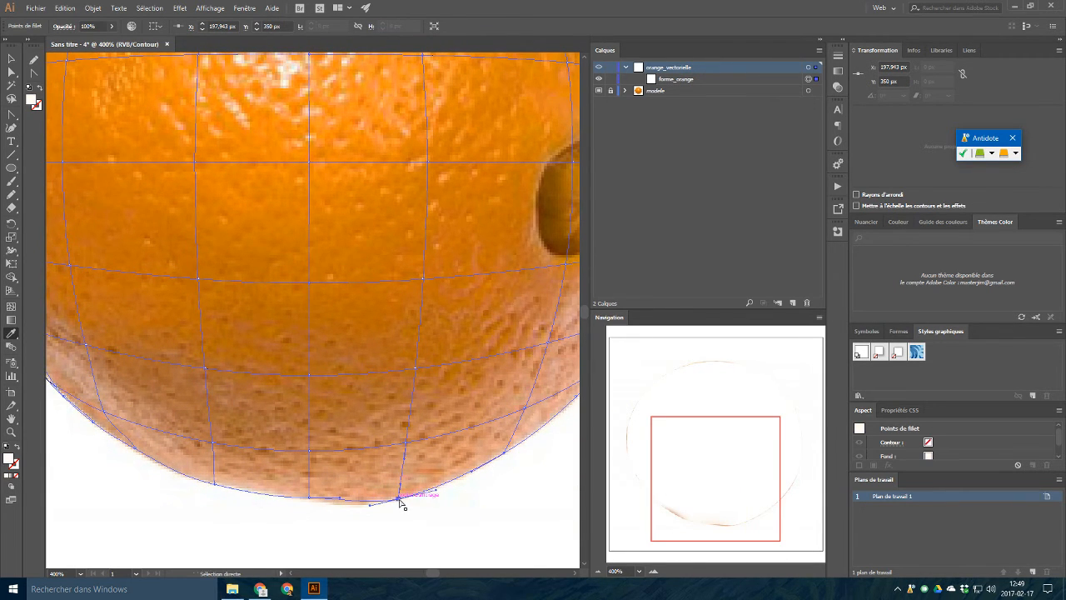
left_click(436, 491, "ctrl")
left_click_drag(448, 490, 431, 479)
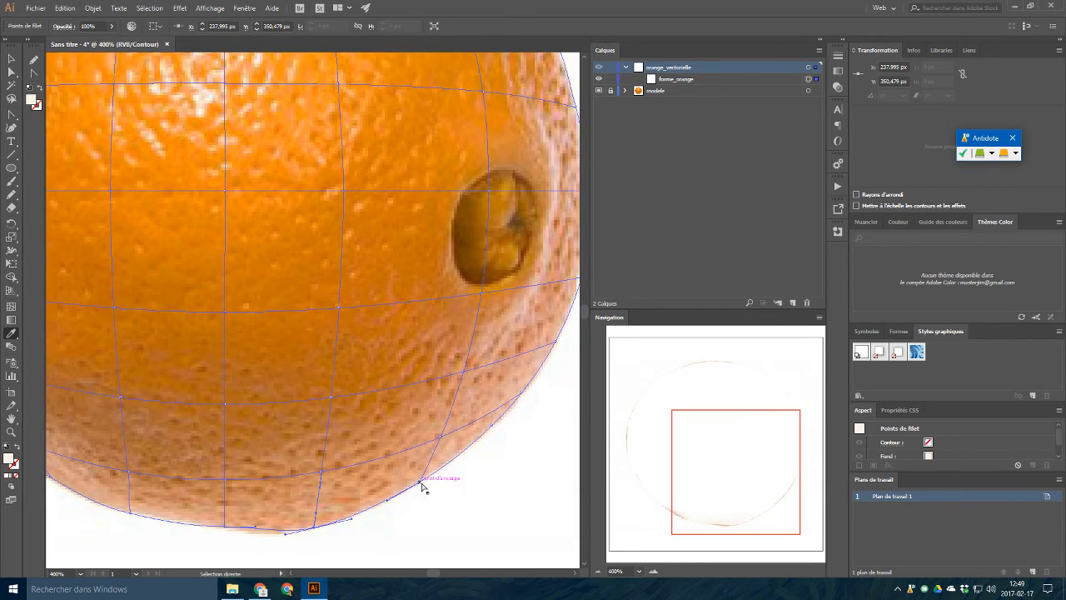
left_click(468, 450, "ctrl")
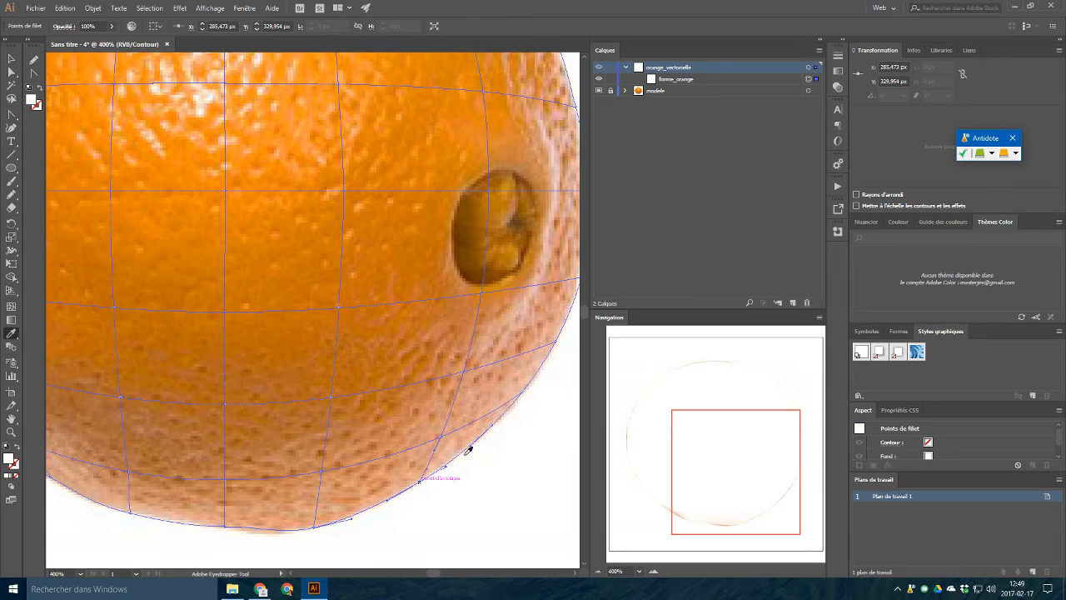
left_click(525, 389, "ctrl")
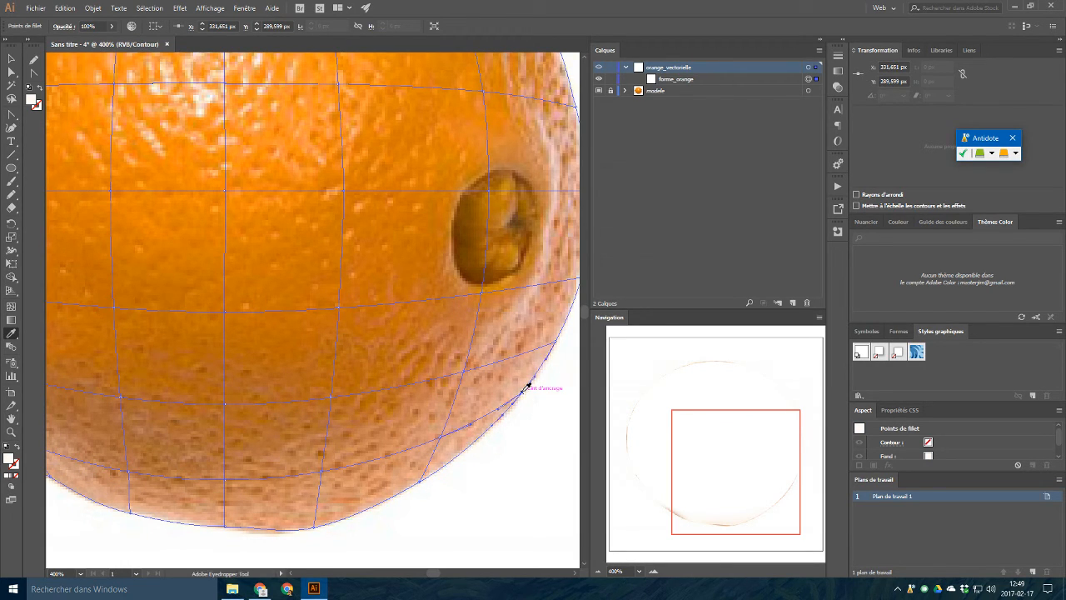
Colour the lowest row of inner mesh points, from lower right to lower left, with the photo's brownish-orange tones using the Eyedropper tool.
left_click(440, 435, "ctrl")
left_click(426, 436)
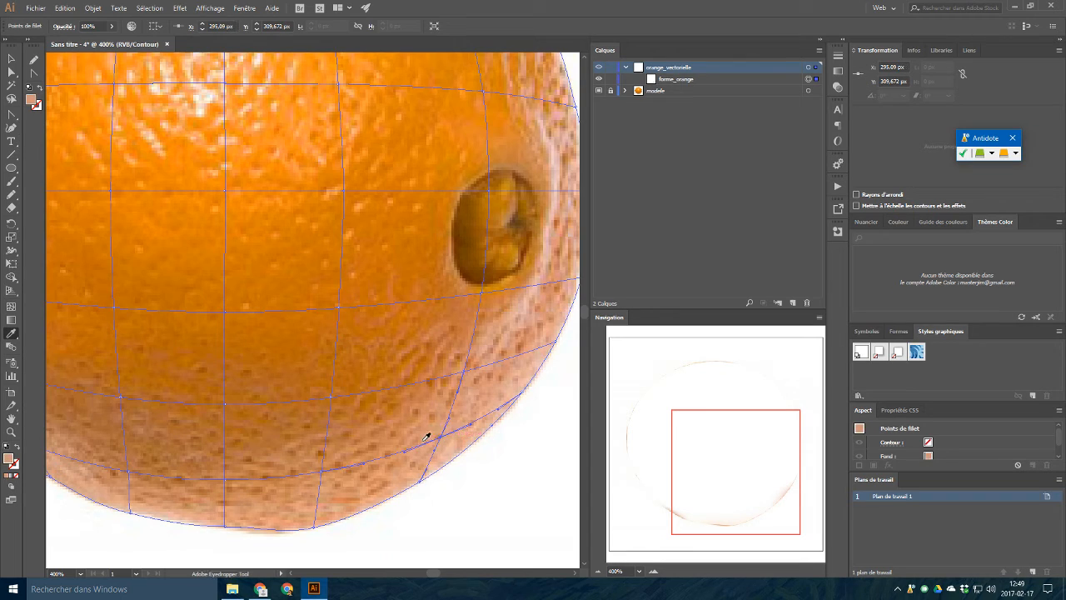
left_click(321, 472, "ctrl")
left_click(312, 469)
left_click(225, 479, "ctrl")
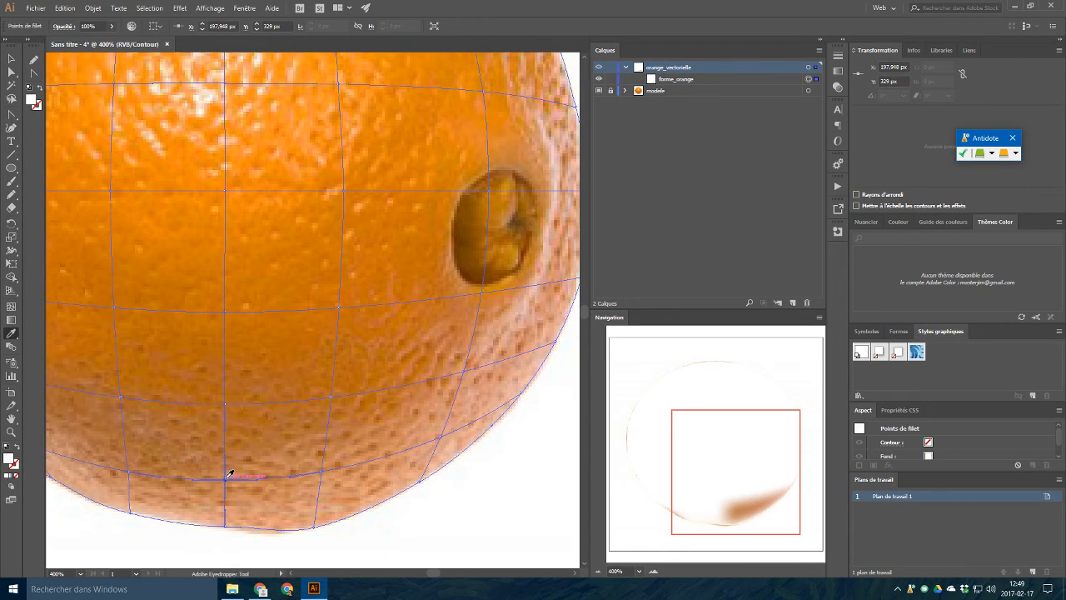
left_click(229, 477)
left_click_drag(152, 488, 378, 444)
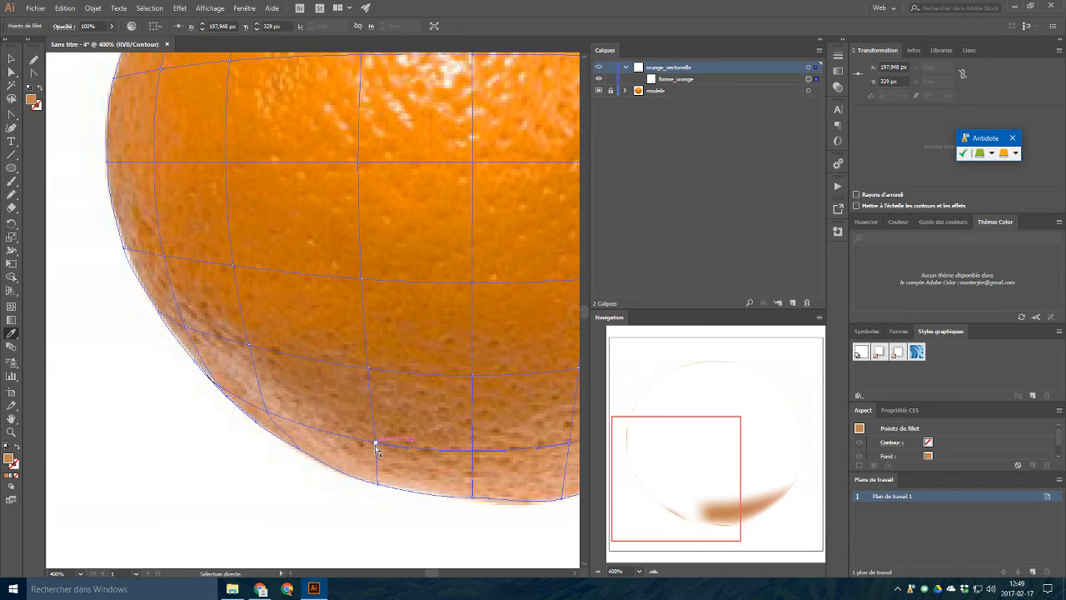
left_click(263, 411, "ctrl")
left_click(269, 416)
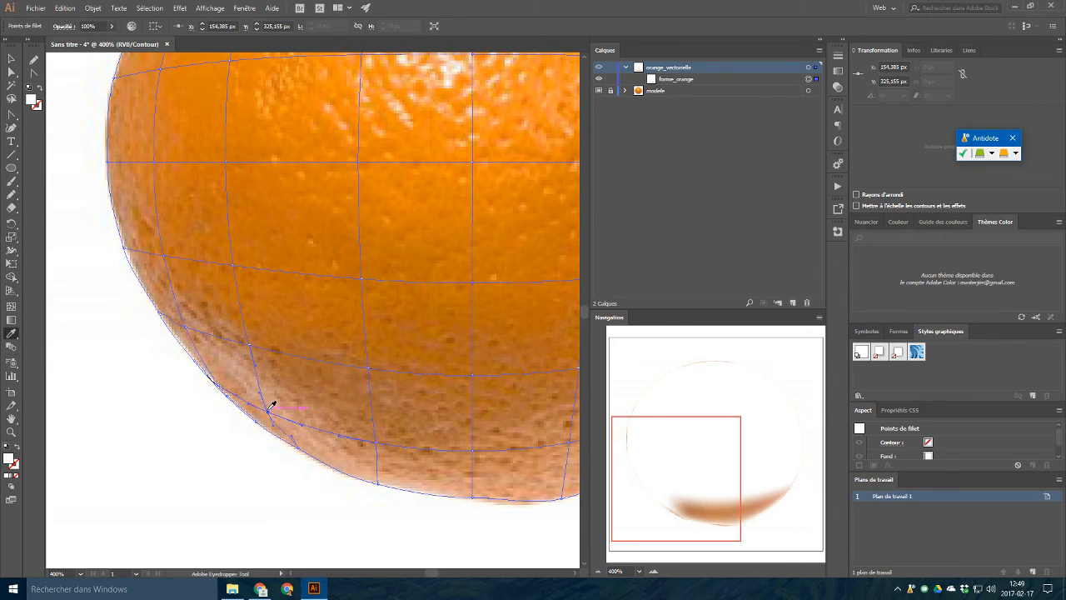
Give the two outline mesh points on the orange's lower-left edge the photo colours found just beside them.
left_click(215, 384, "ctrl")
left_click(217, 388)
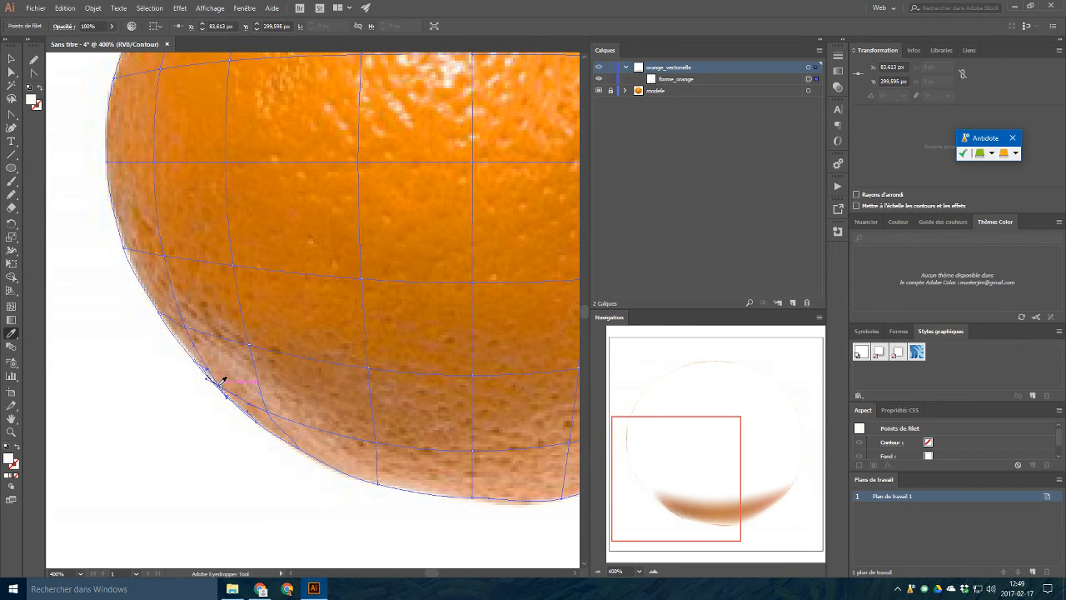
left_click(153, 310, "ctrl")
left_click(155, 313)
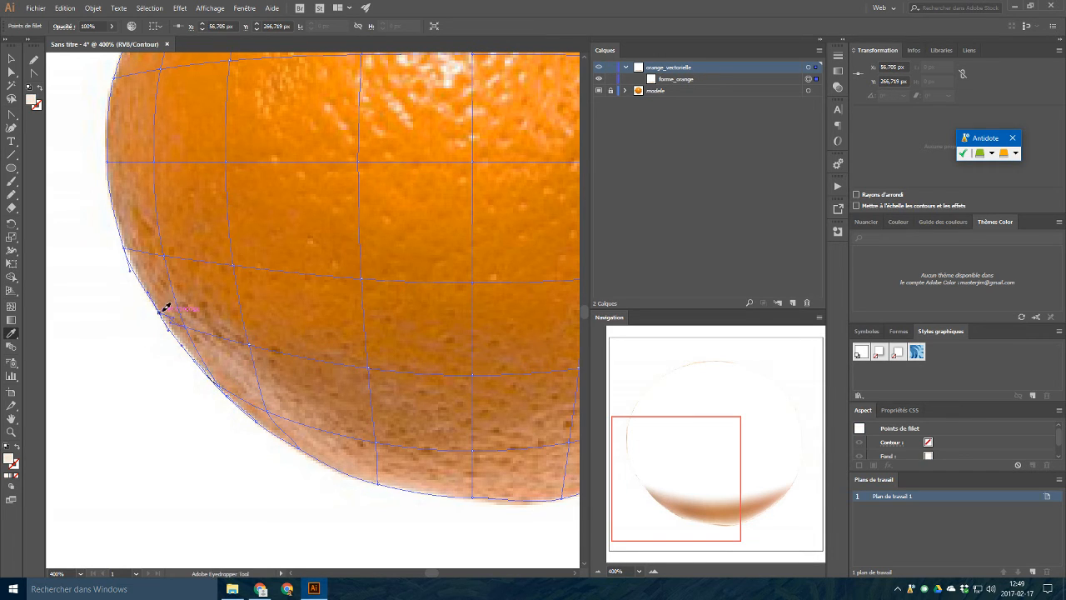
Colour the second inner row of mesh points from the bottom, working left to right, with the photo colour under each point.
left_click(186, 325, "ctrl")
left_click(190, 325)
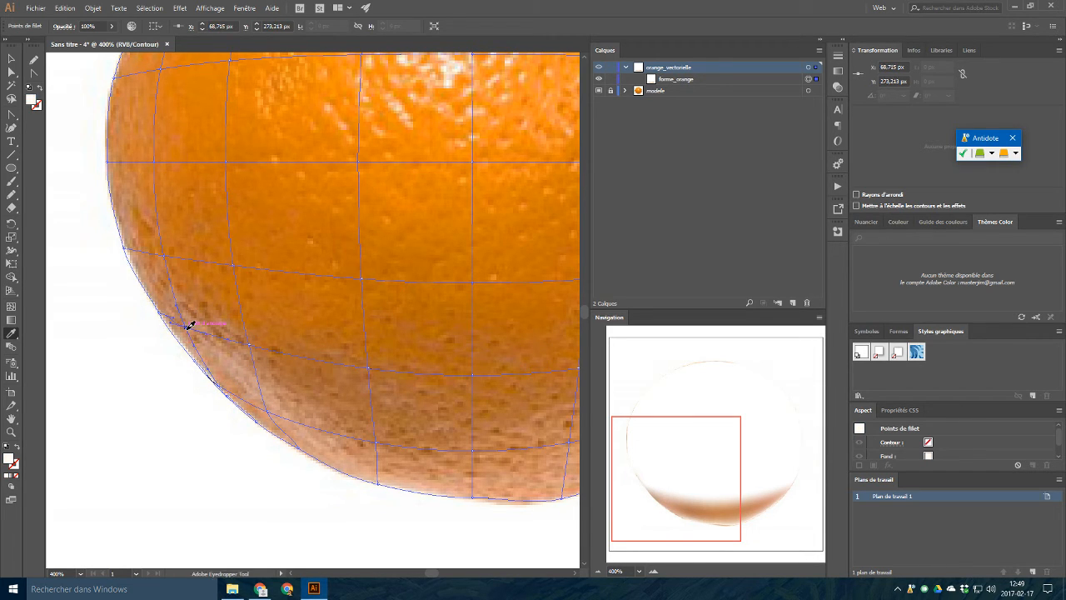
left_click(252, 349)
left_click(370, 366, "ctrl")
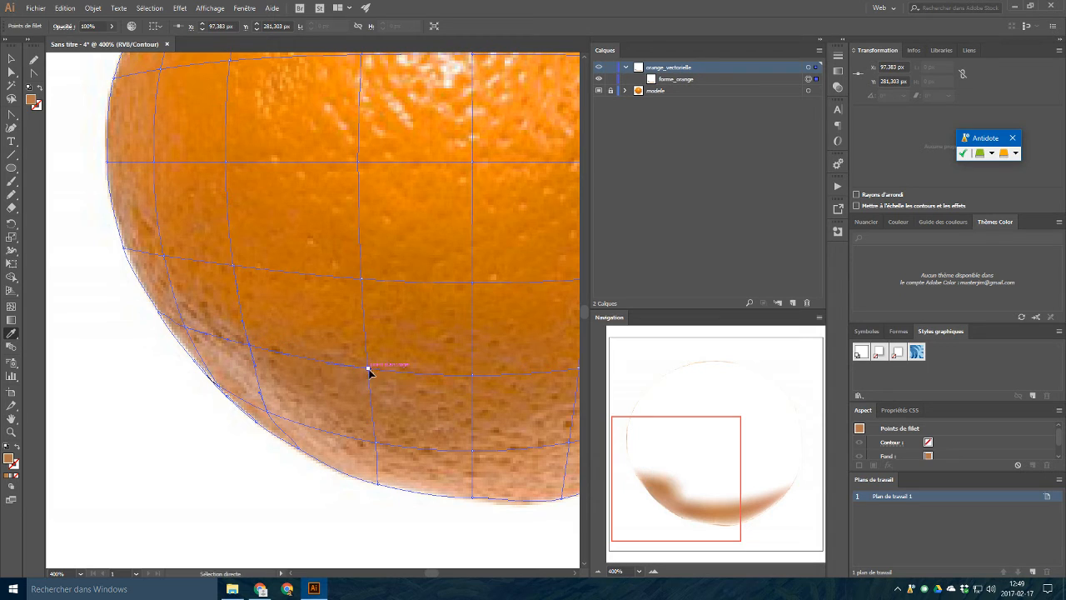
scroll(369, 364, "right", 5)
left_click(227, 391)
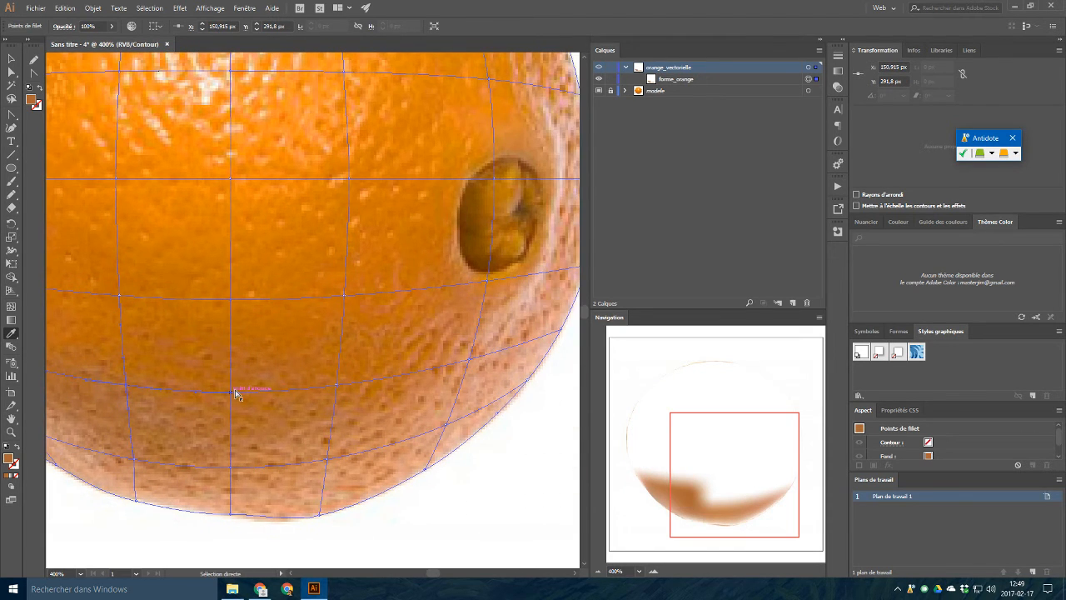
left_click(336, 382)
left_click(469, 359)
Sample photo colours for the two outline mesh points on the orange's lower-right edge, below the navel's level.
left_click_drag(475, 354, 302, 406)
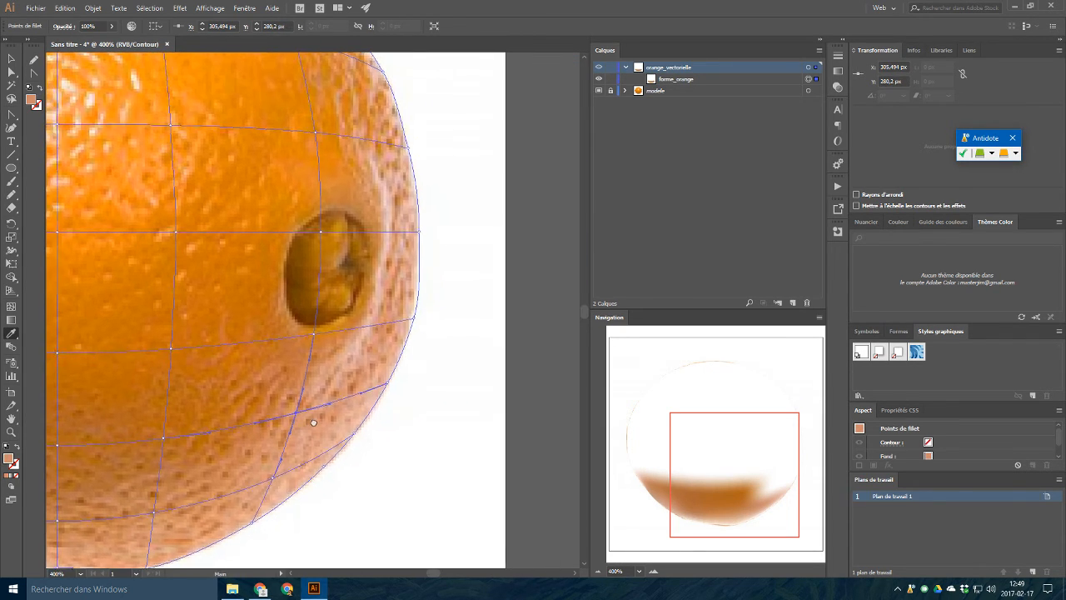
left_click(390, 386)
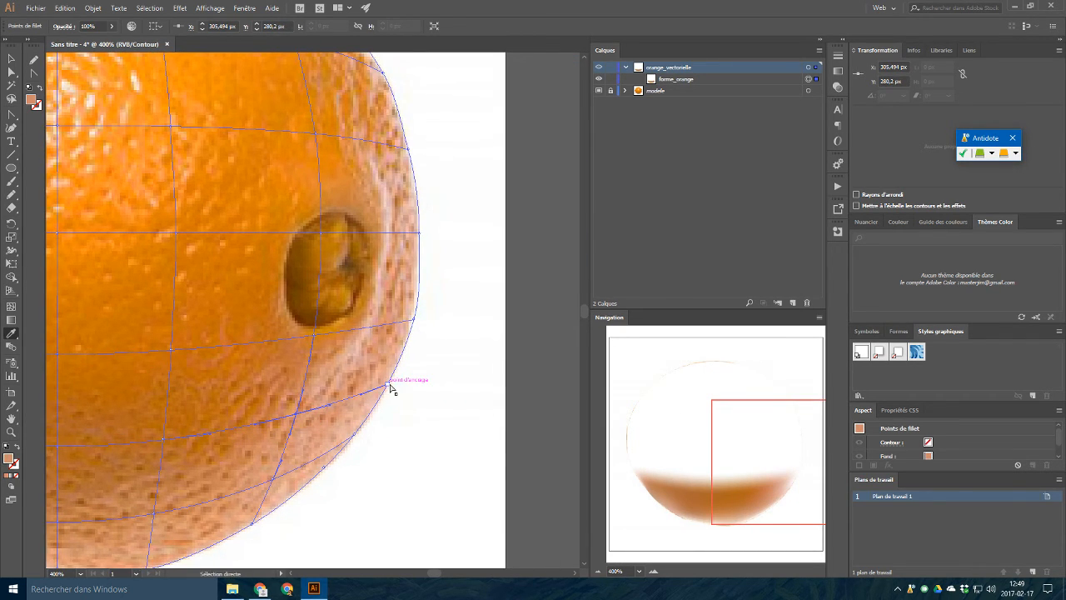
left_click(414, 321)
Colour the row of inner mesh points just below the navel, from right to left across the orange, with sampled photo oranges.
left_click(316, 336)
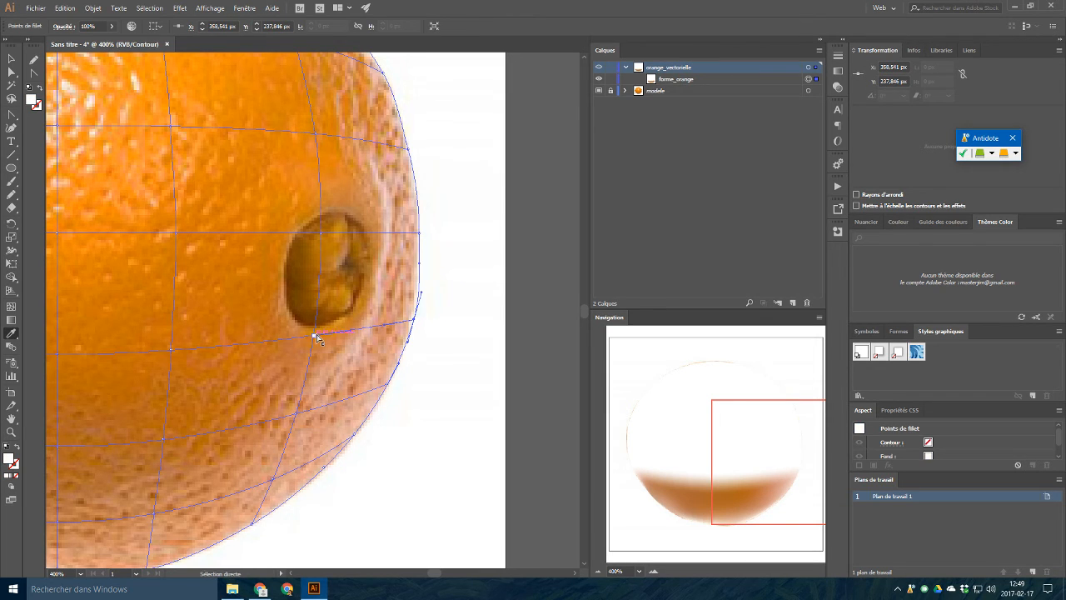
key("i")
left_click(298, 333)
key("a")
left_click(171, 350)
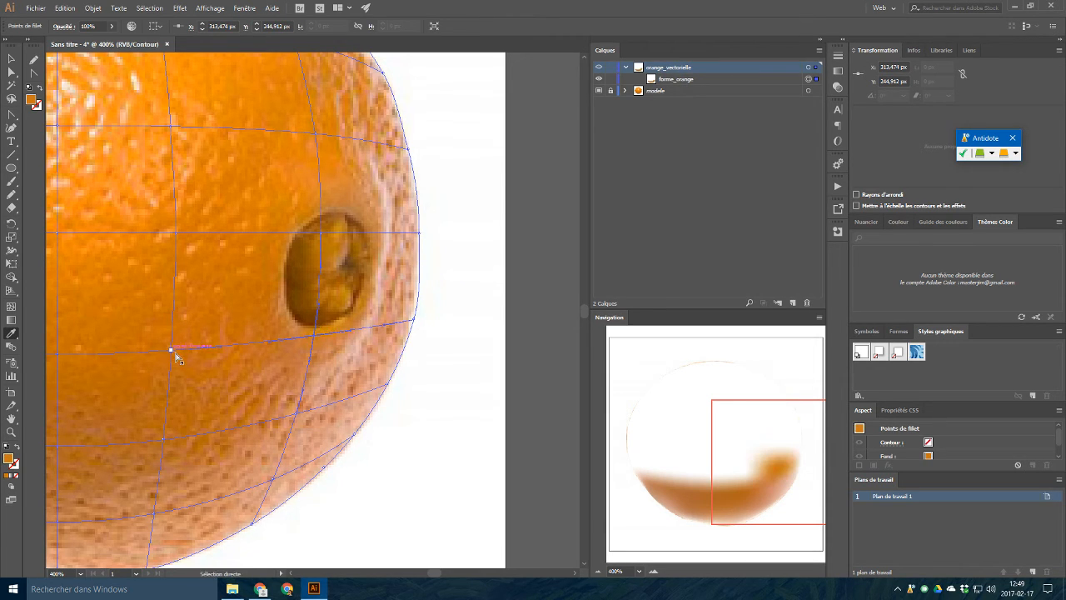
left_click_drag(178, 347, 338, 395)
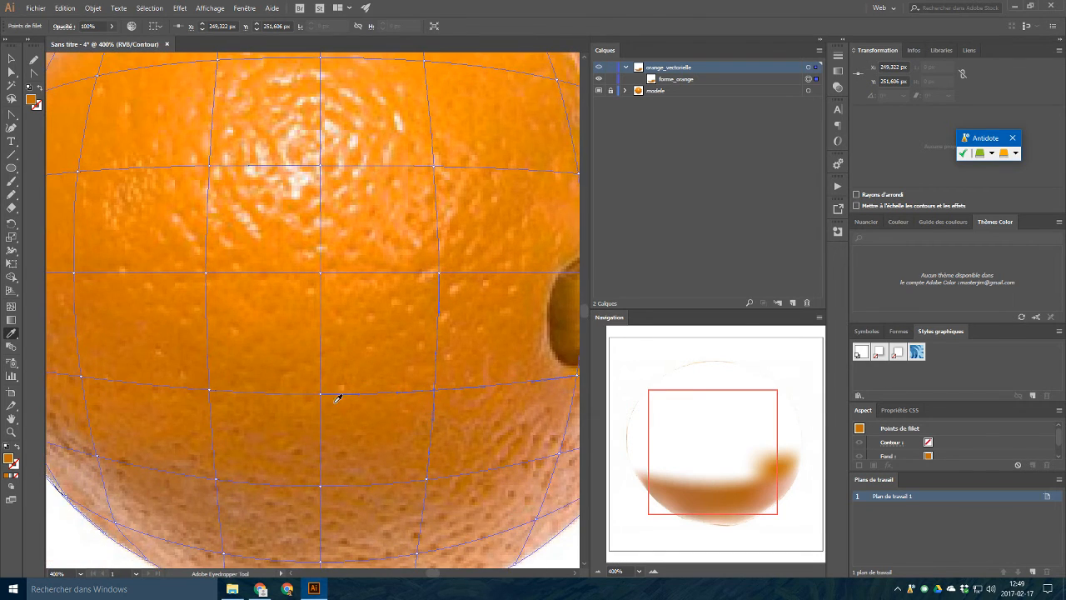
left_click(208, 388)
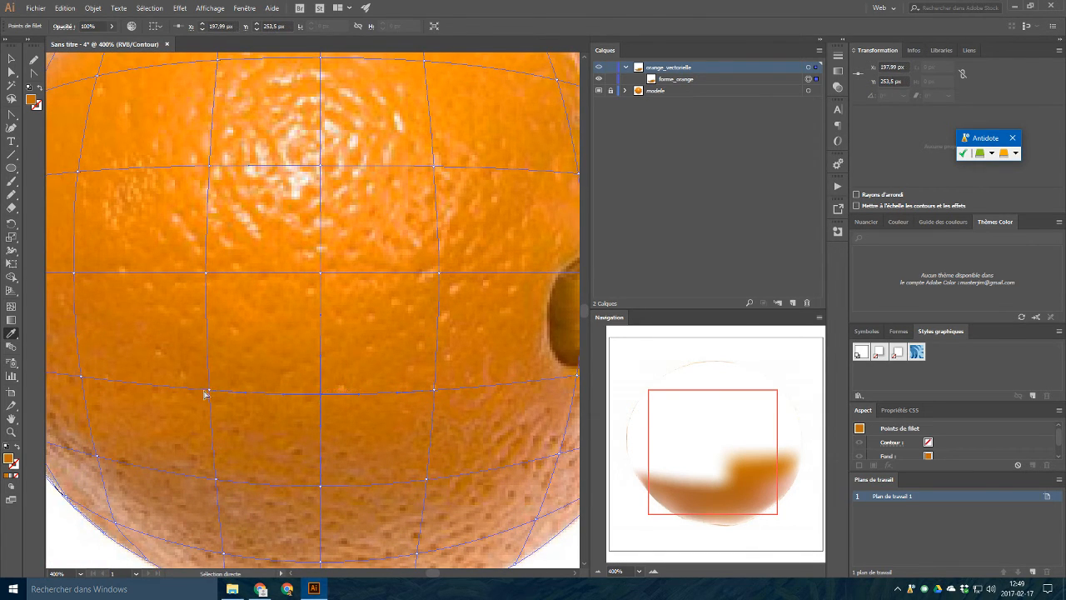
key("i")
left_click(209, 388)
left_click_drag(108, 397, 326, 426)
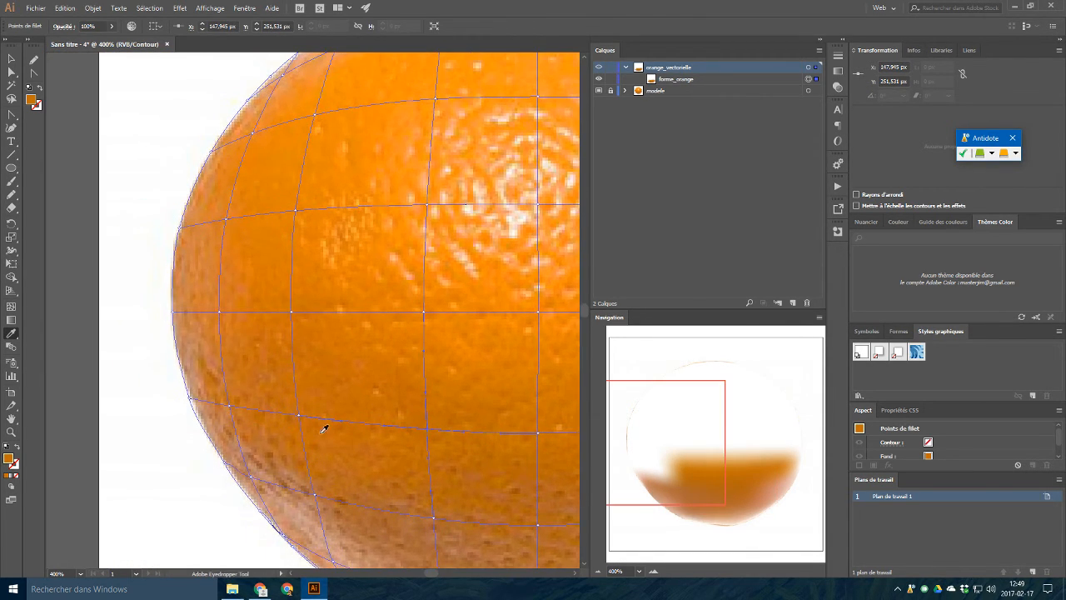
left_click(301, 411, "ctrl")
left_click(300, 411)
Colour the left-edge mesh points up to mid-height and the leftmost inner points of the middle row with sampled photo colours.
left_click(190, 398, "ctrl")
left_click(192, 386)
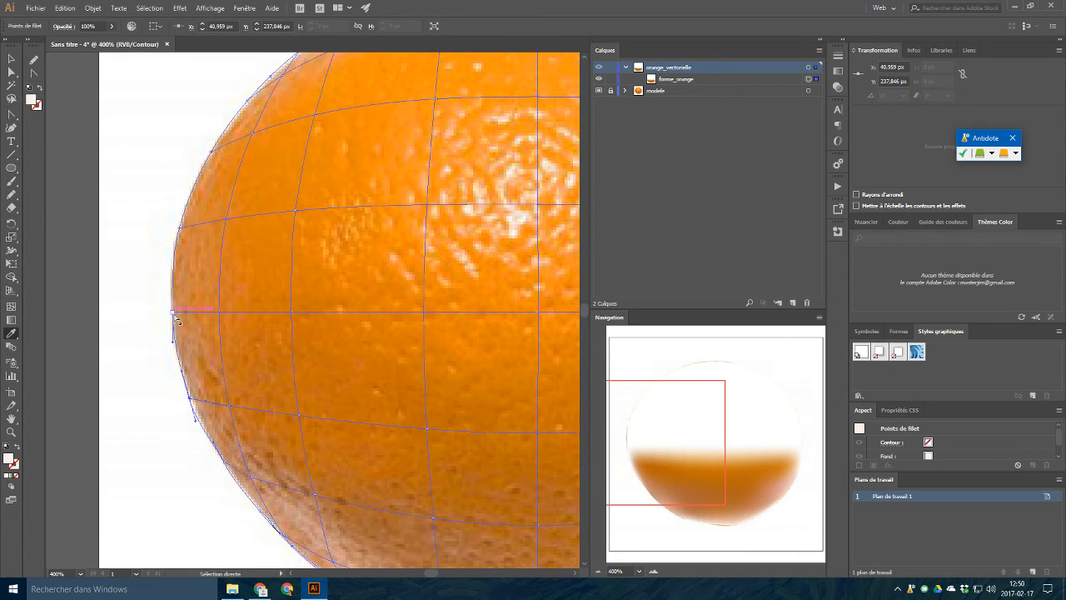
left_click(220, 312, "ctrl")
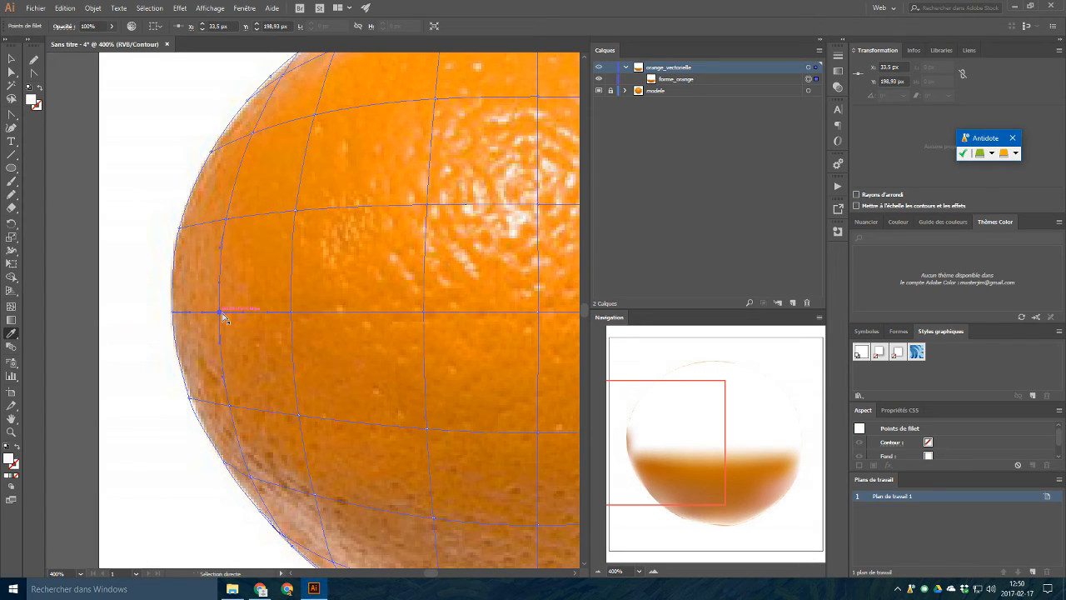
left_click(250, 309)
left_click(291, 311, "ctrl")
left_click(395, 338)
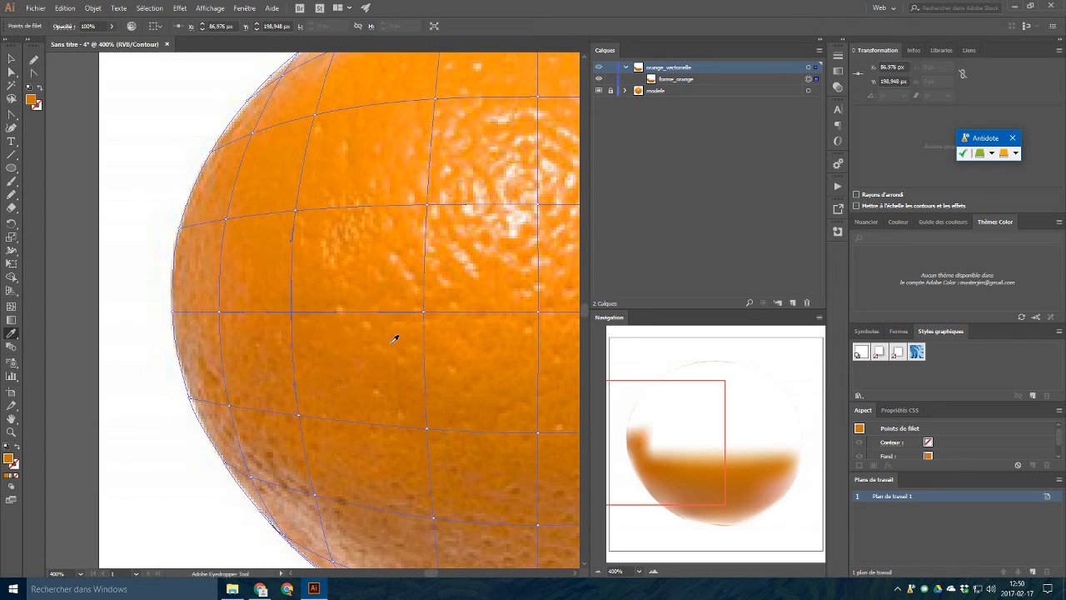
Colour the remaining inner mesh points of the middle row, from below the highlight across to the navel, with sampled photo colours.
left_click_drag(395, 338, 188, 384)
left_click(224, 345, "ctrl")
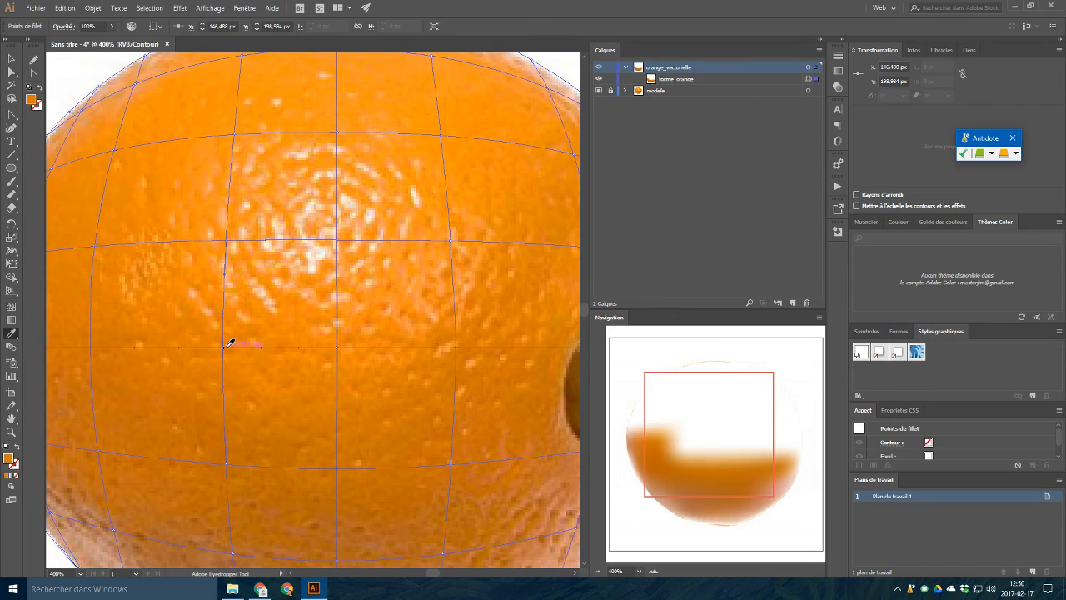
left_click(227, 345)
left_click(338, 346, "ctrl")
left_click(340, 346)
left_click_drag(379, 374, 219, 389)
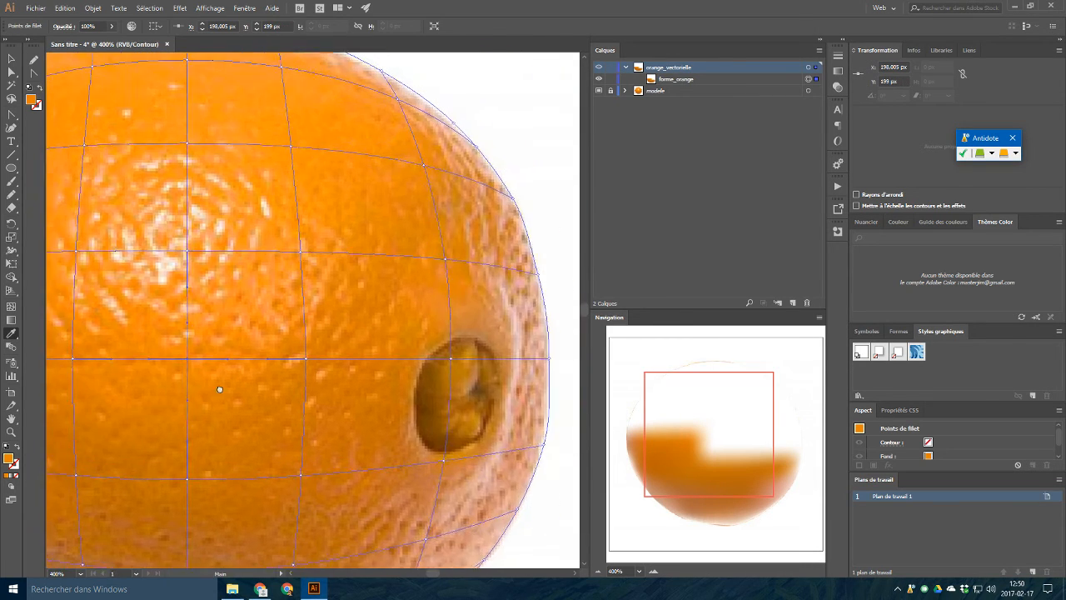
left_click(289, 364, "ctrl")
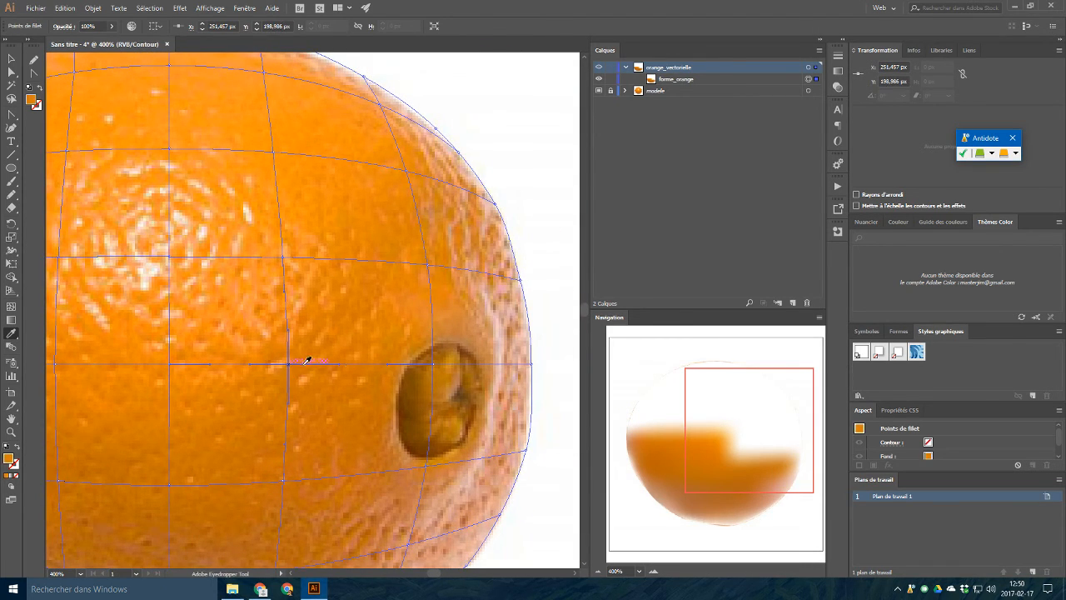
left_click(434, 368)
left_click(434, 367, "ctrl")
left_click(434, 368)
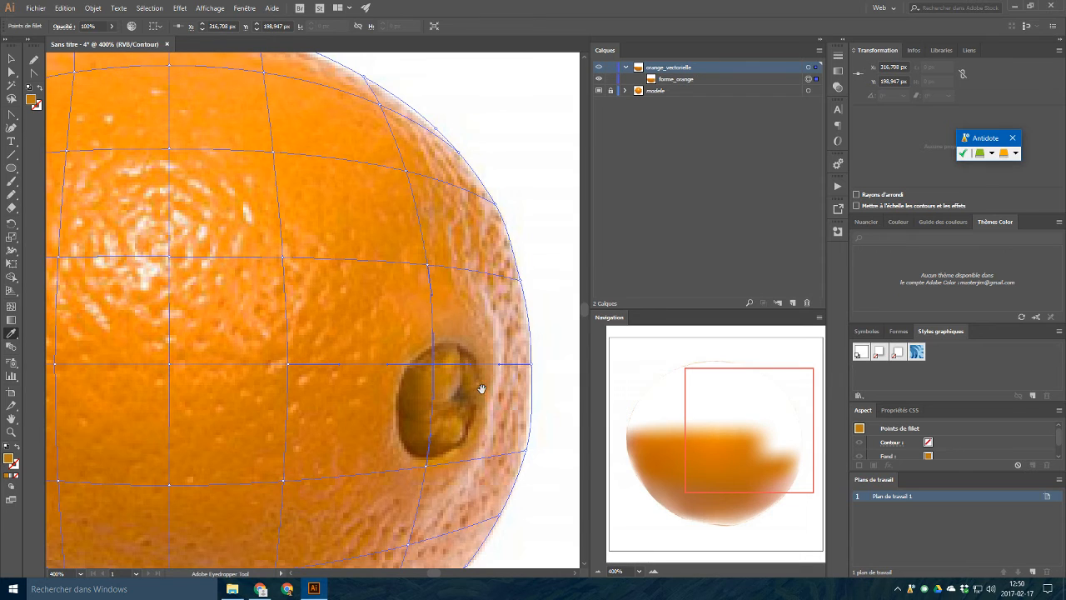
Colour the right-edge mesh points at and above the navel's level and the inner points between navel and highlight with sampled photo colours.
left_click_drag(482, 387, 416, 409)
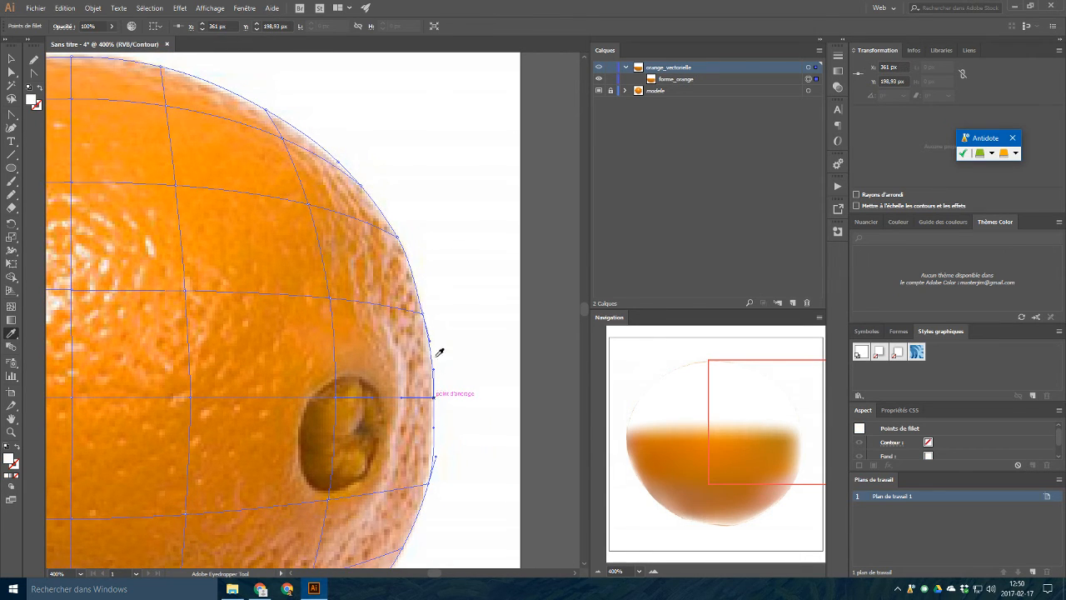
left_click(426, 310)
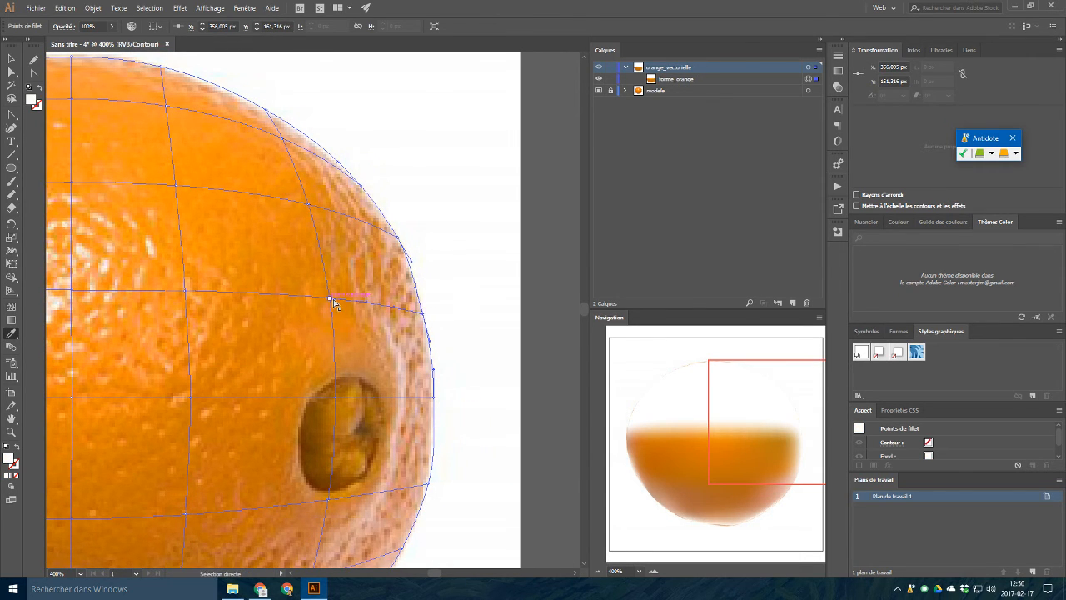
scroll(325, 334, "left", 5)
scroll(316, 356, "up", 1)
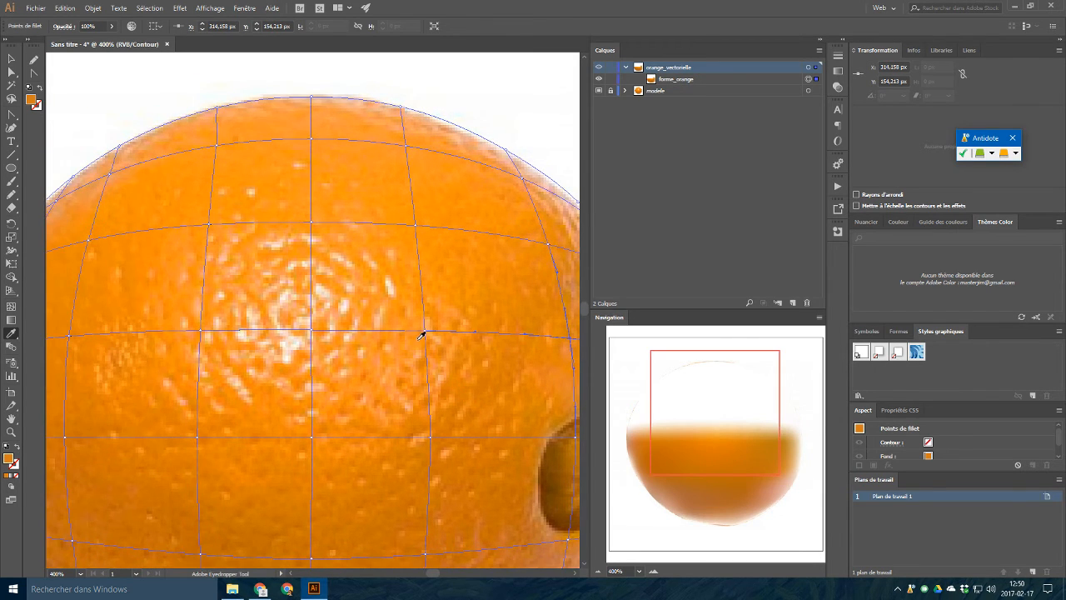
left_click(422, 337)
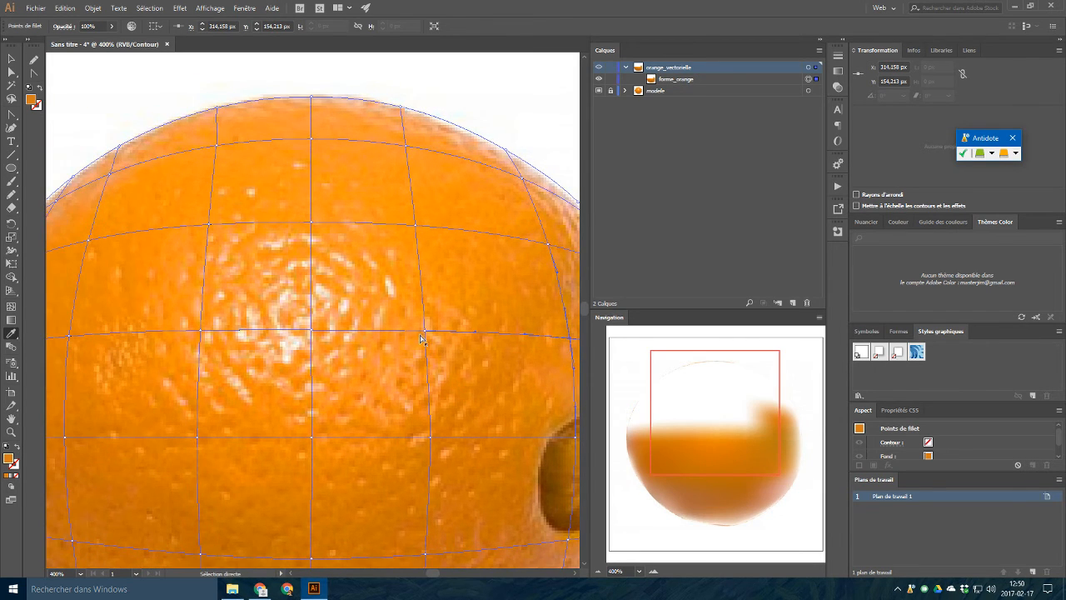
Colour the mesh point in the bright highlight and the rest of its row across to the left edge with sampled photo colours.
left_click(311, 332)
left_click(202, 331)
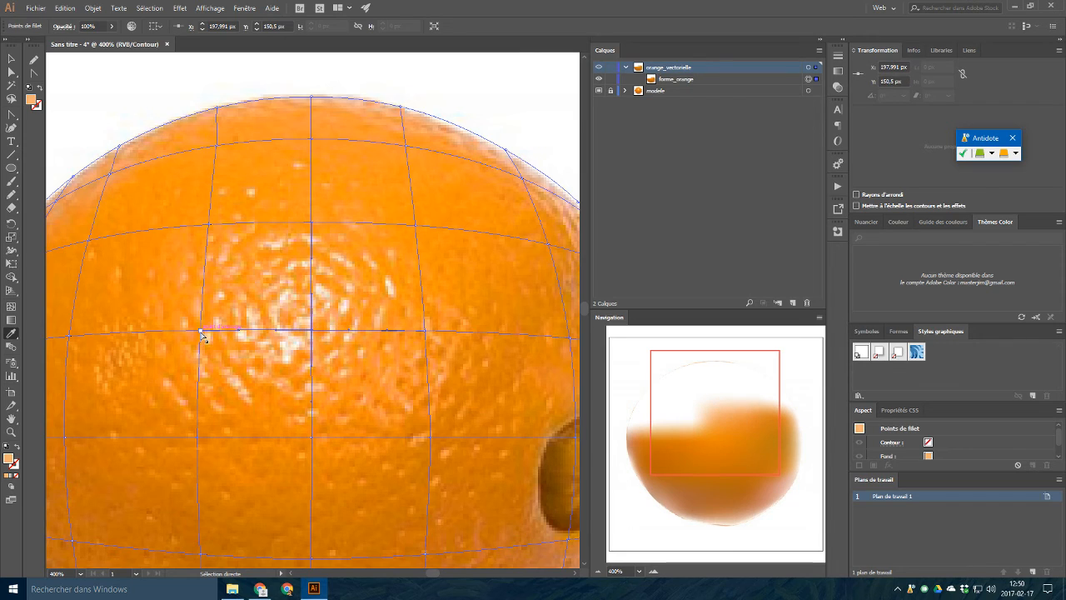
left_click_drag(205, 327, 354, 373)
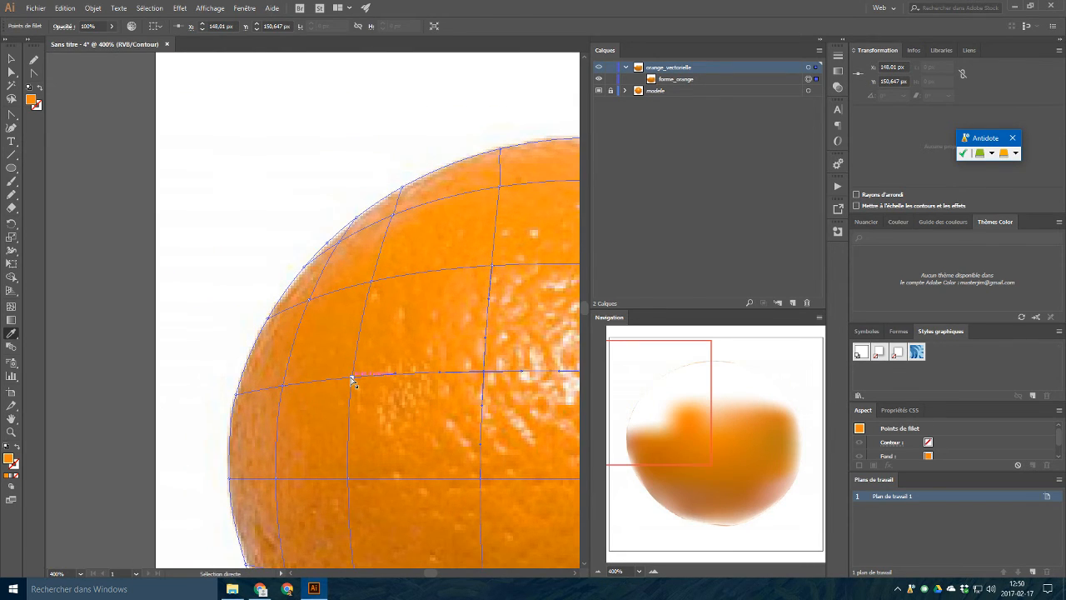
left_click(354, 373)
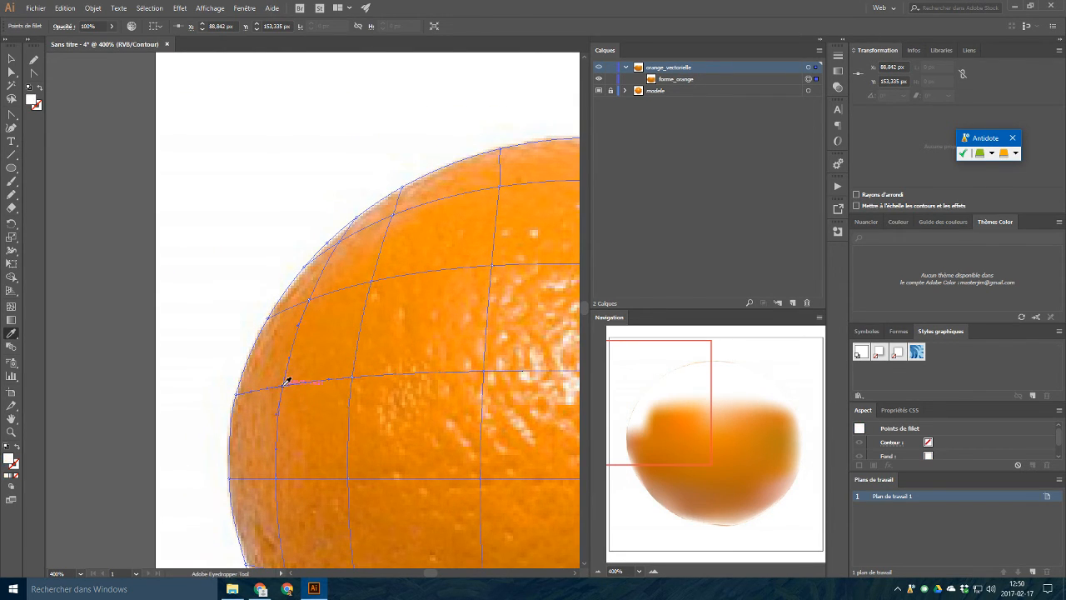
left_click(235, 391, "ctrl")
Colour the left-edge point and the two leftmost inner points of the mesh row above the highlight with sampled photo colours.
left_click(268, 319, "ctrl")
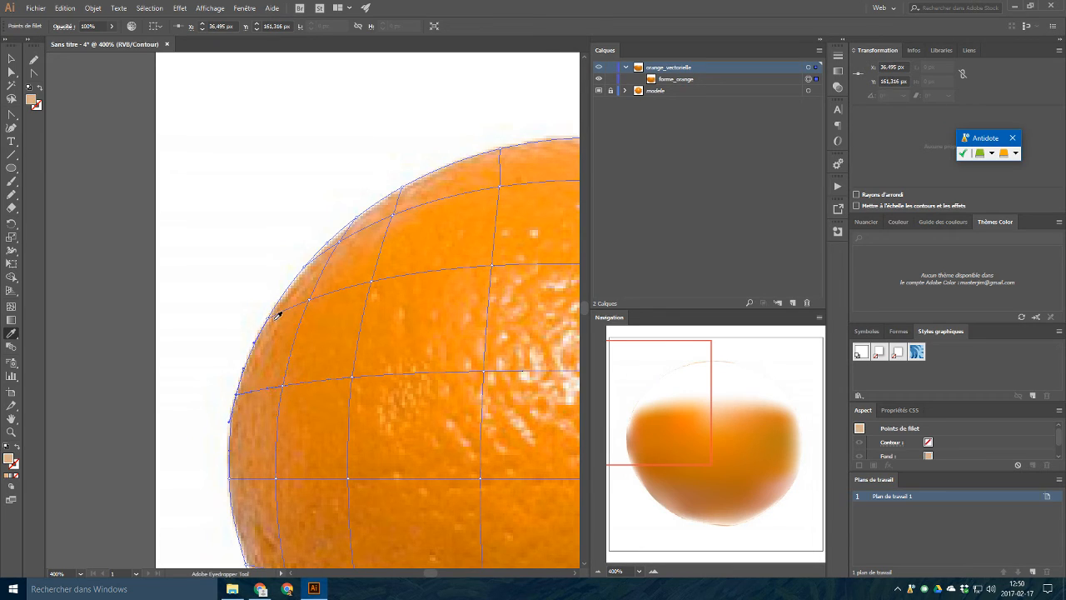
left_click(271, 314, "ctrl")
left_click(310, 301, "ctrl")
left_click(374, 281, "ctrl")
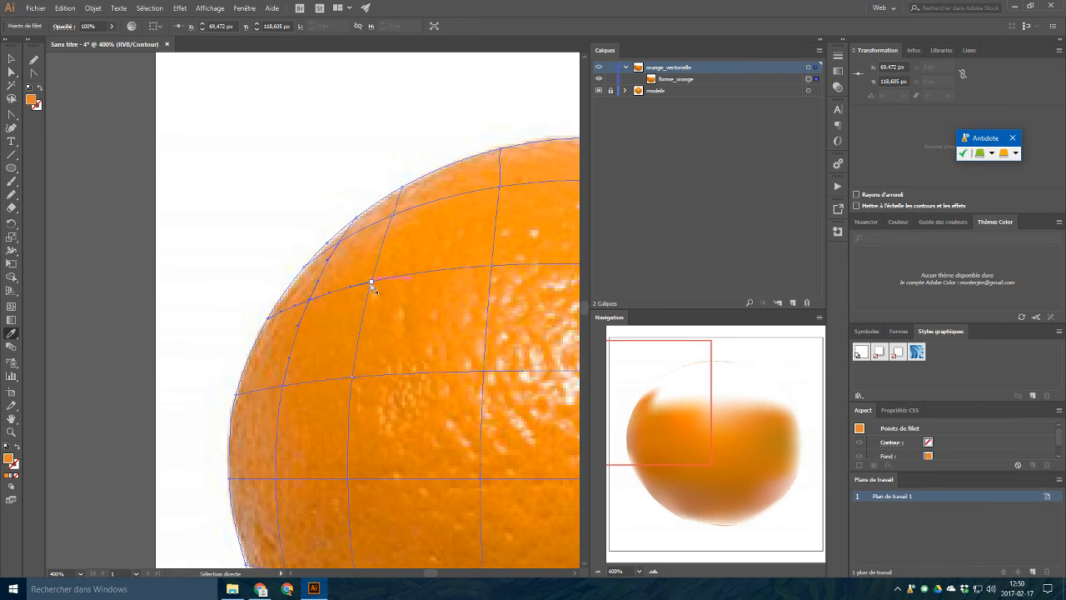
left_click(374, 278)
Colour the three central mesh points of the row just above the highlight with sampled photo oranges, from left to right.
left_click_drag(439, 309, 243, 348)
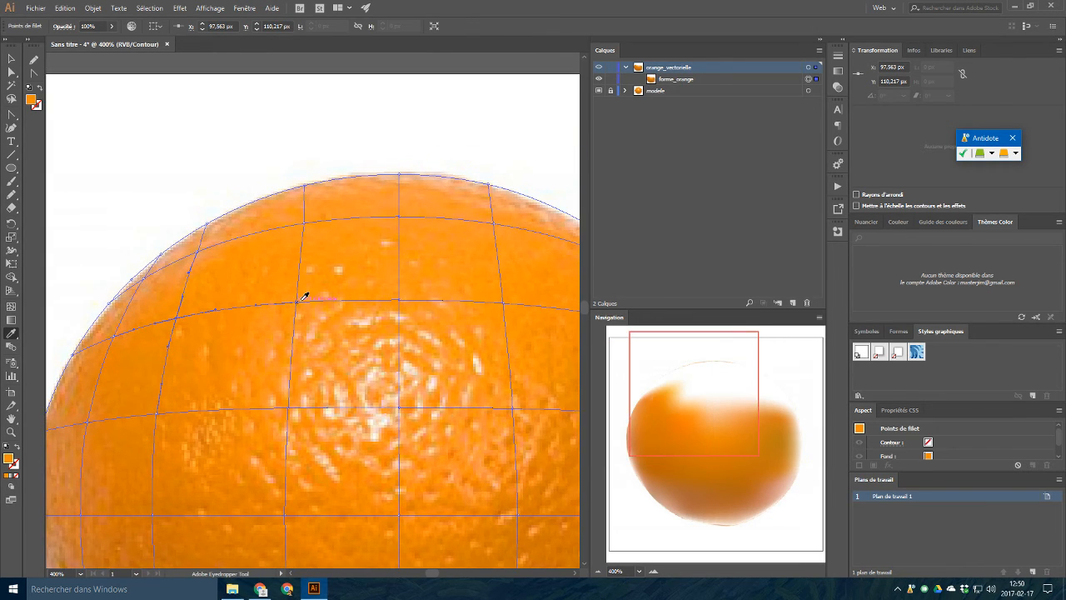
left_click(297, 303, "ctrl")
left_click(300, 300)
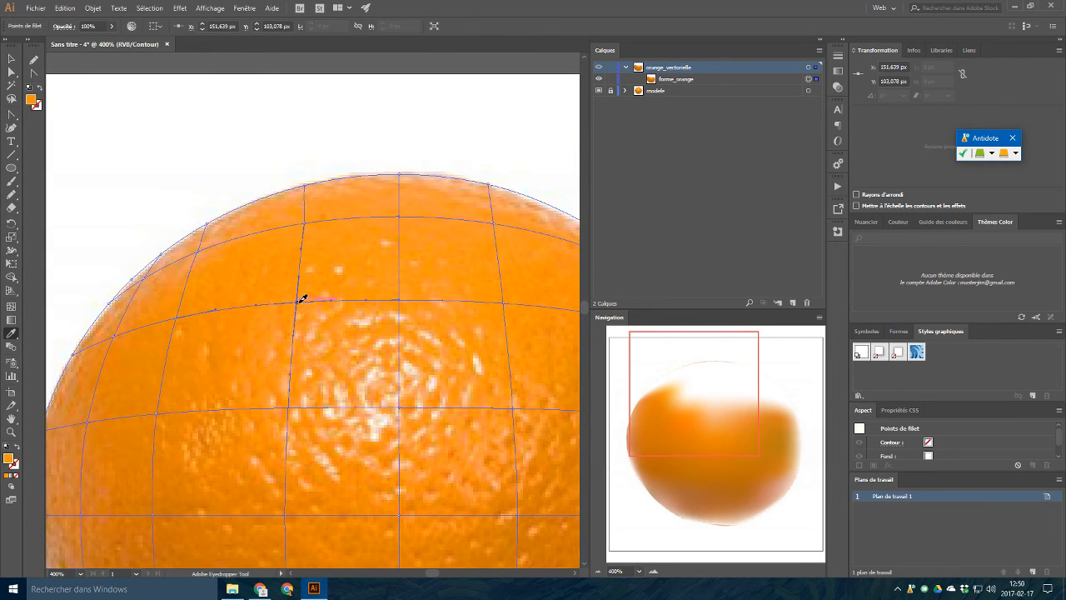
left_click(401, 299, "ctrl")
left_click(404, 297)
left_click_drag(404, 297, 246, 321)
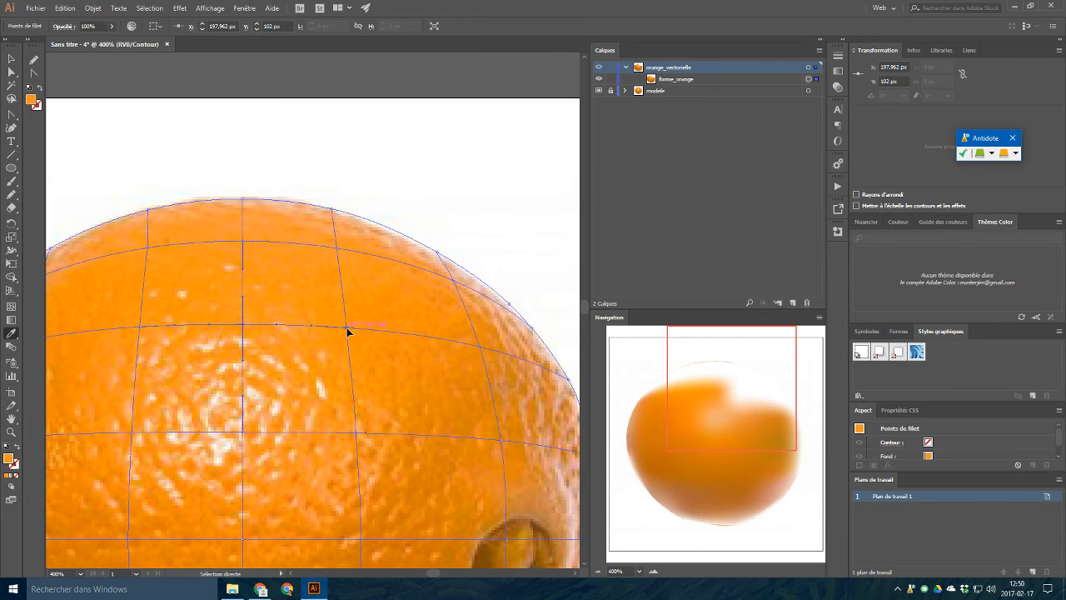
left_click(350, 323, "ctrl")
left_click(350, 323)
Colour the rightmost inner point and right-edge point of the row above the highlight, plus the next outline point up, from the photo.
left_click_drag(350, 323, 292, 329)
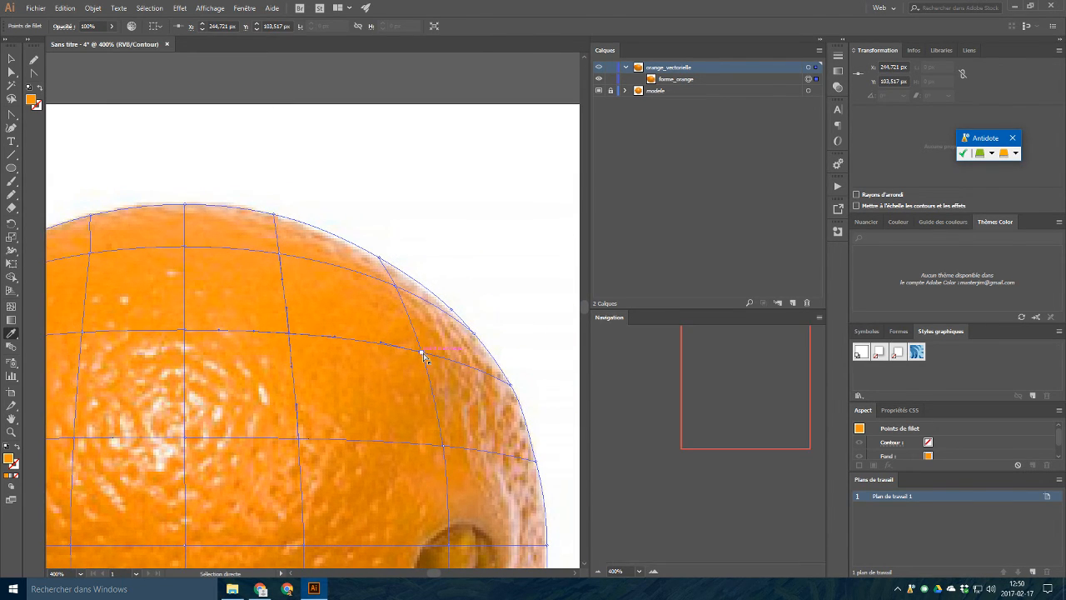
left_click(423, 353, "ctrl")
left_click(426, 353)
left_click(513, 380, "ctrl")
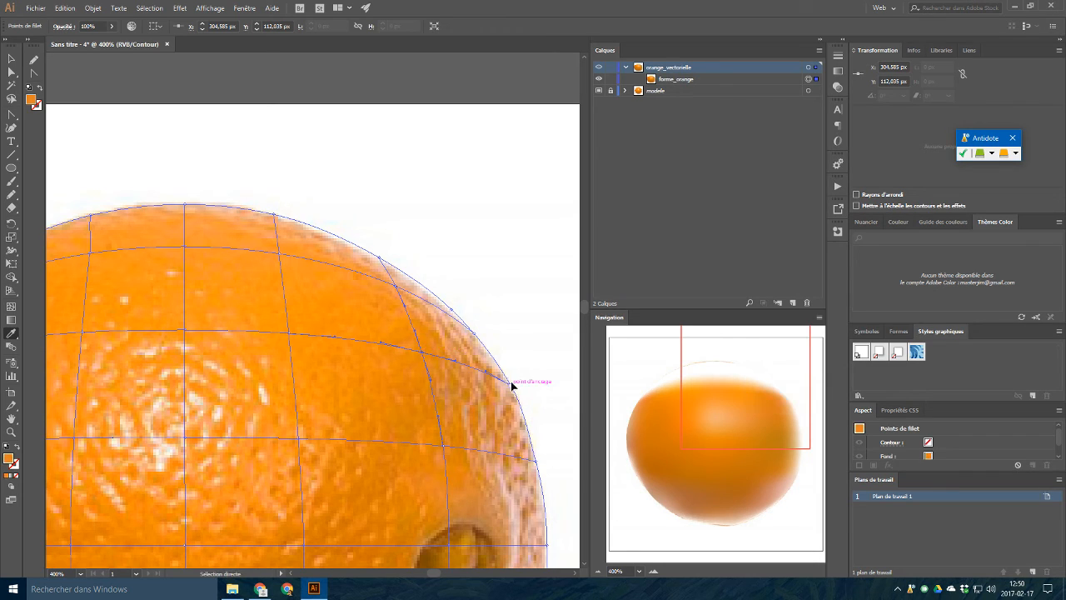
left_click(480, 333)
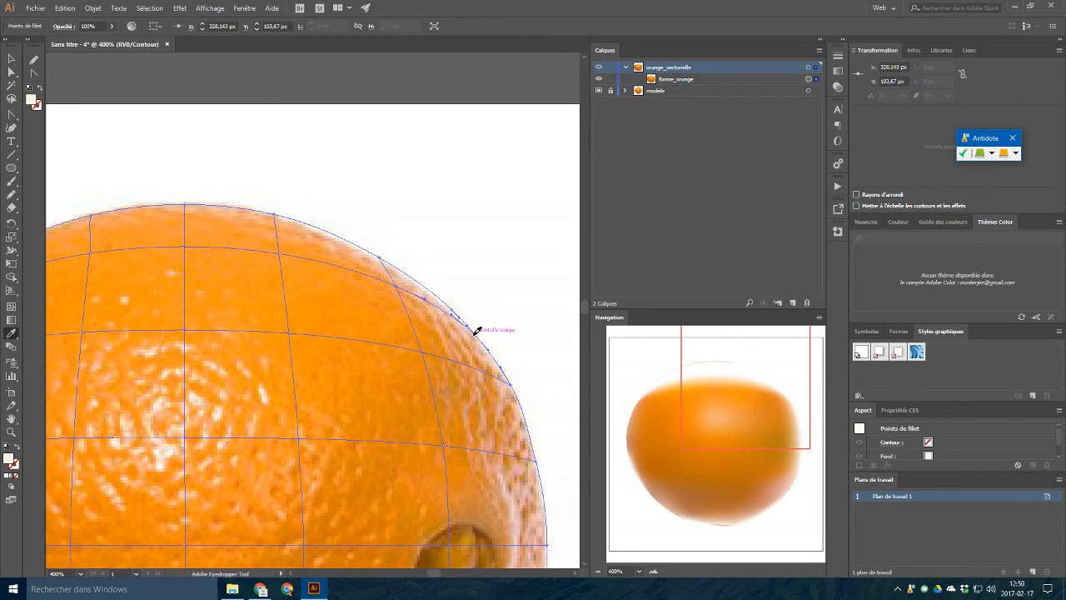
Colour the uppermost inner row's mesh points from the right side to the vertical centre line with sampled photo oranges.
left_click(397, 288, "ctrl")
left_click(364, 276)
left_click(282, 250, "ctrl")
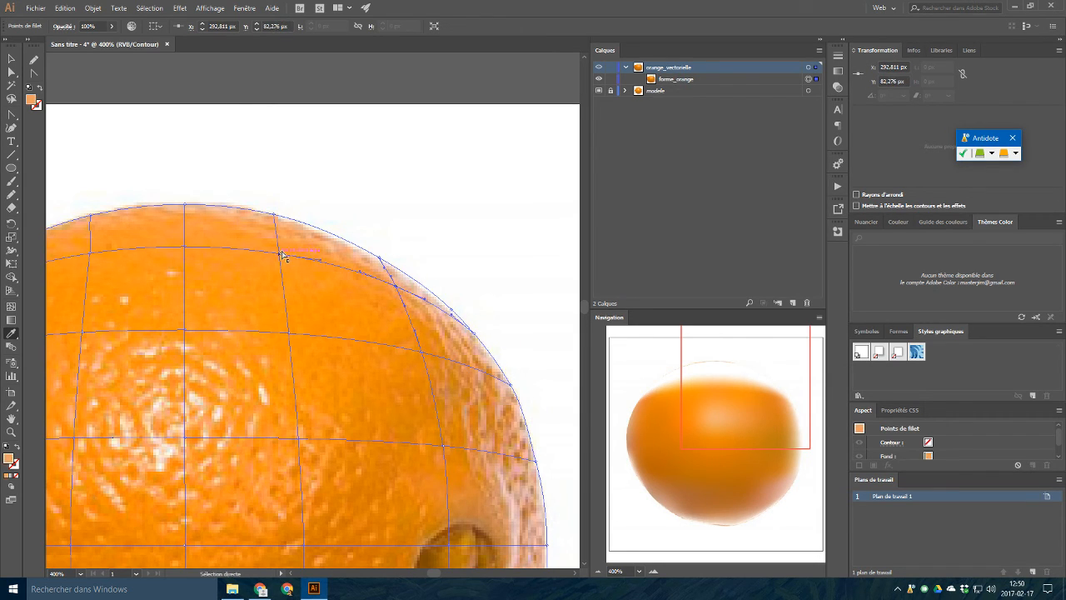
left_click(283, 250)
left_click(186, 245, "ctrl")
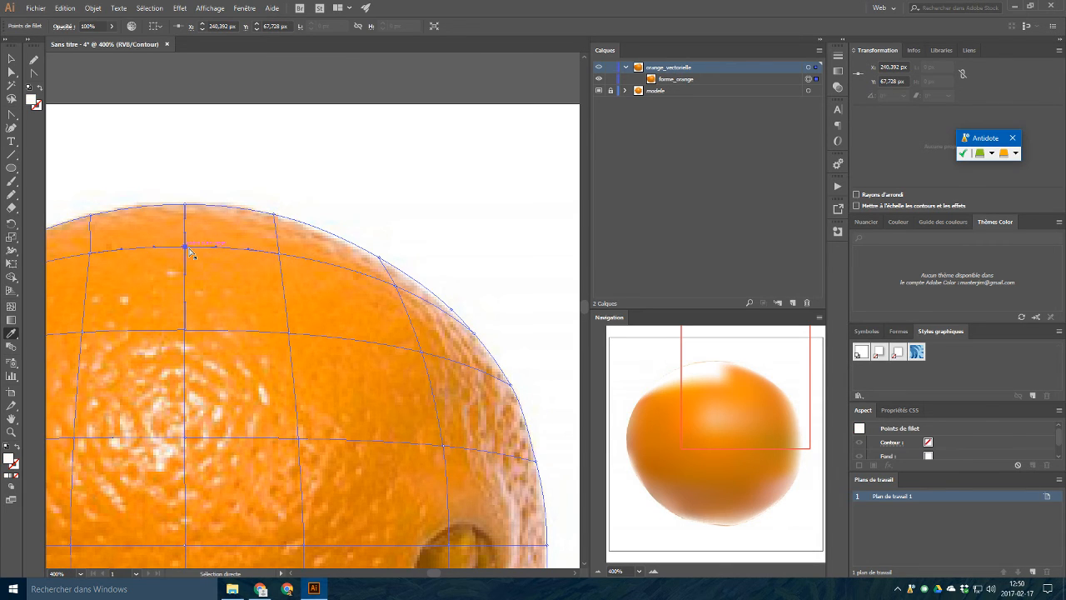
left_click(190, 243)
Colour the remaining mesh points of the uppermost inner row, from the centre line to the left side, with sampled photo colours.
scroll(367, 354, "left", 5)
scroll(369, 319, "up", 2)
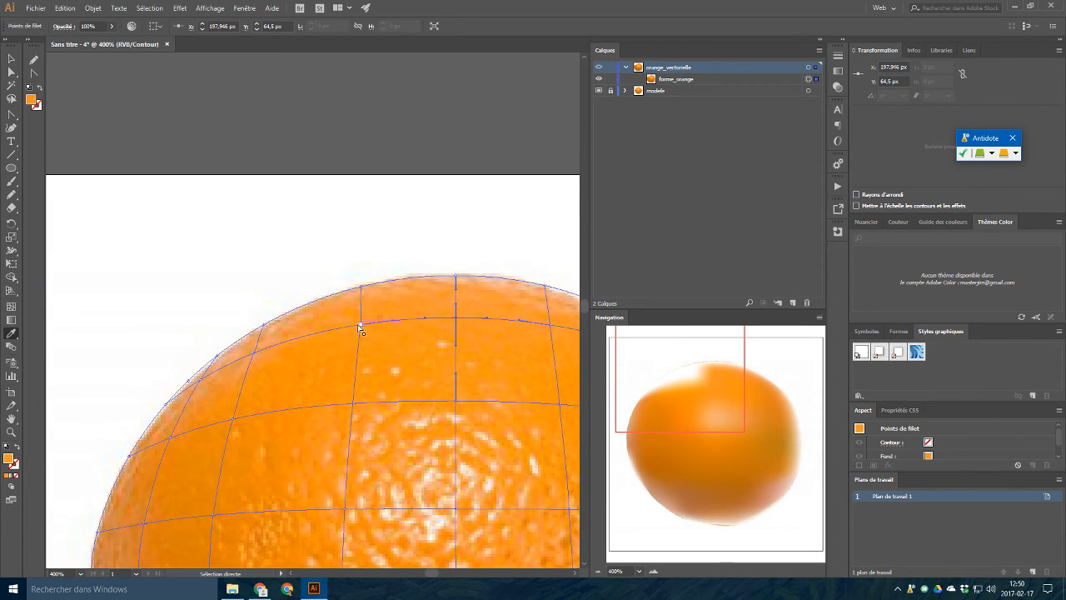
left_click(362, 326)
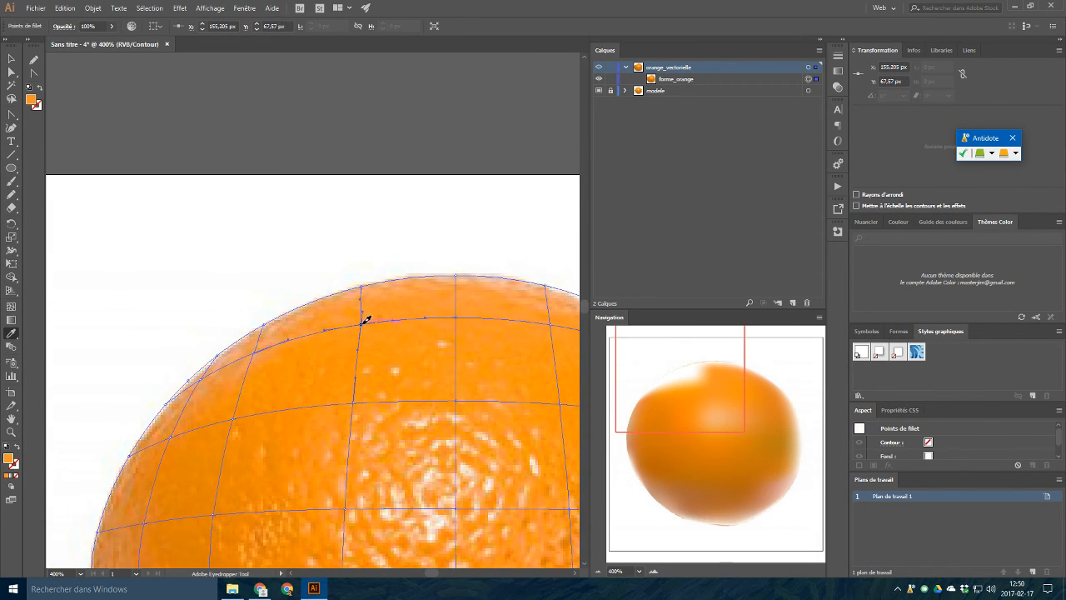
left_click(257, 347, "ctrl")
left_click(195, 370)
left_click(204, 375, "ctrl")
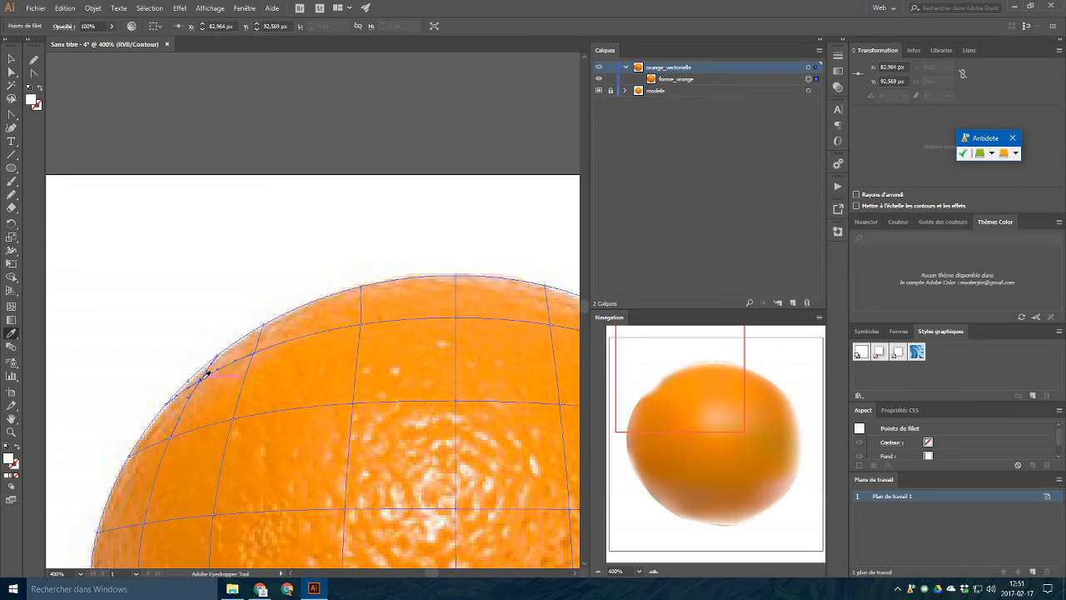
left_click(179, 391)
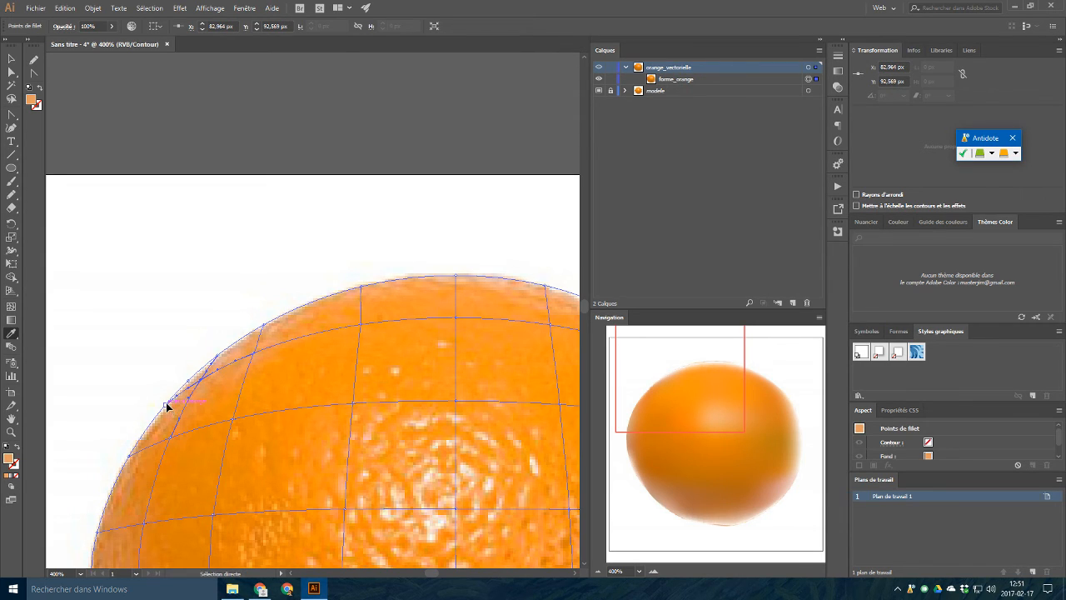
Colour the three outline mesh points along the orange's upper-left edge with sampled pale photo colours.
left_click(167, 406, "ctrl")
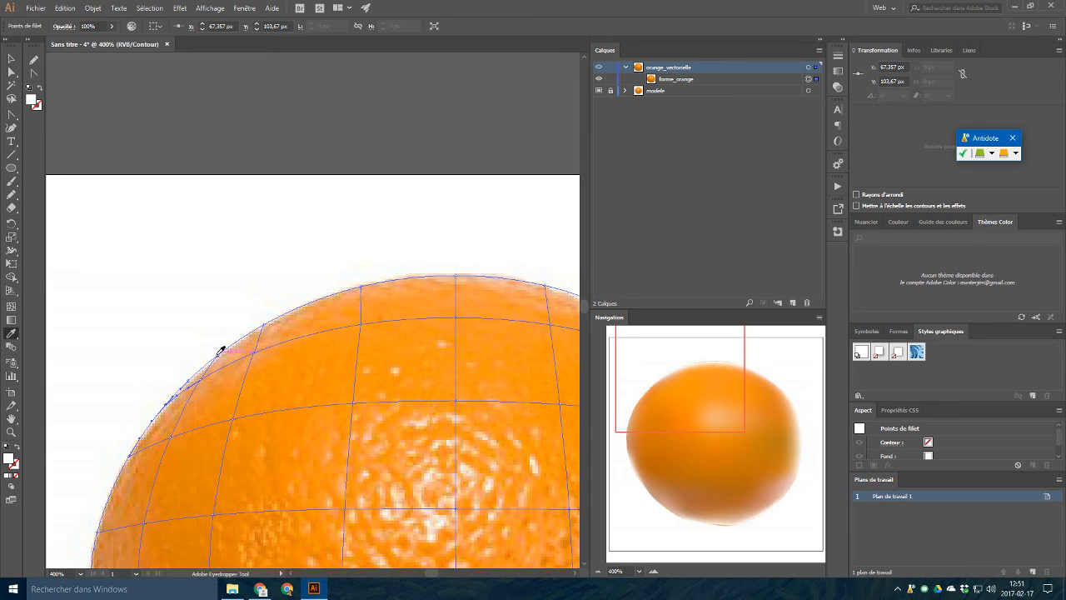
left_click(217, 357, "ctrl")
left_click(221, 351)
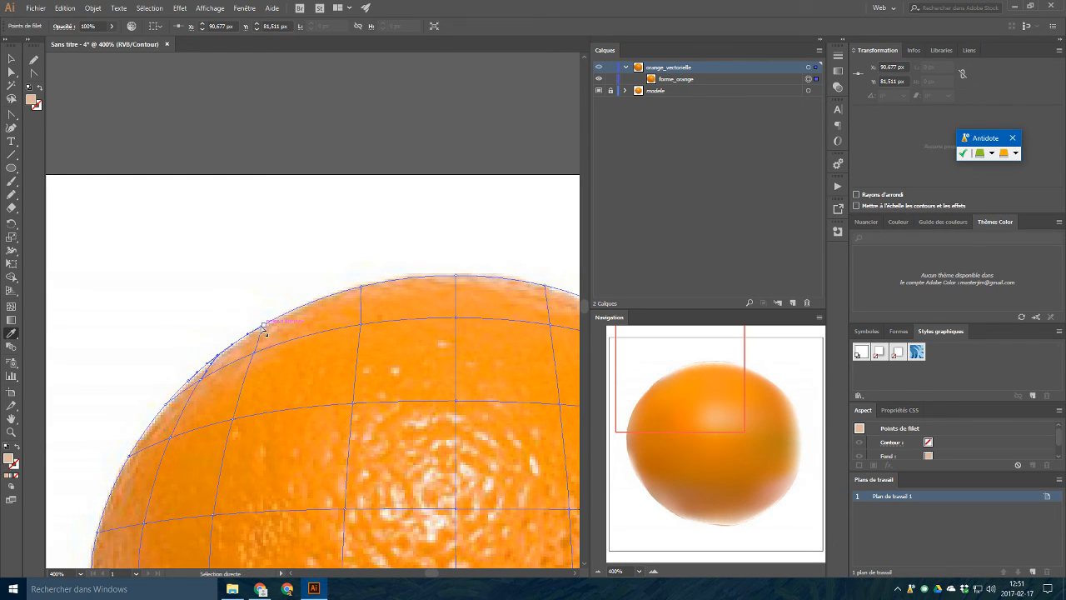
left_click(263, 326, "ctrl")
left_click(263, 322)
Colour the outline mesh point left of the orange's top and the one at its top centre with sampled edge colours.
left_click_drag(349, 320, 282, 354)
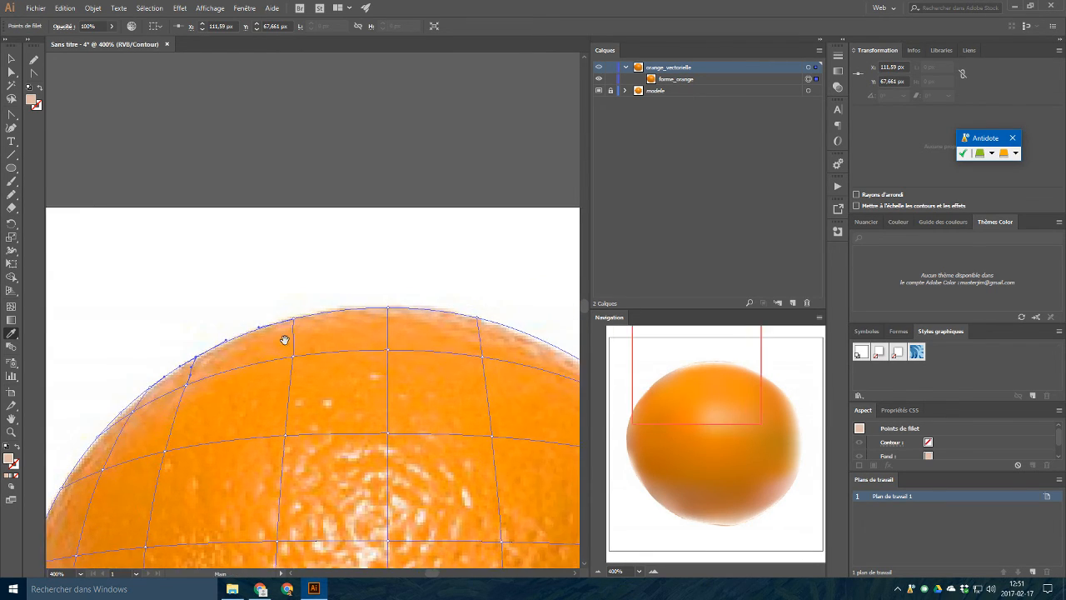
left_click(293, 320, "ctrl")
left_click(362, 319)
left_click_drag(364, 316, 283, 335)
left_click(328, 320, "ctrl")
left_click(342, 319)
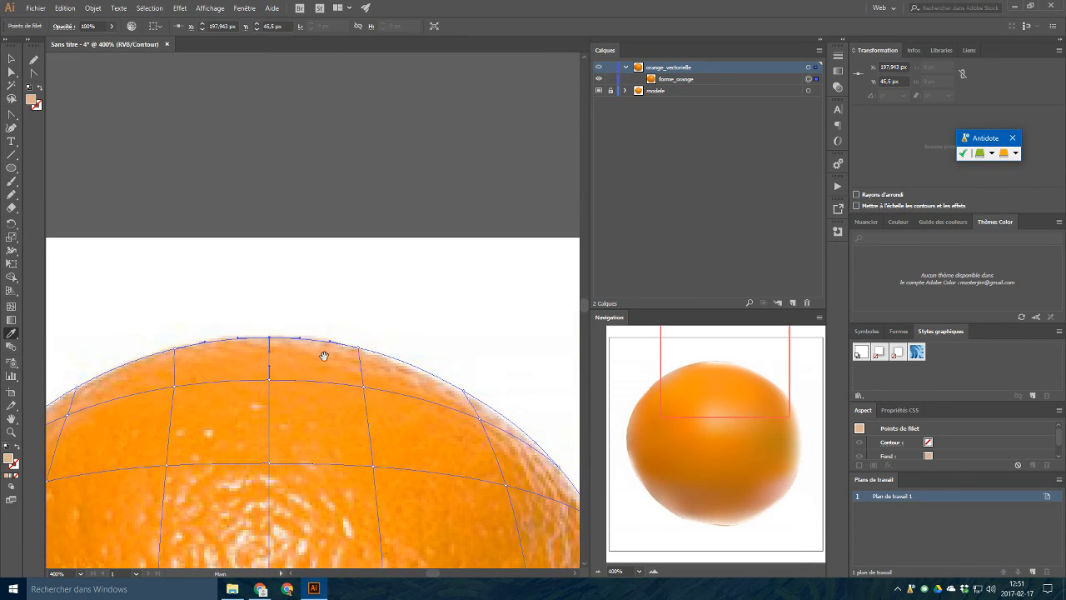
Colour the two outline mesh points along the orange's upper-right edge with sampled photo colours.
left_click(360, 347, "ctrl")
left_click(364, 351)
left_click_drag(399, 370, 288, 349)
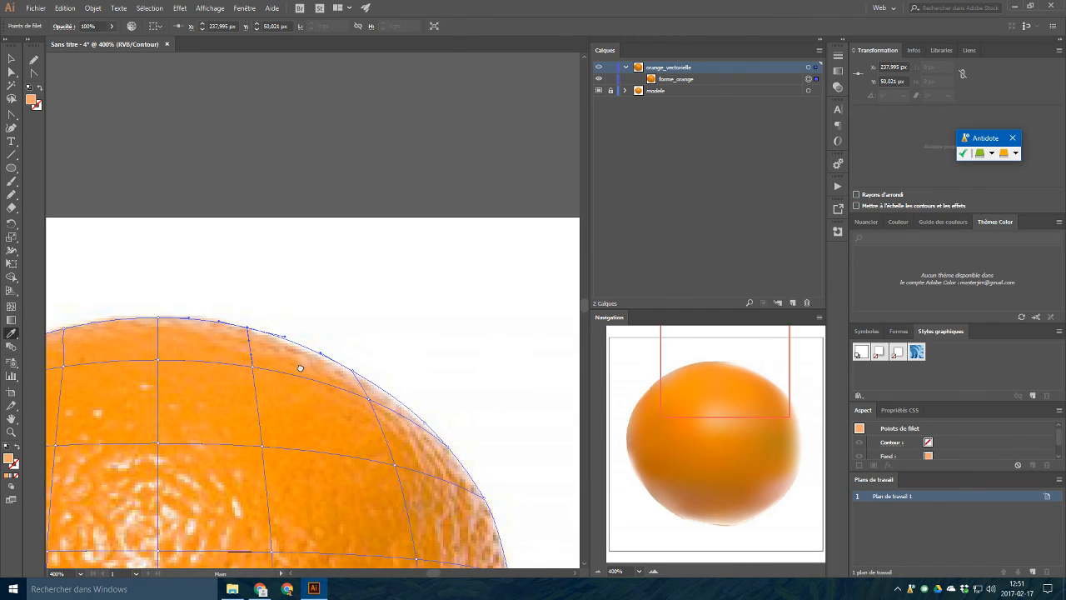
left_click(357, 367, "ctrl")
left_click(358, 368)
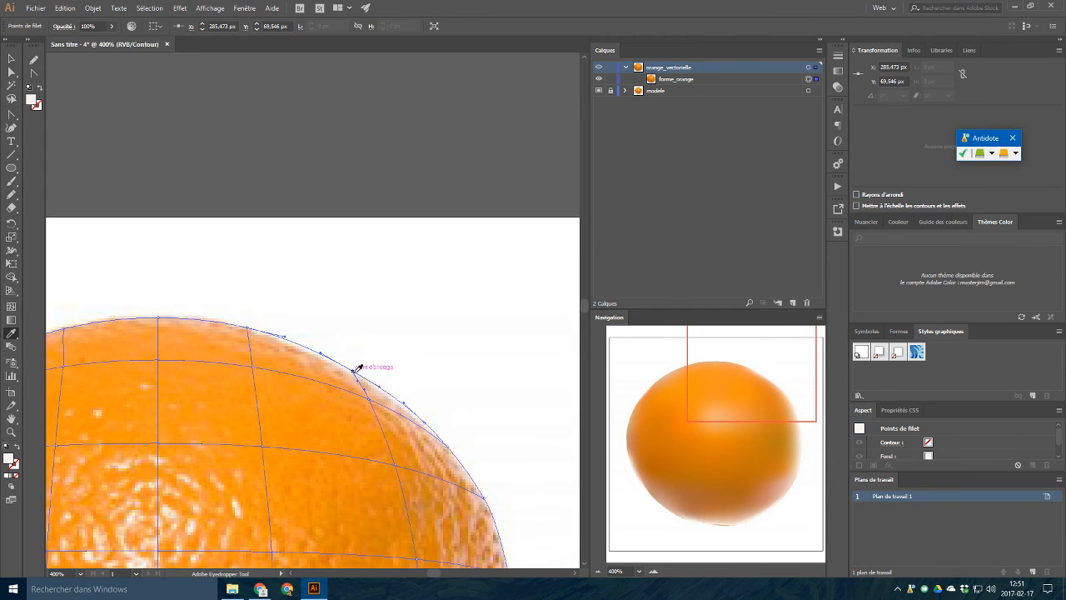
Sample a brownish-orange photo colour for the inner mesh point below the navel, near the orange's lower-right edge.
left_click_drag(417, 404, 358, 384)
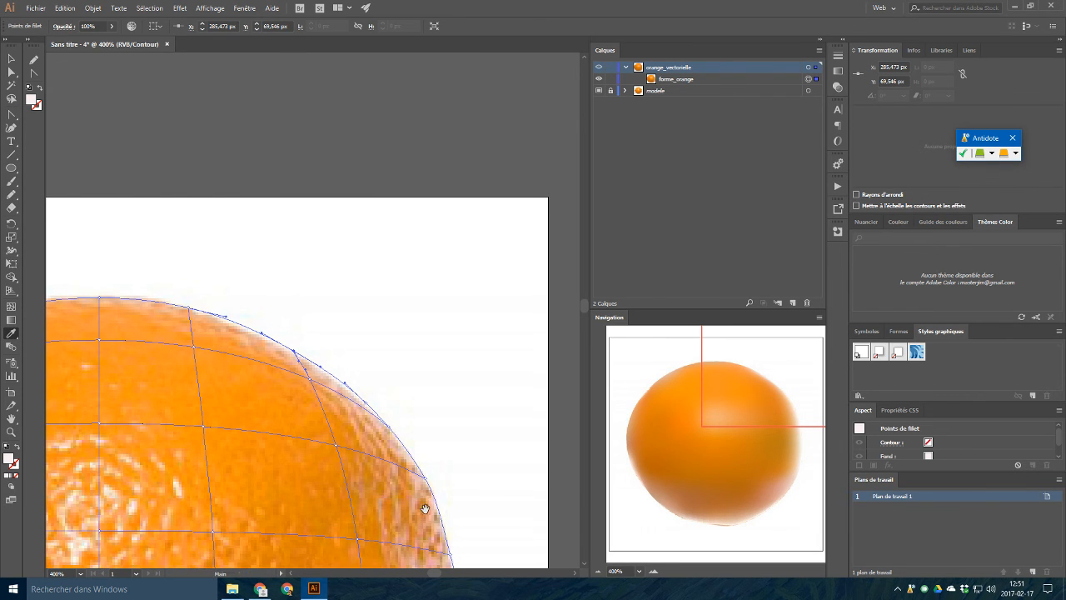
left_click_drag(422, 507, 437, 200)
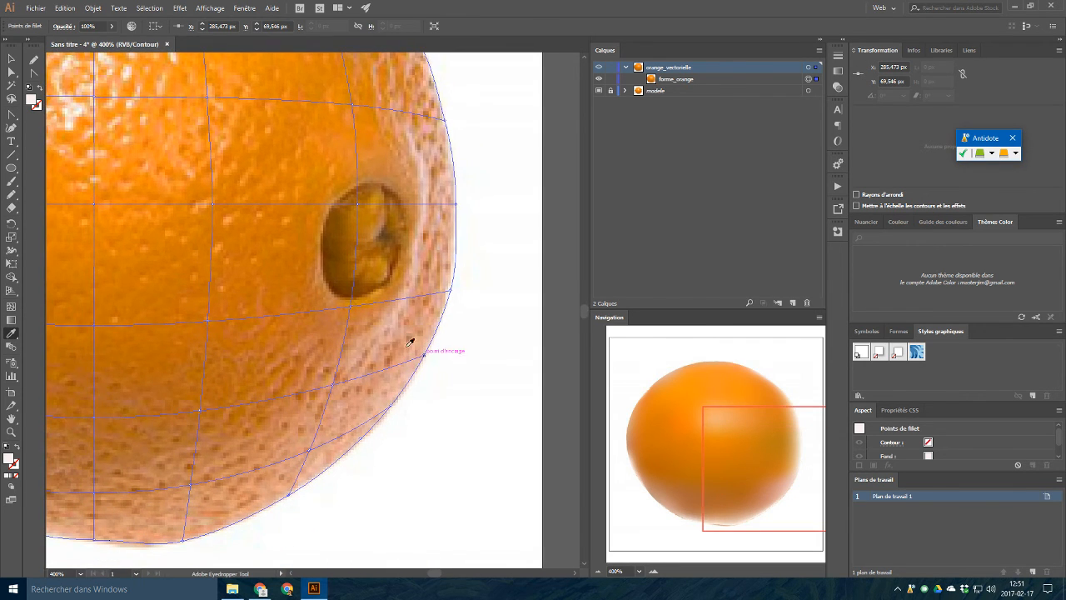
left_click_drag(333, 387, 338, 377)
left_click(326, 375)
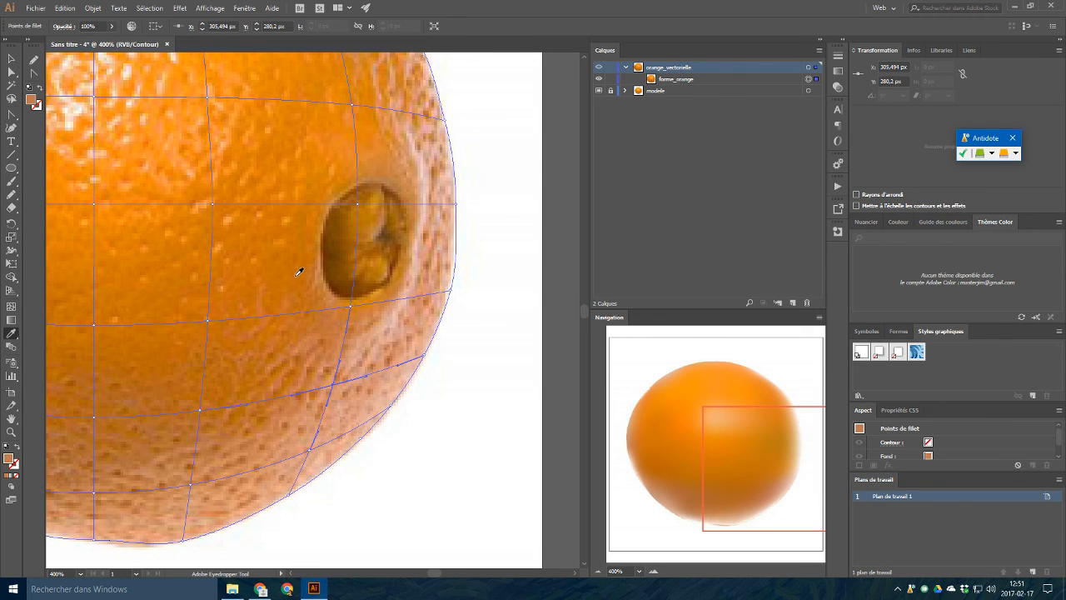
Compare the whole mesh with the template photo by hiding and showing the orange_vectorielle layer.
key("ctrl+minus")
key("ctrl+minus")
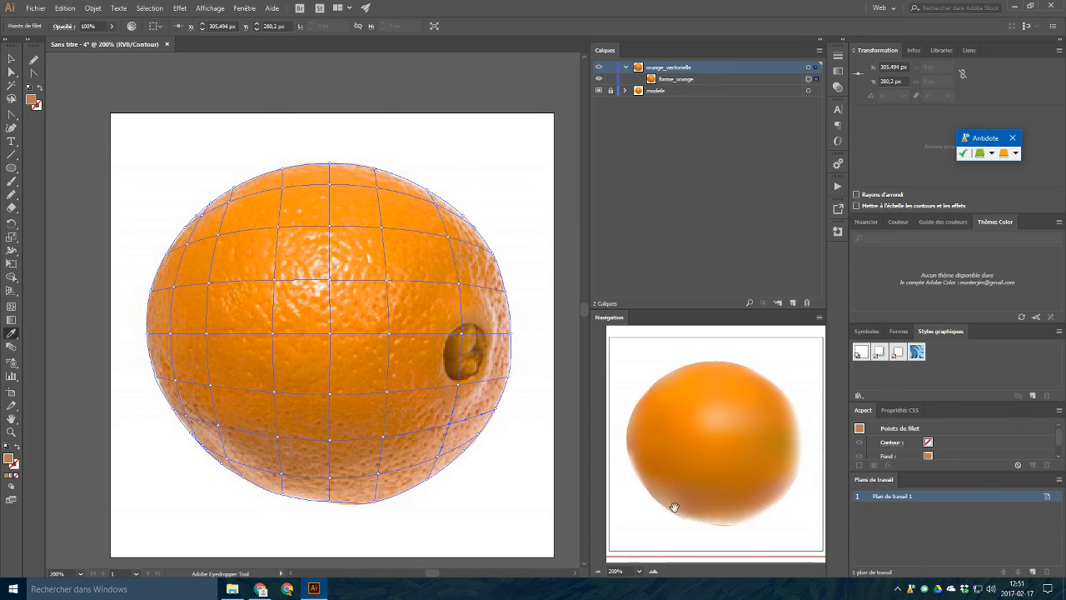
left_click(599, 68)
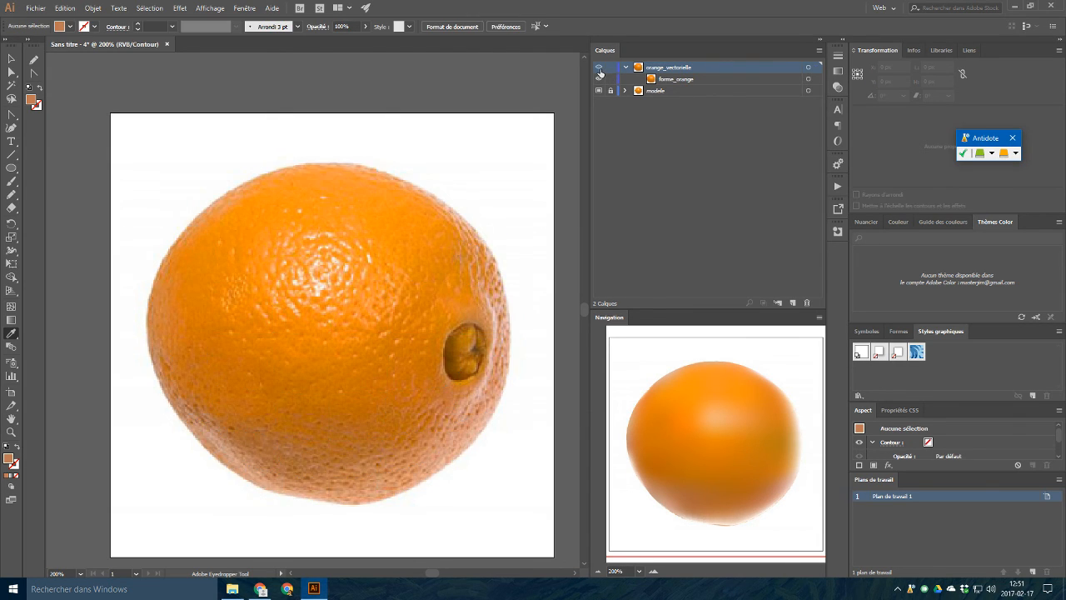
left_click(598, 67)
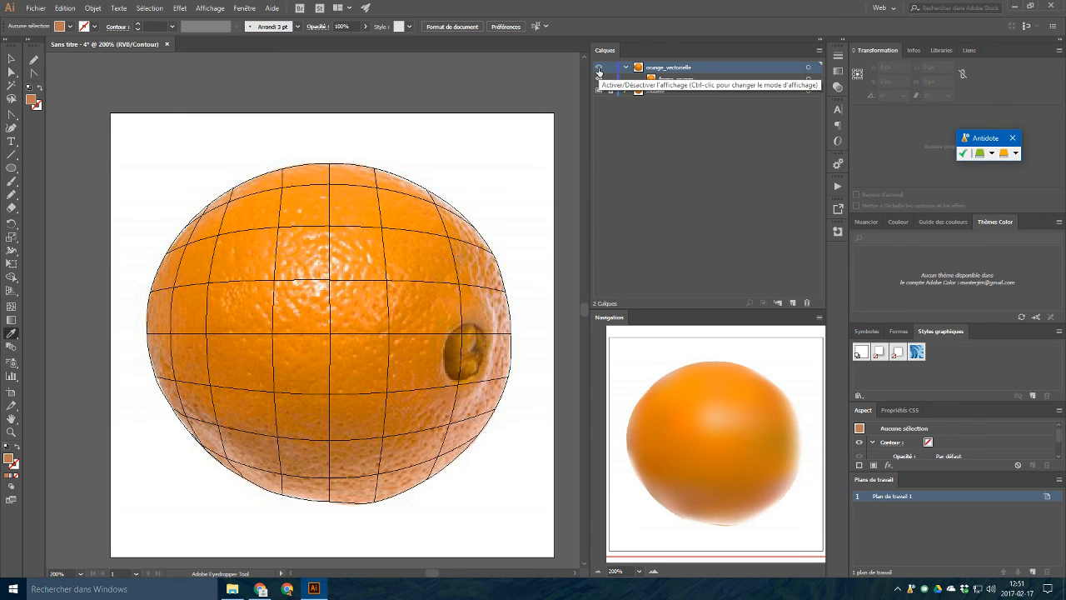
Switch the document from outline to colour preview and select the finished orange mesh with the Selection tool.
key("ctrl+y")
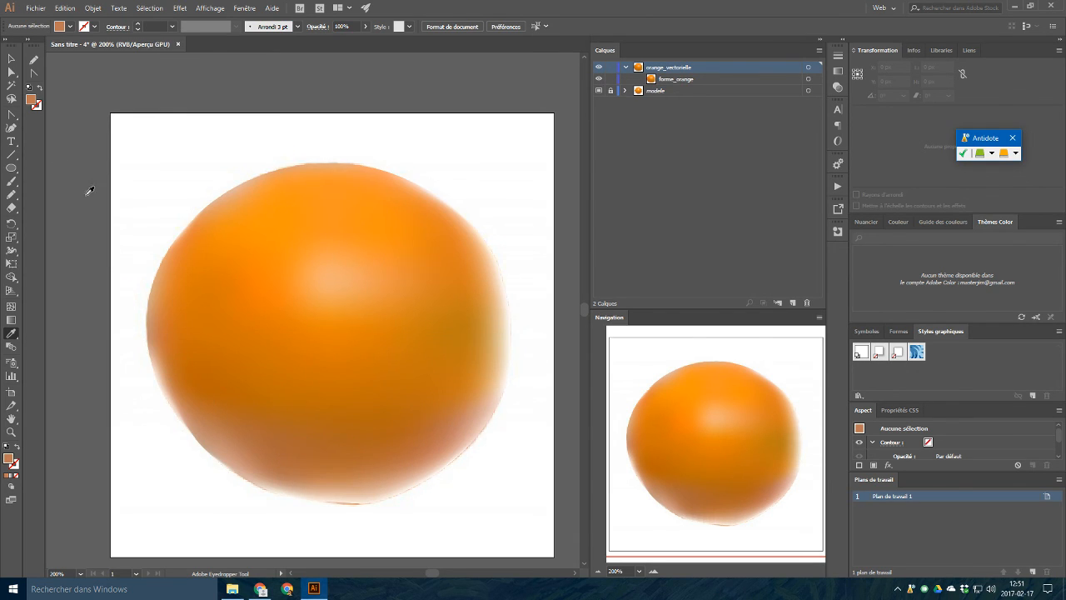
left_click(11, 58)
left_click(306, 274)
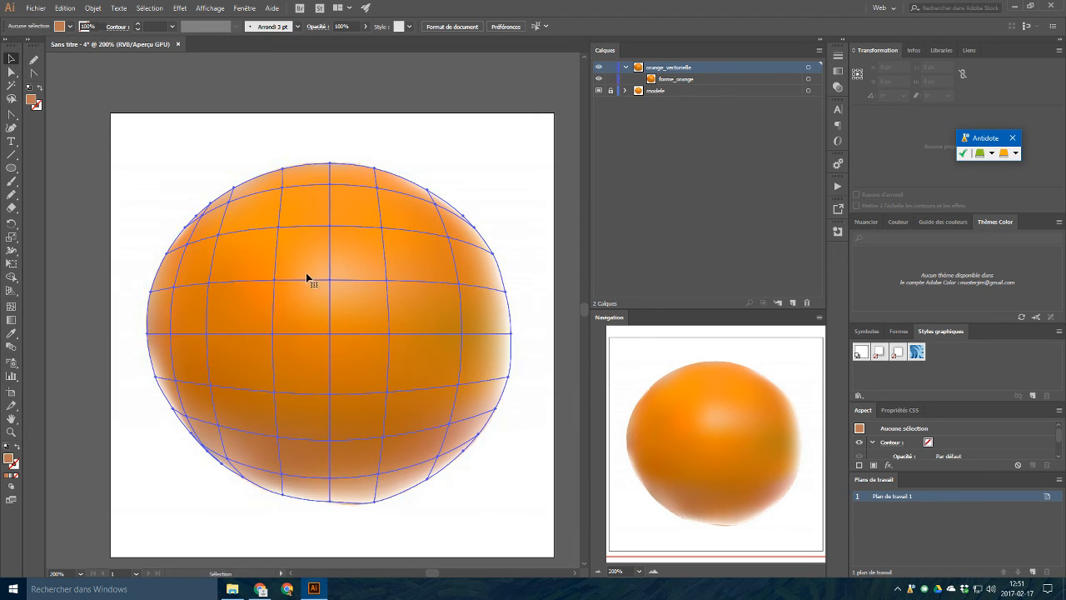
Deselect the orange mesh and examine the finished orange at 100% on its artboard.
left_click(538, 236)
scroll(453, 424, "down", 2)
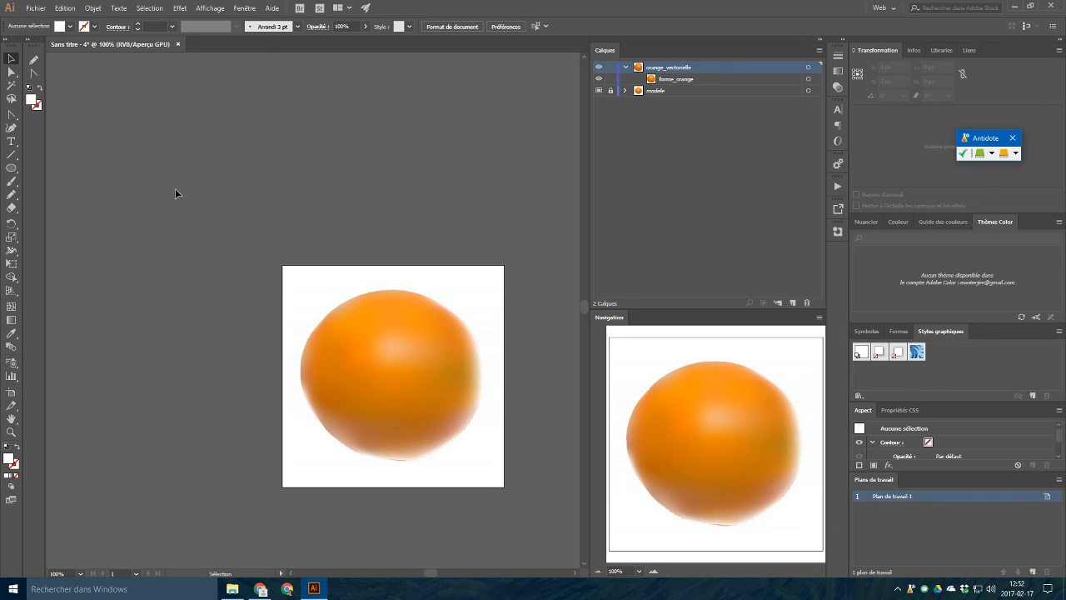
left_click(180, 8)
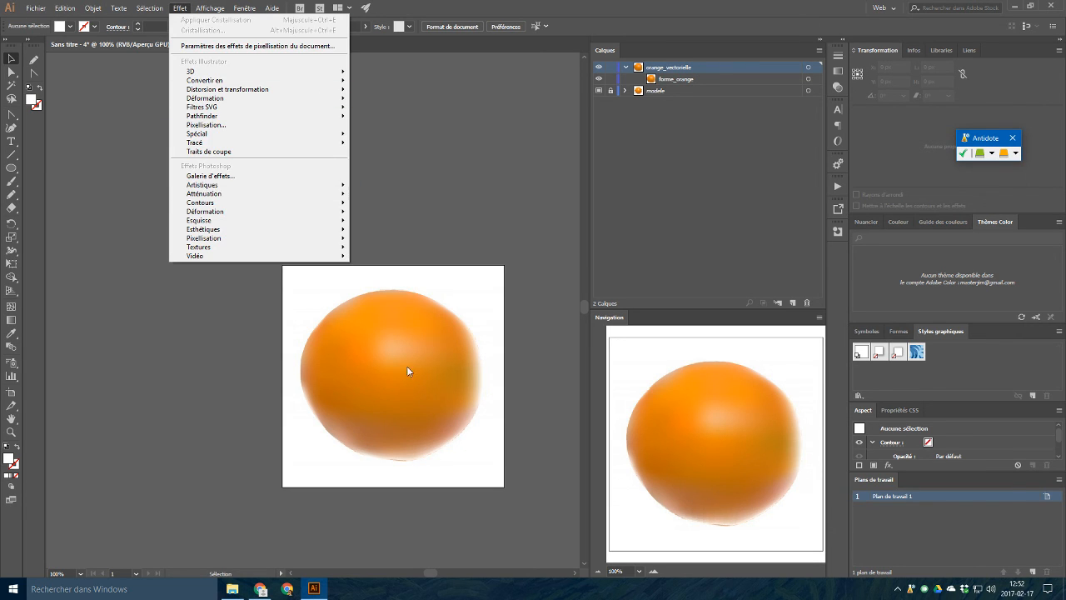
left_click(486, 307)
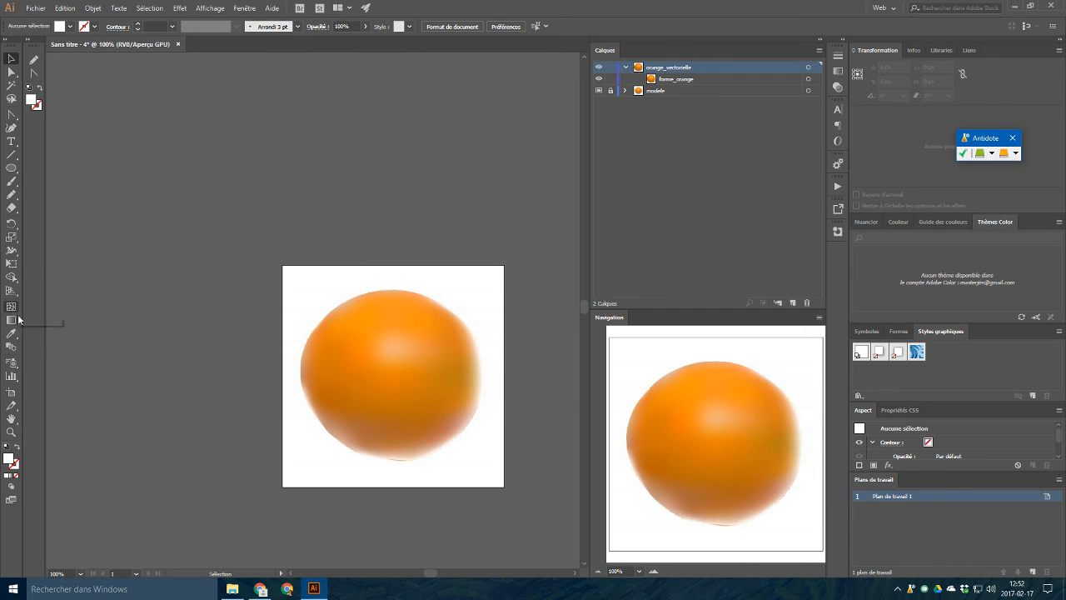
Try to reshape the orange's outline at two mesh points on its upper-left edge with the Anchor Point tool.
left_click(399, 374)
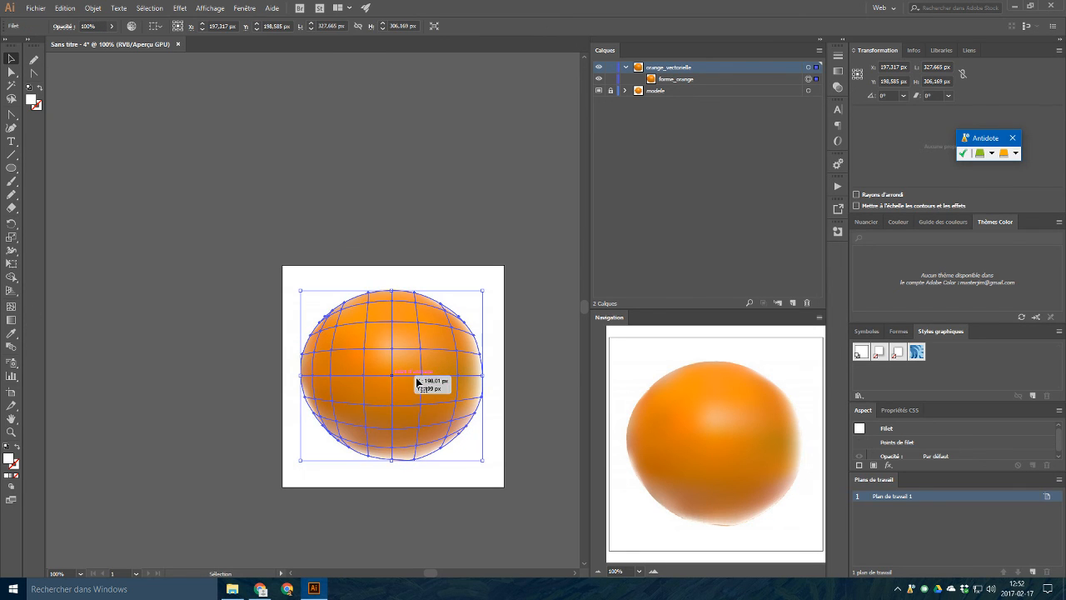
scroll(428, 401, "up", 3, "alt")
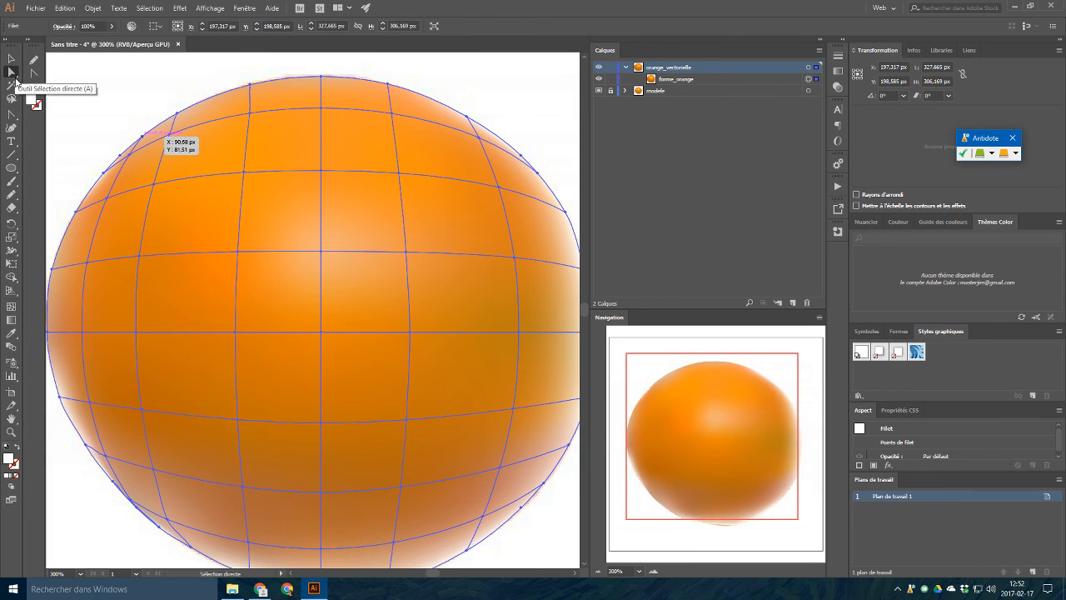
key("shift+c")
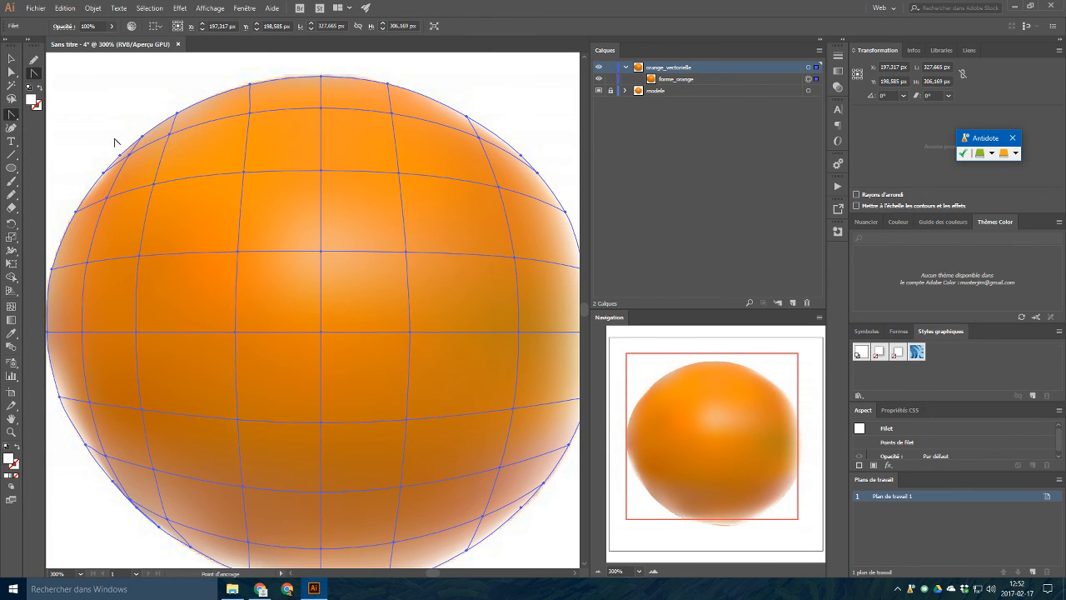
left_click(140, 142)
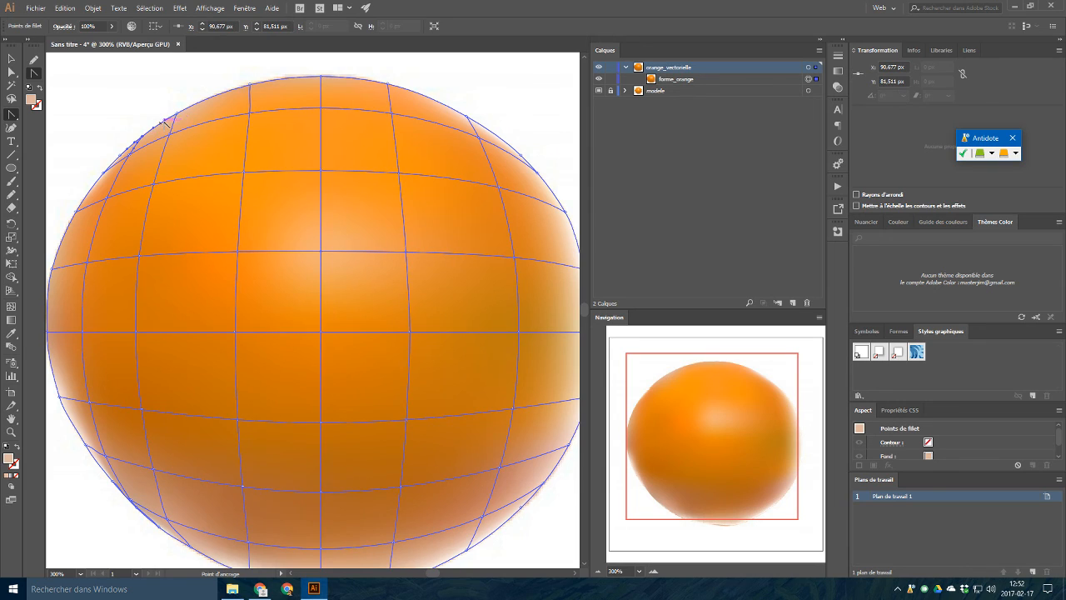
left_click(173, 129)
left_click_drag(182, 119, 187, 121)
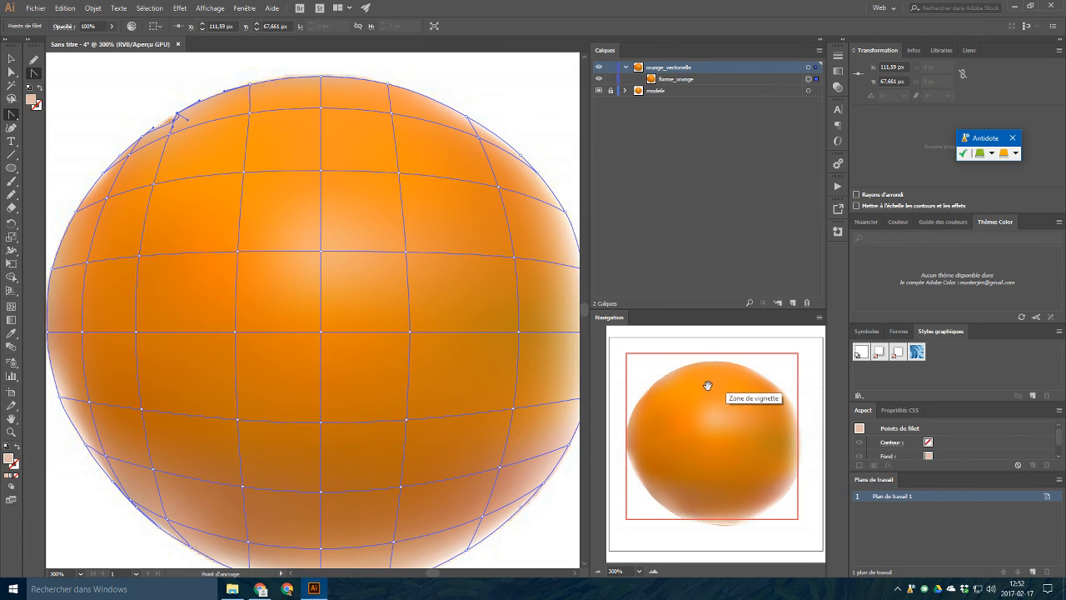
left_click(197, 131)
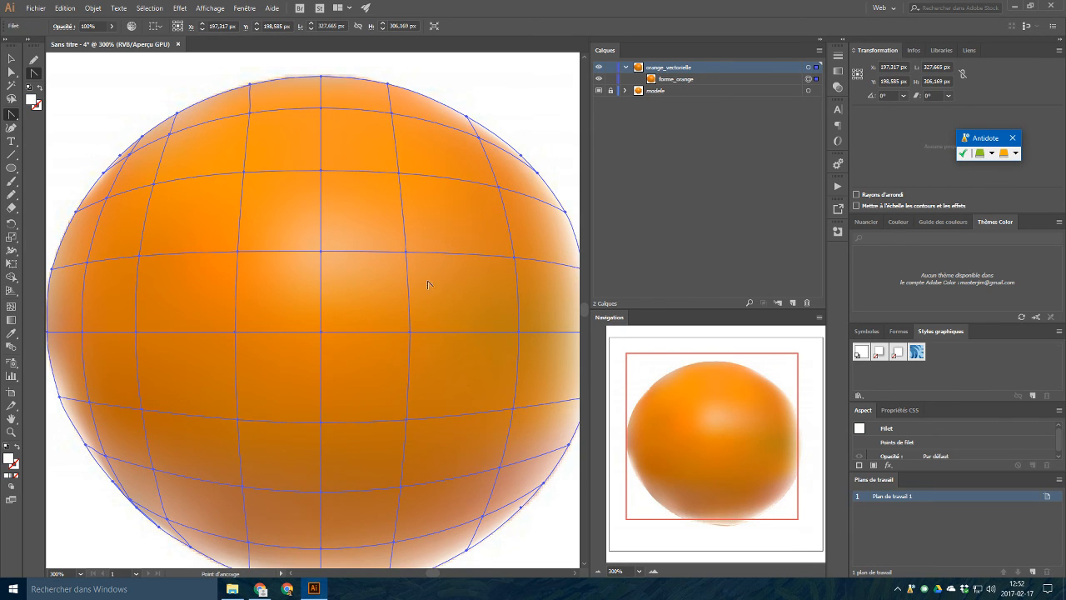
left_click_drag(428, 283, 384, 331)
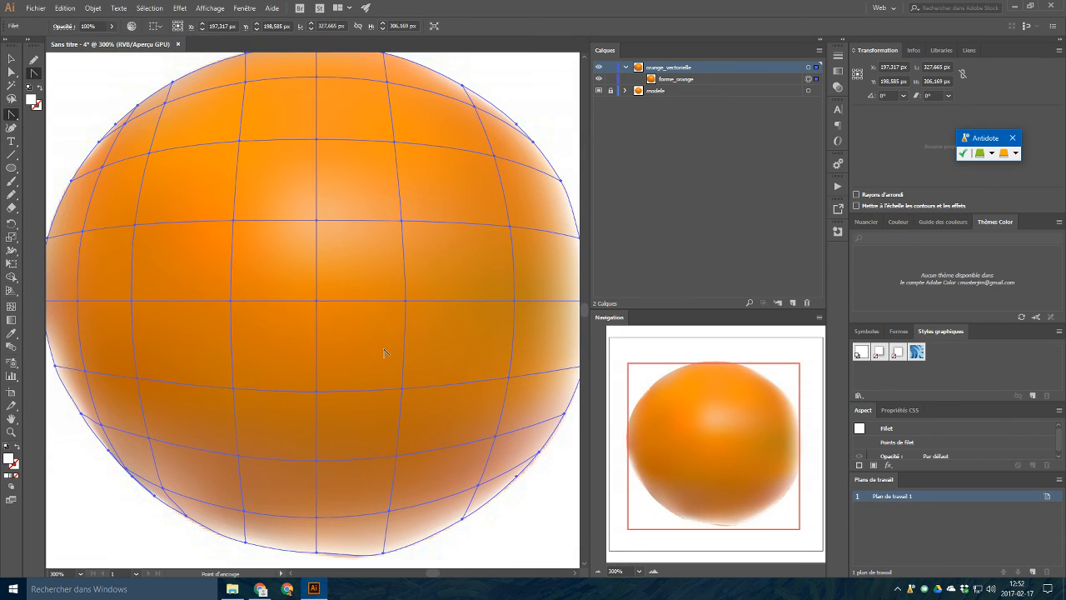
scroll(369, 360, "down", 2)
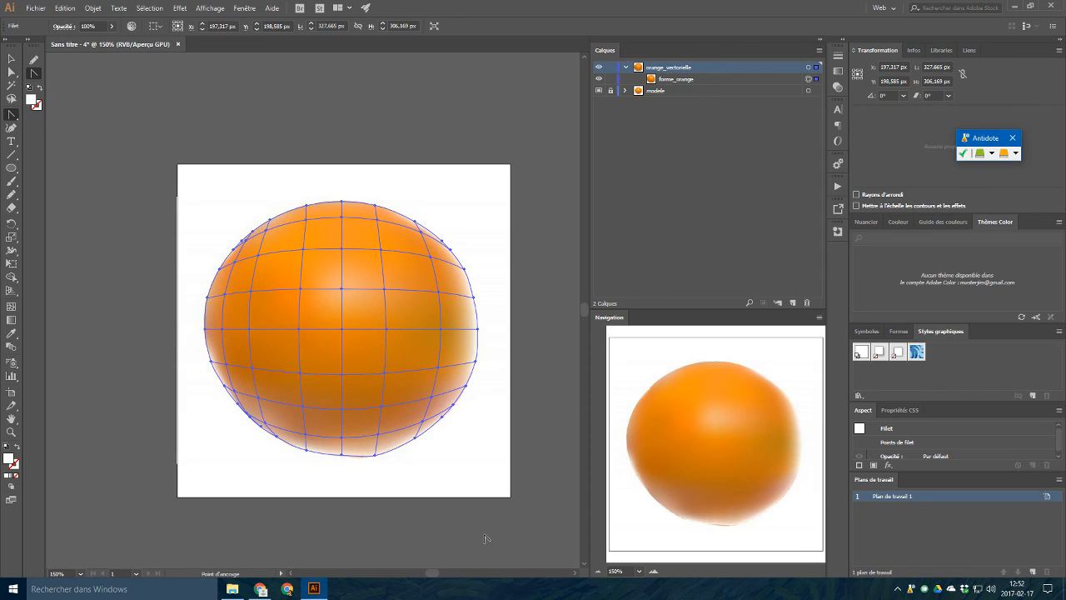